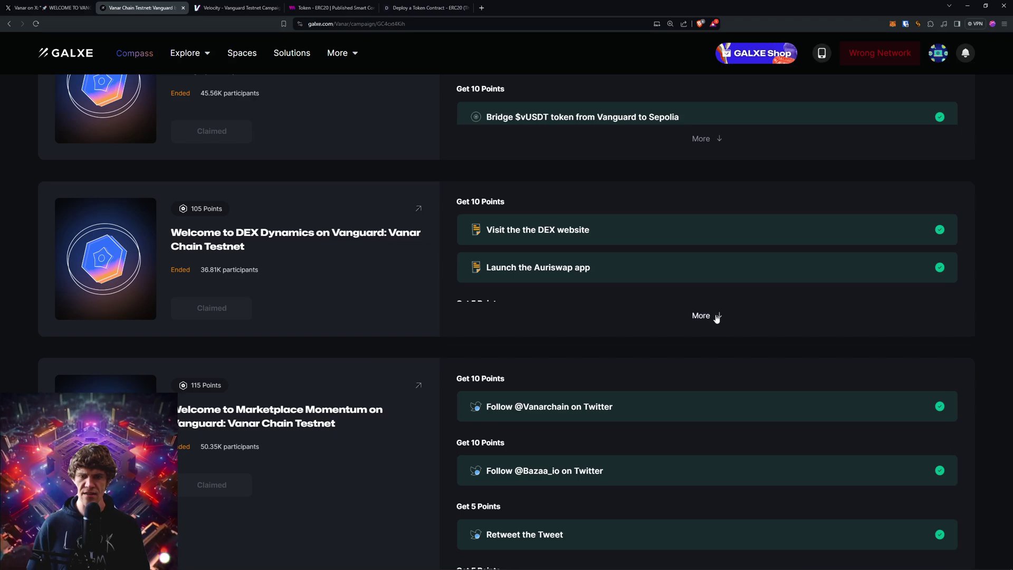
# Review the tasks in the ended Vanar campaigns on Galxe, including DEX Dynamics, and open the Phase 5 campaign page.
pyautogui.click(707, 315)
pyautogui.scroll(-2, 715, 317)
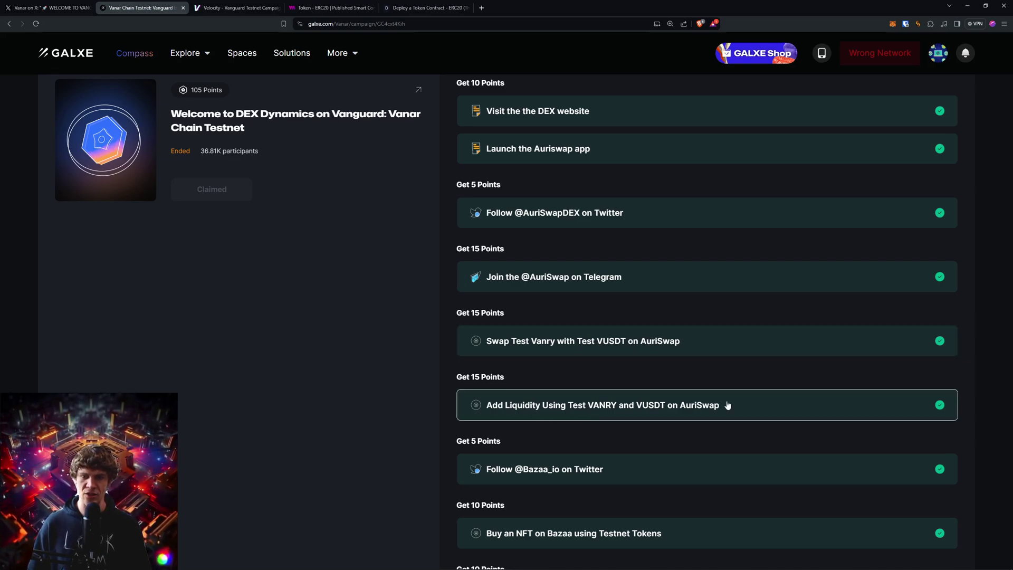
pyautogui.scroll(-5, 733, 391)
pyautogui.scroll(12, 557, 235)
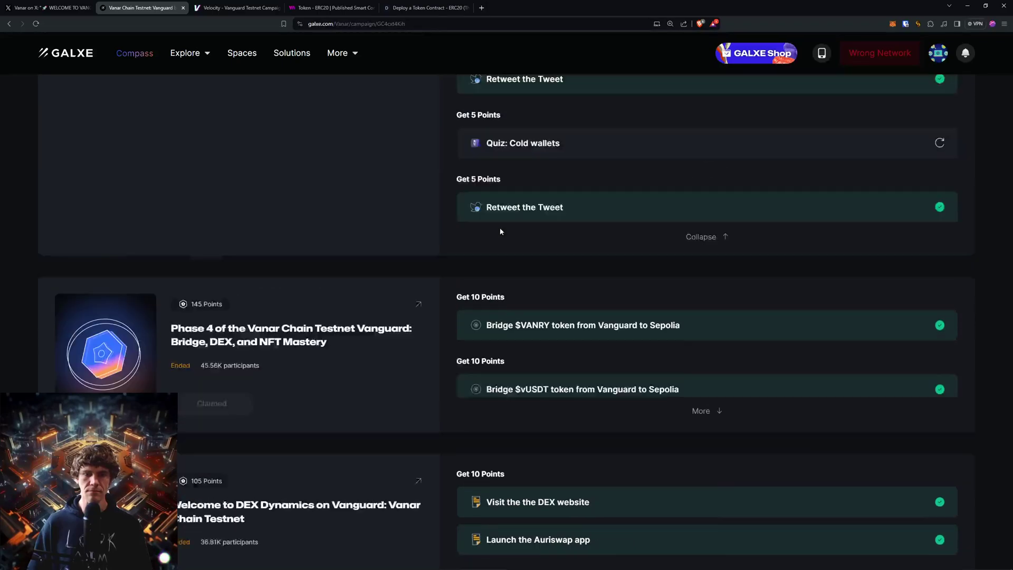
pyautogui.scroll(12, 500, 231)
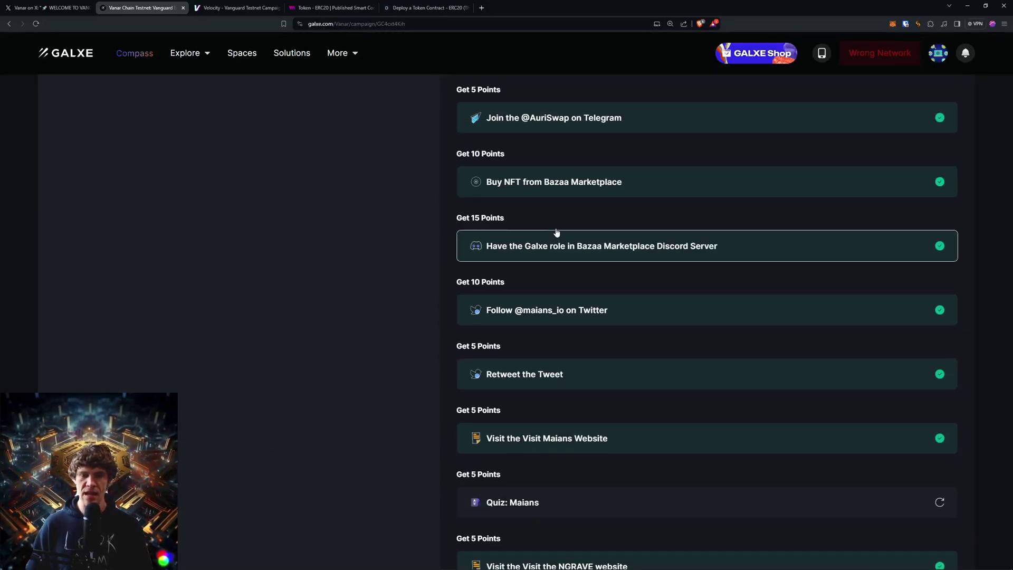
pyautogui.scroll(8, 557, 233)
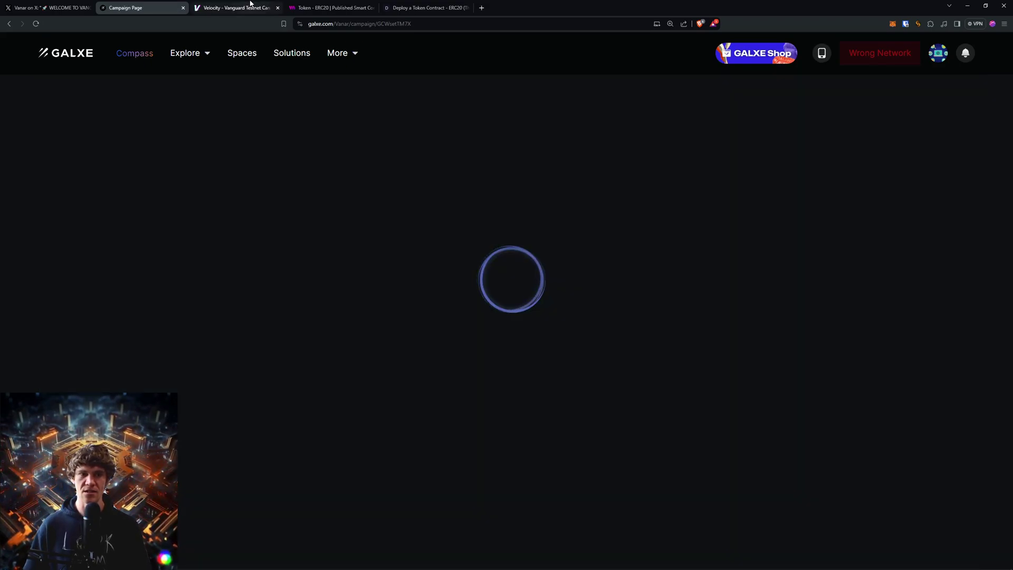
# Compare the Velocity campaign's Task to Complete list with the Phase 5 campaign tasks on Galxe.
pyautogui.click(248, 5)
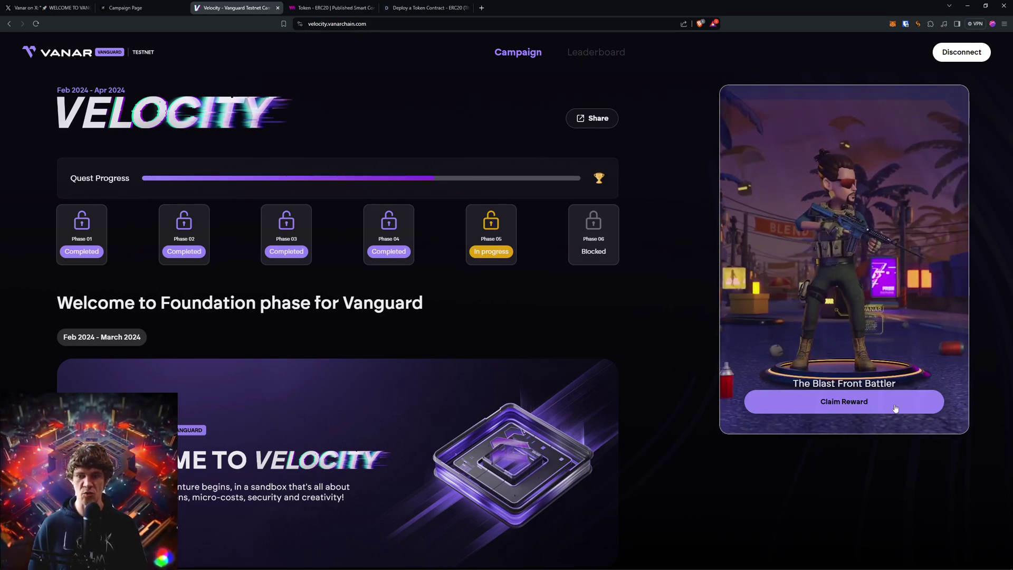
pyautogui.scroll(-2, 821, 334)
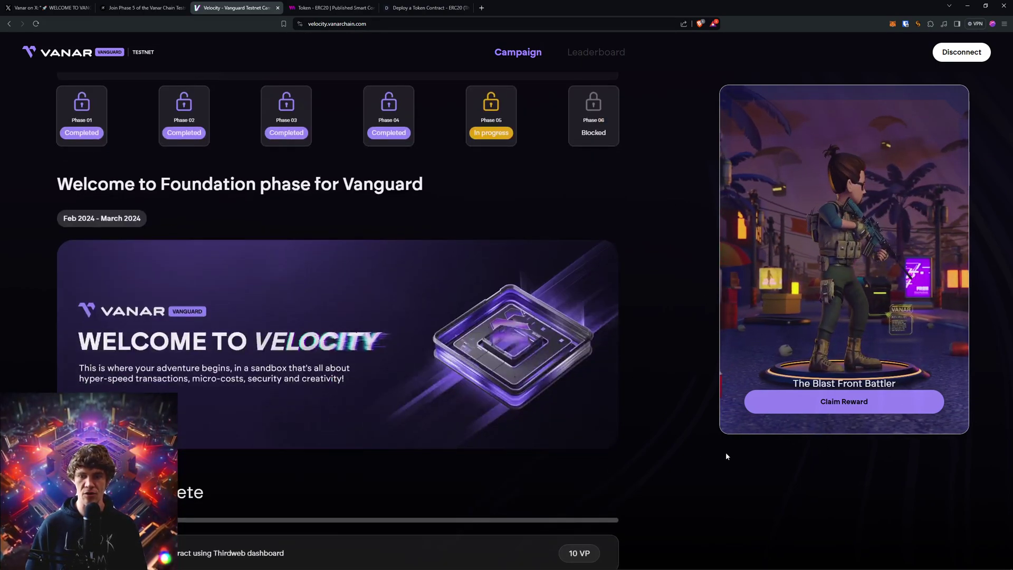
pyautogui.scroll(-5, 596, 327)
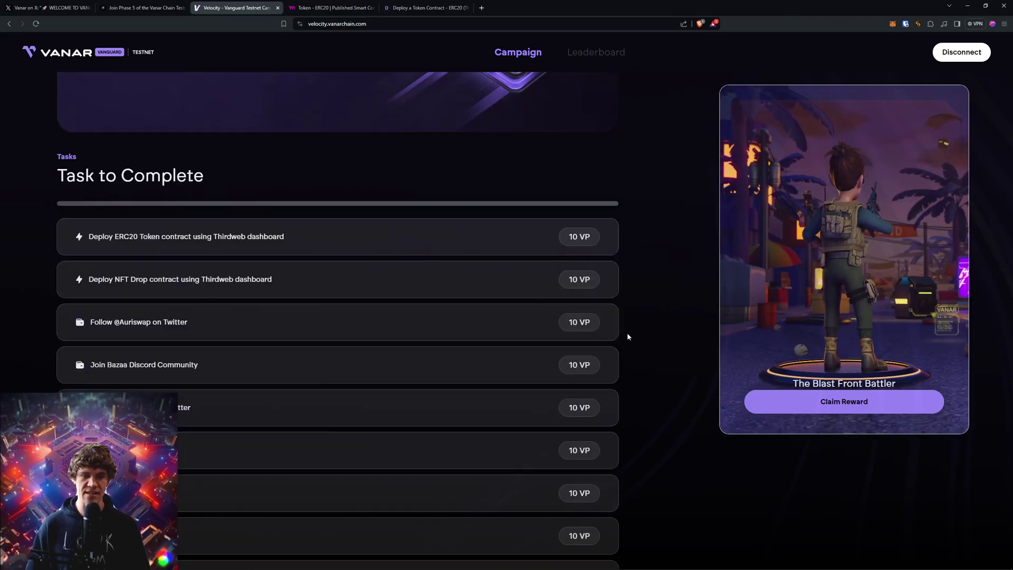
pyautogui.hotkey('ctrl', 'shift', 'Tab')
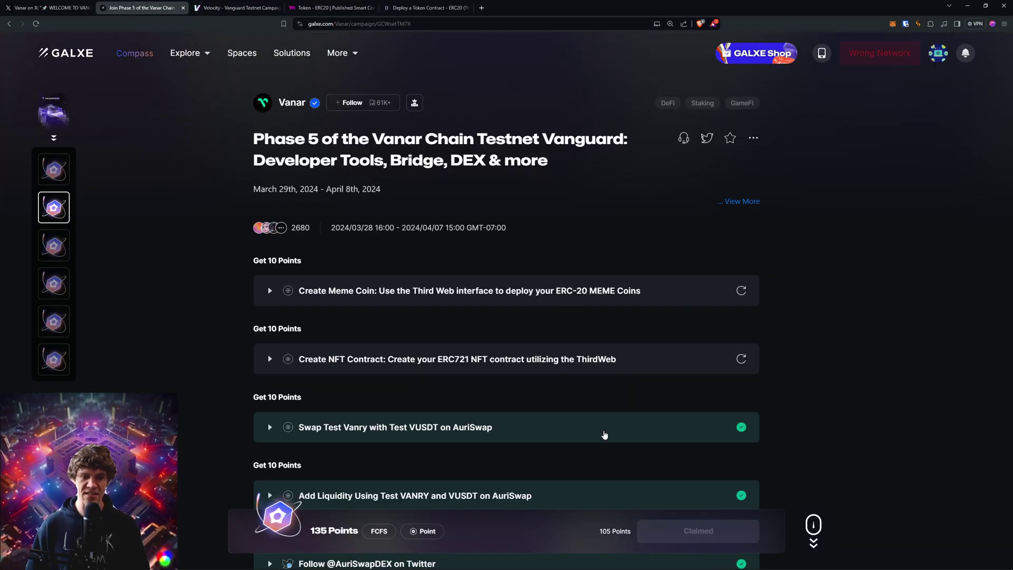
pyautogui.click(221, 7)
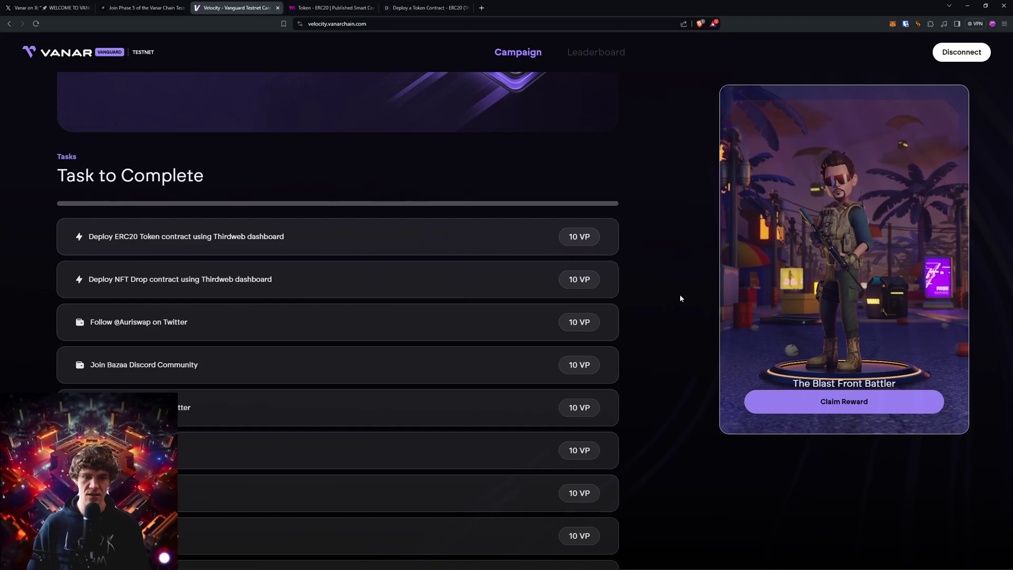
pyautogui.scroll(-3, 672, 320)
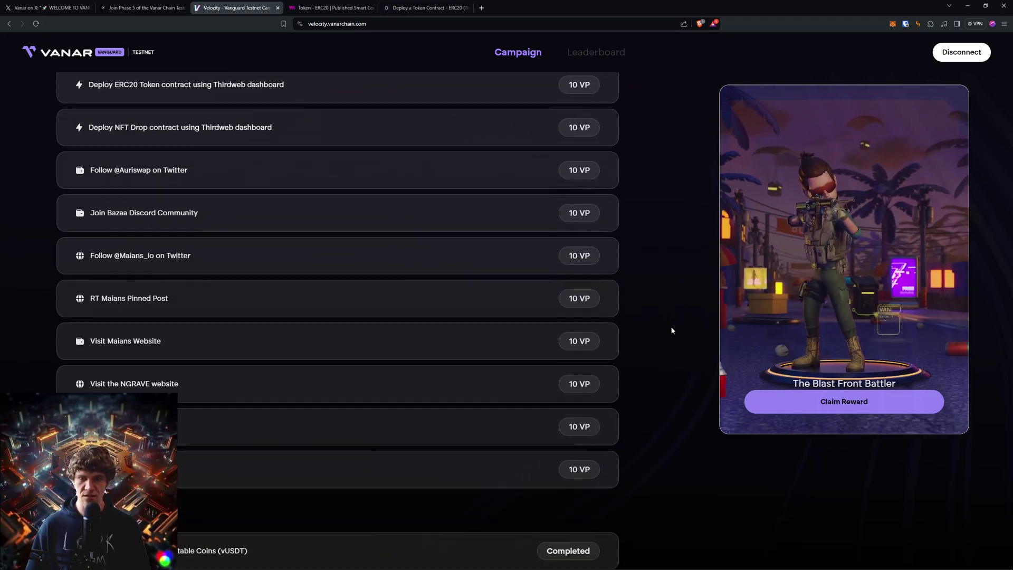
pyautogui.click(177, 166)
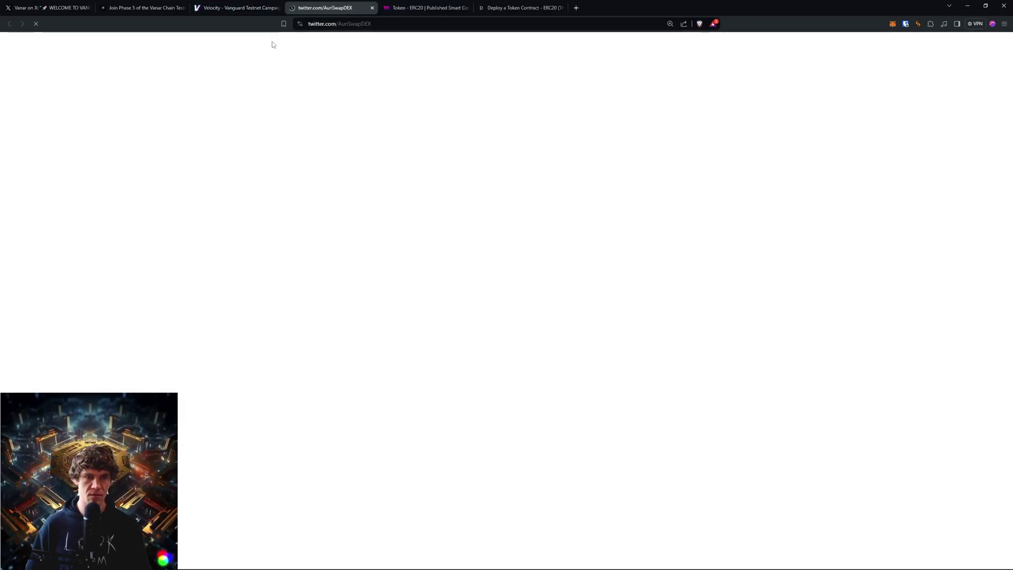
pyautogui.click(241, 4)
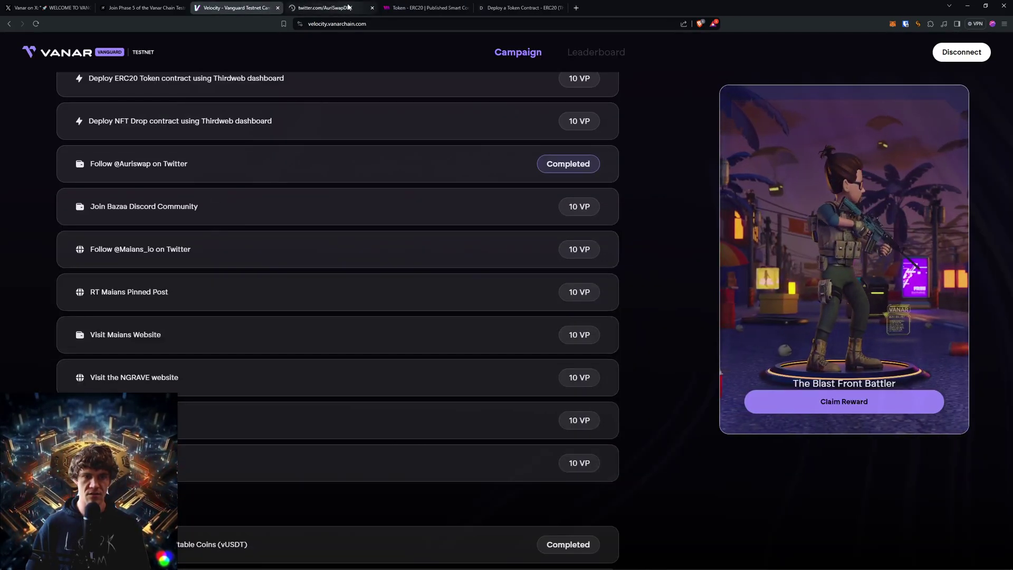
pyautogui.click(187, 218)
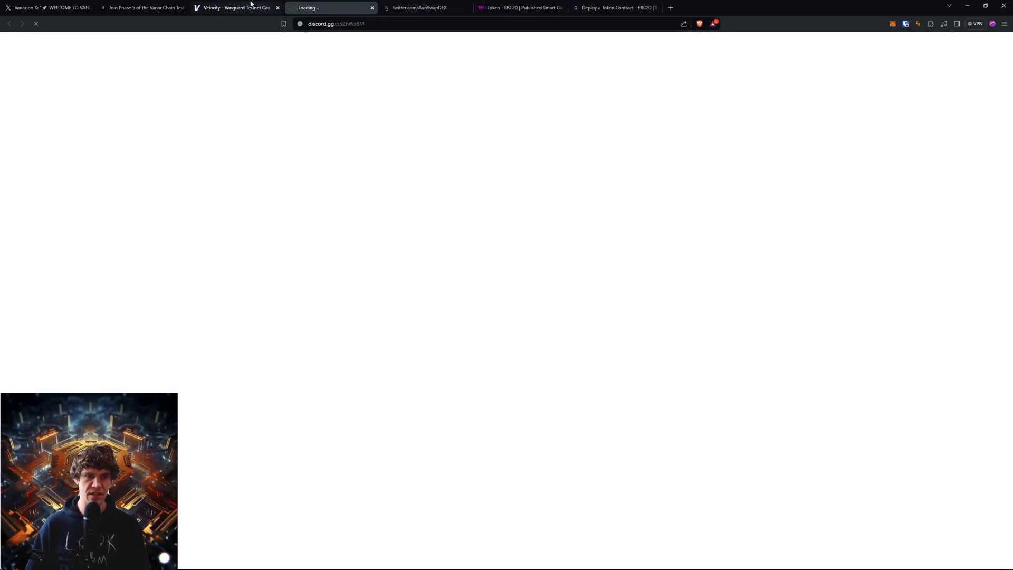
pyautogui.click(249, 6)
pyautogui.click(175, 250)
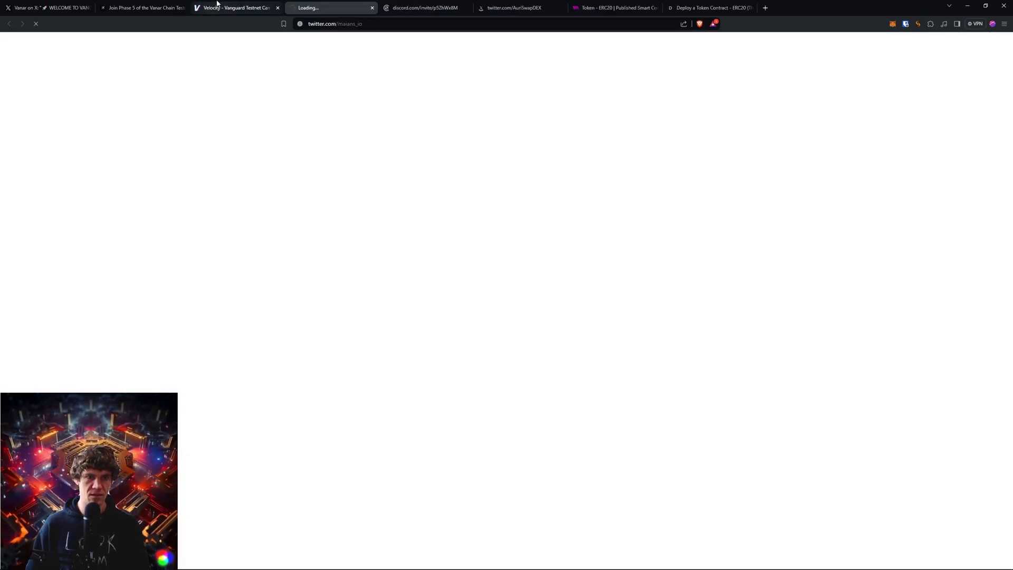
pyautogui.click(237, 7)
pyautogui.click(191, 300)
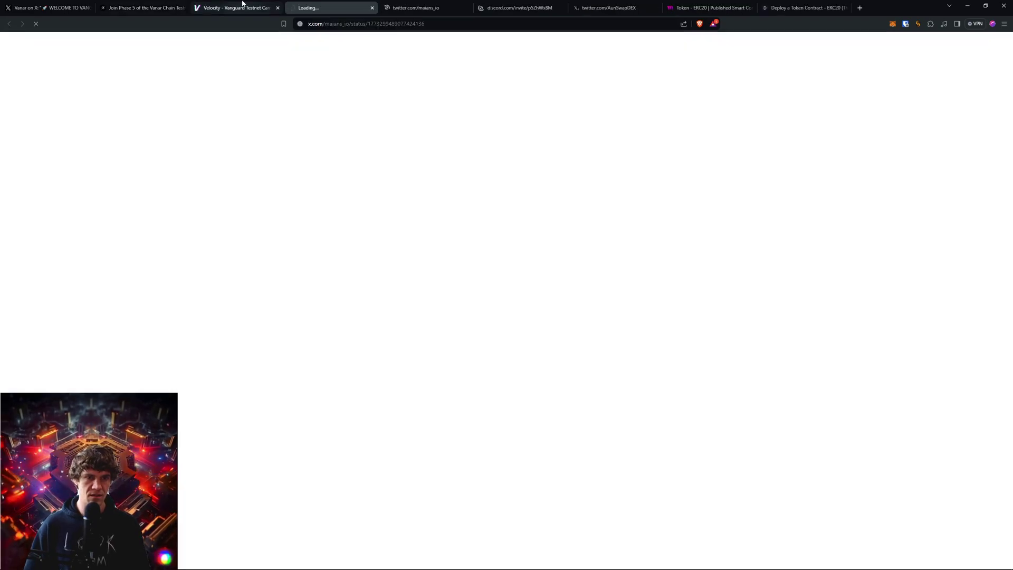
pyautogui.click(238, 7)
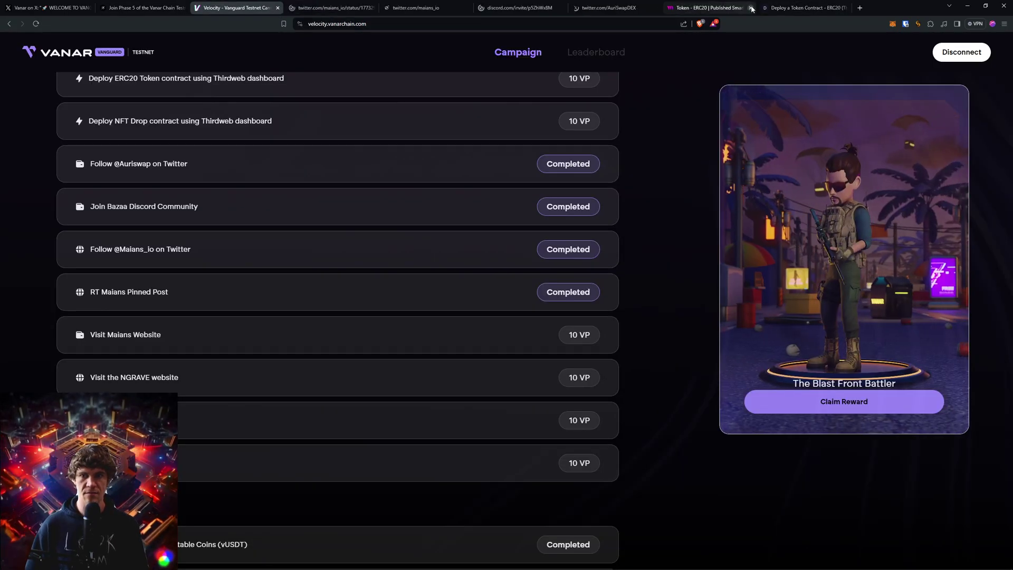
# Close the four Twitter and Discord pages opened from the Velocity tasks.
pyautogui.click(374, 7)
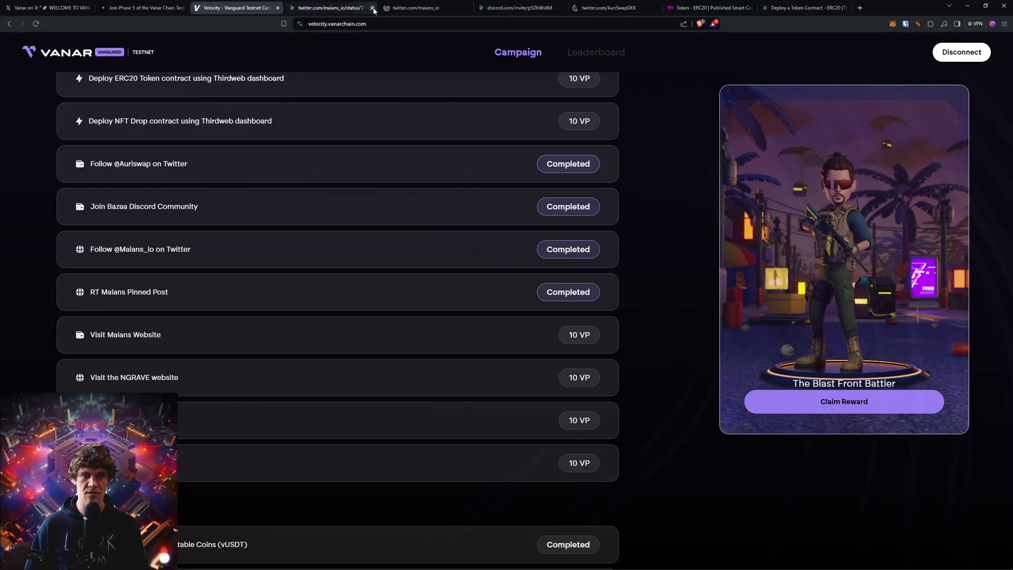
pyautogui.click(374, 7)
pyautogui.click(374, 8)
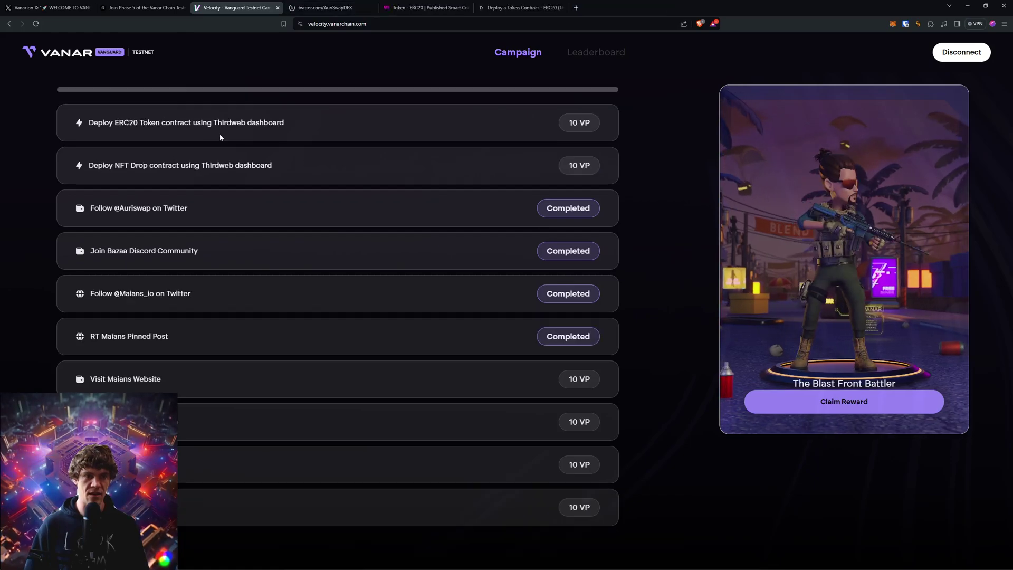
pyautogui.click(373, 8)
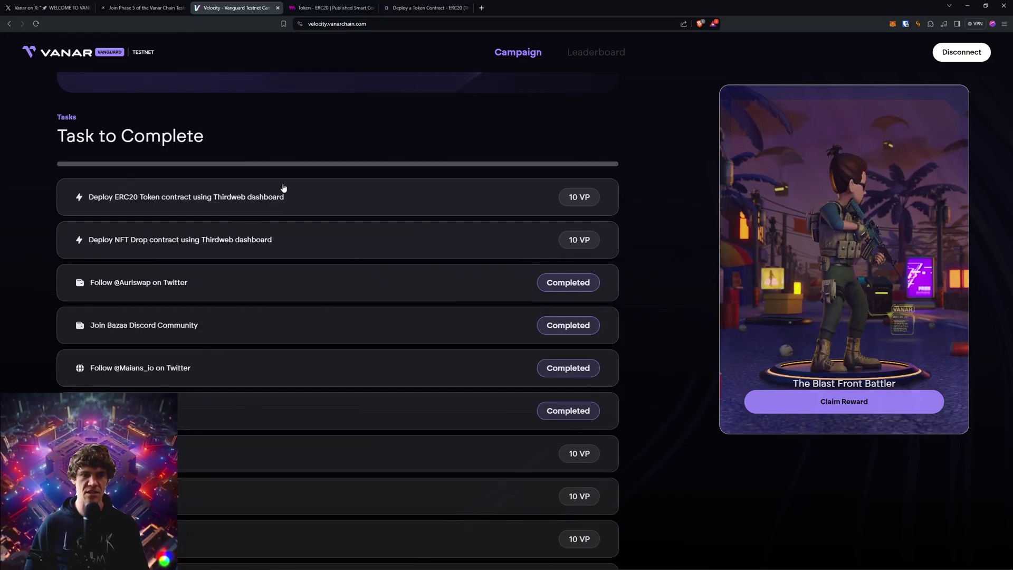
# Enlarge the thirdweb Token contract page to 125% and expand the Create Meme Coin task in the Galxe Phase 5 campaign.
pyautogui.click(338, 6)
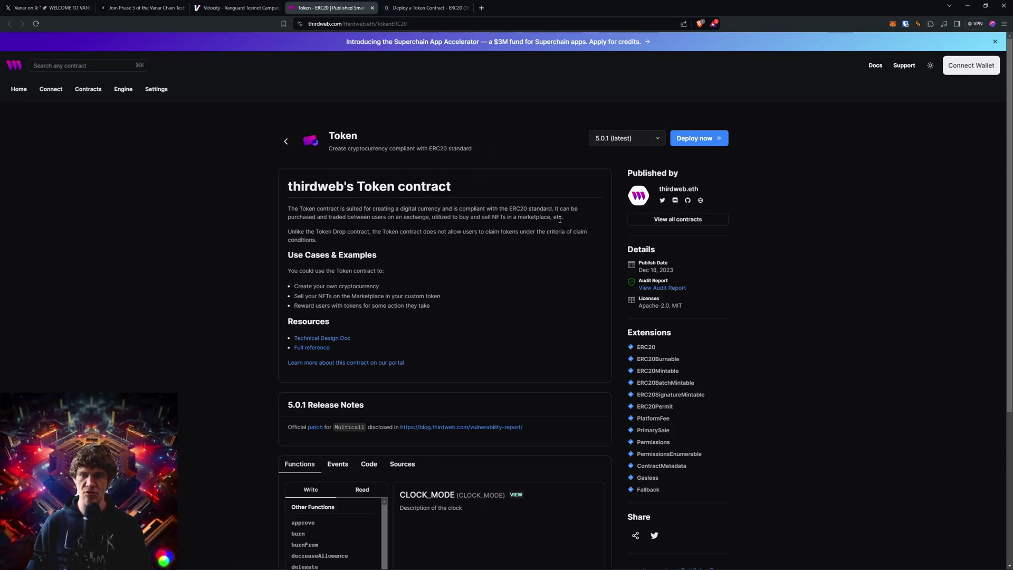
pyautogui.hotkey('ctrl', '+')
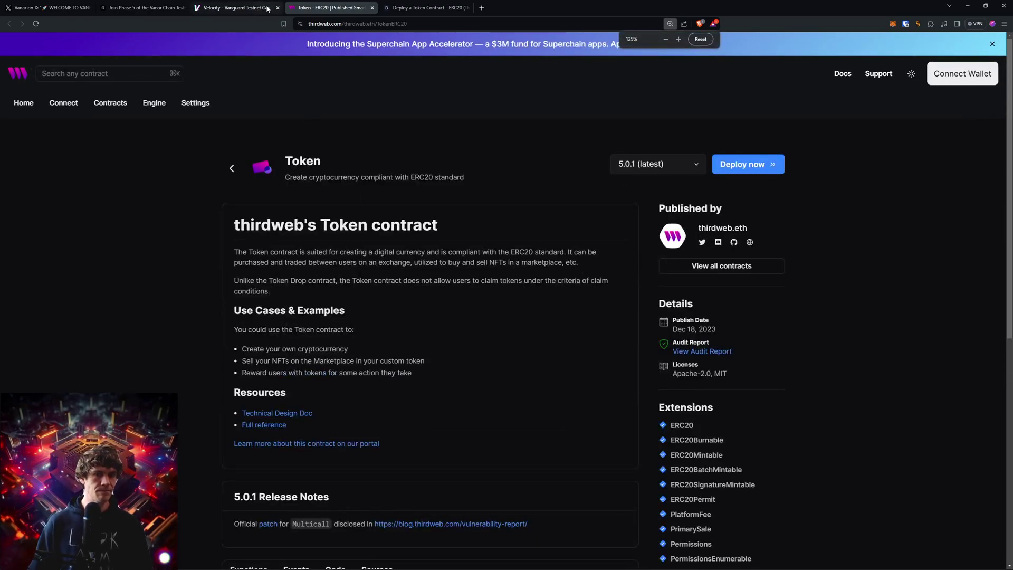
pyautogui.click(249, 6)
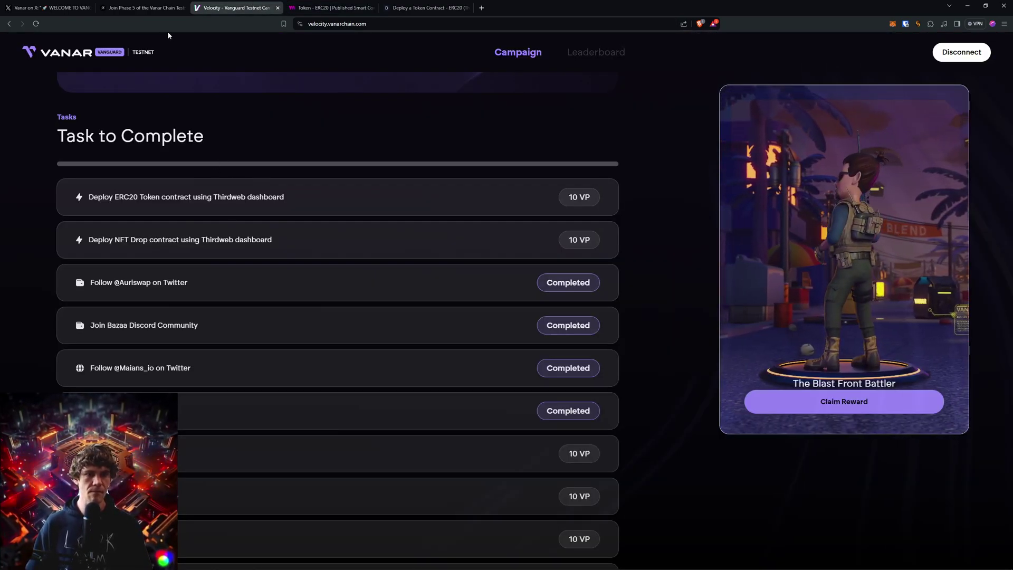
pyautogui.click(169, 4)
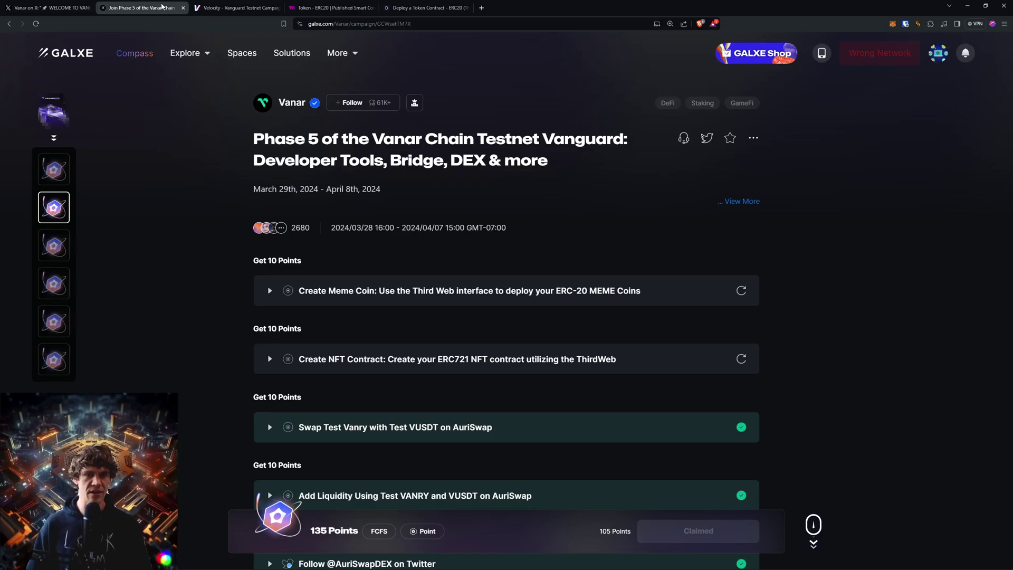
pyautogui.click(271, 293)
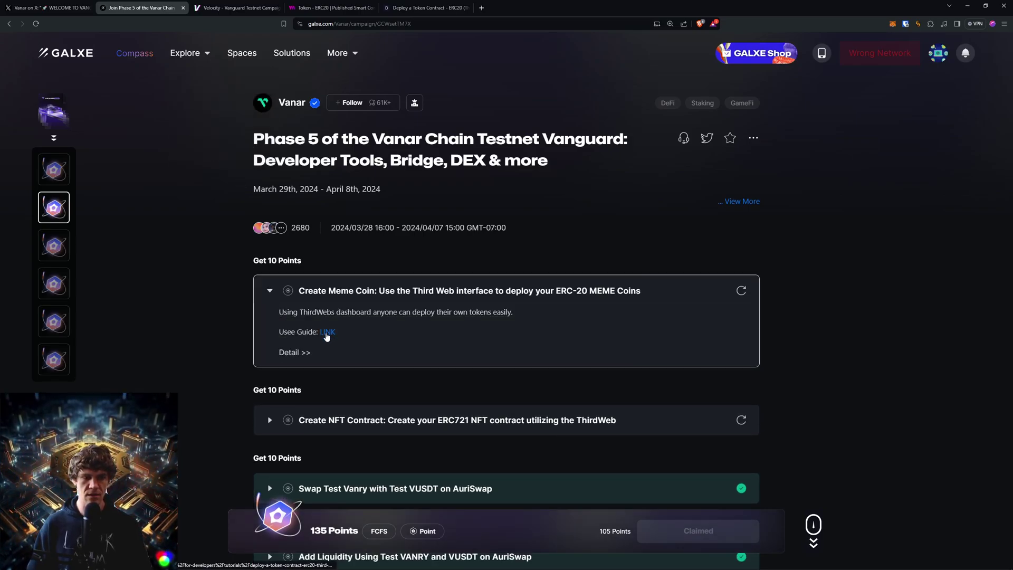
# Enlarge the Vanar guide on deploying an ERC20 token contract and open its faucet link in a separate tab.
pyautogui.click(423, 4)
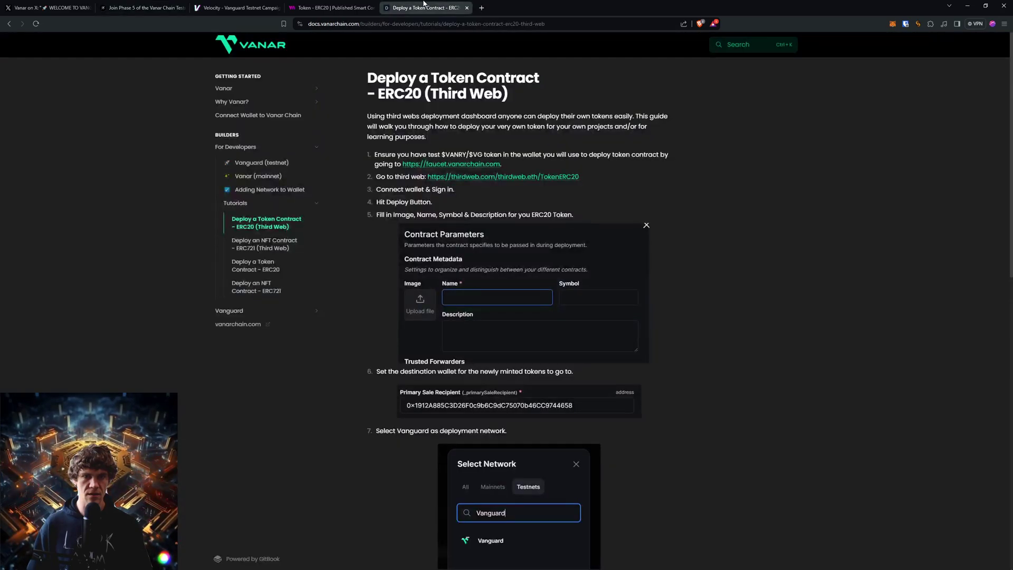
pyautogui.keyDown('ctrl'); pyautogui.scroll(2, 449, 216); pyautogui.keyUp('ctrl')
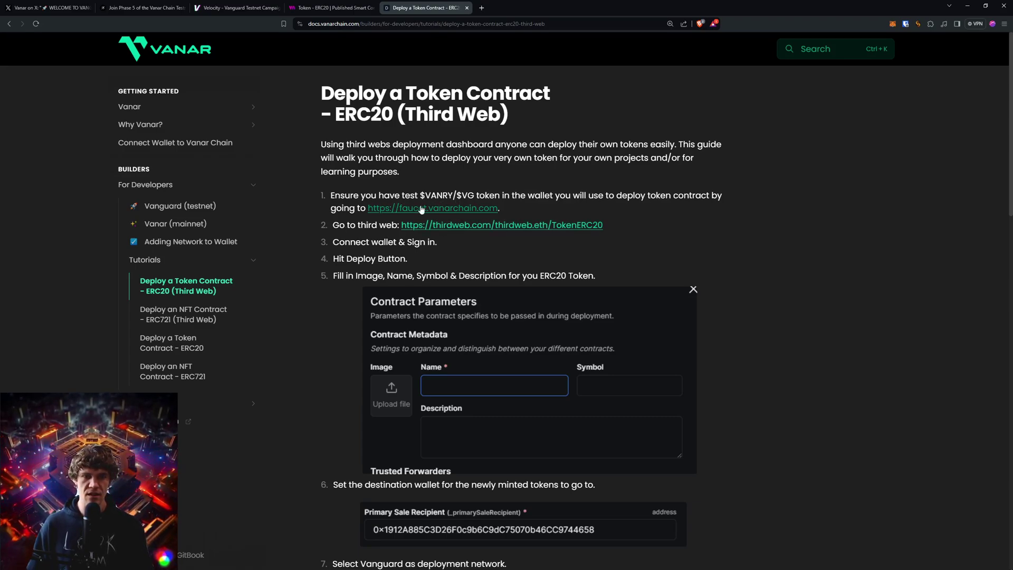
pyautogui.middleClick(449, 209)
pyautogui.click(537, 6)
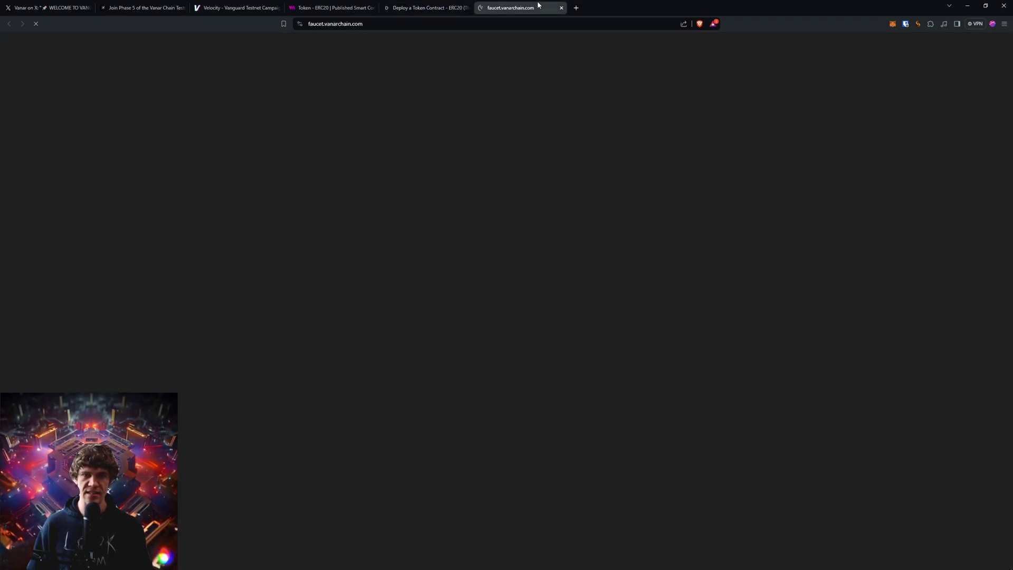
# Claim the 10 points for the Daily Tap Into The Vanguard Faucet campaign on Galxe and dismiss the confirmation.
pyautogui.click(139, 8)
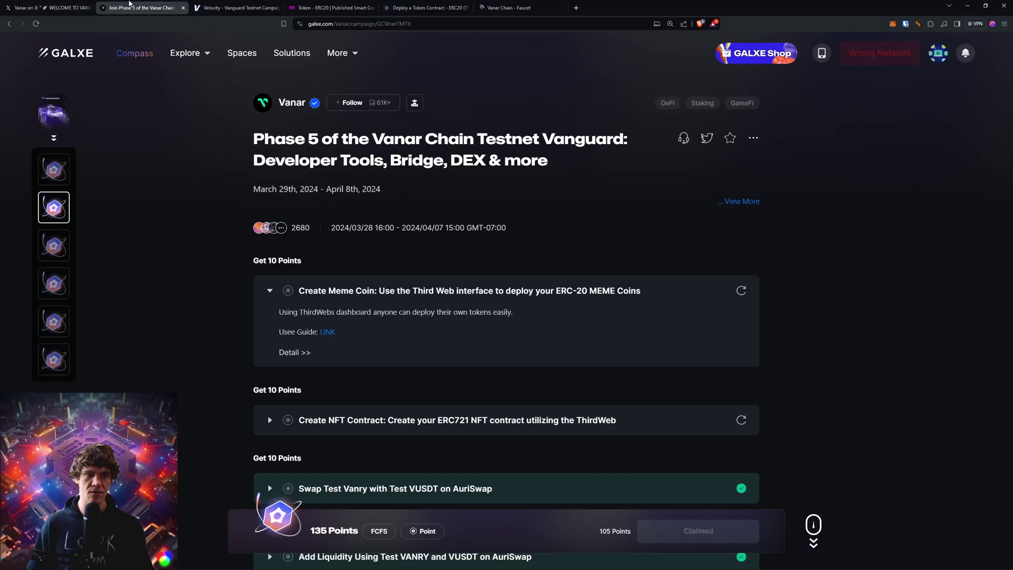
pyautogui.click(50, 171)
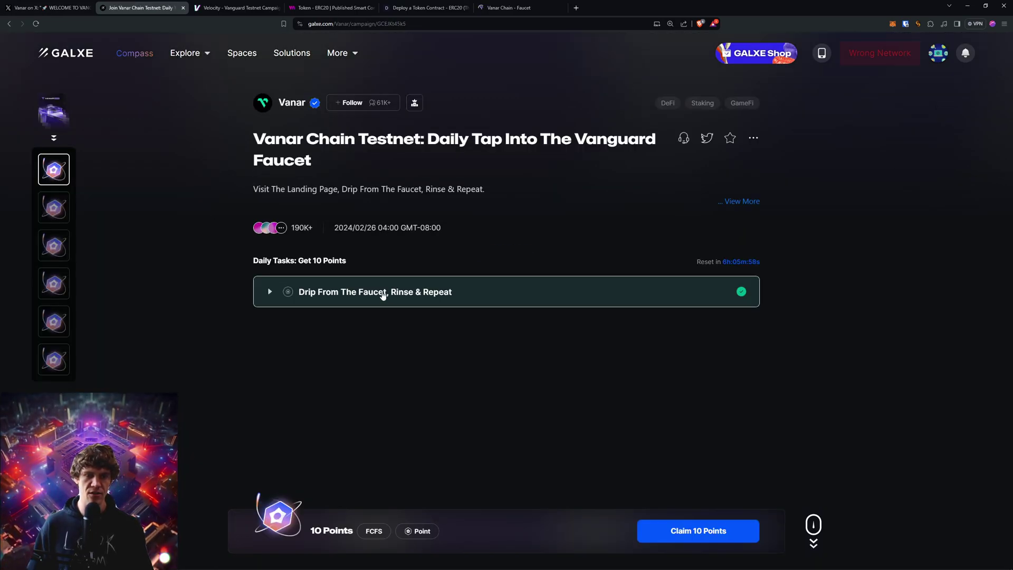
pyautogui.click(745, 539)
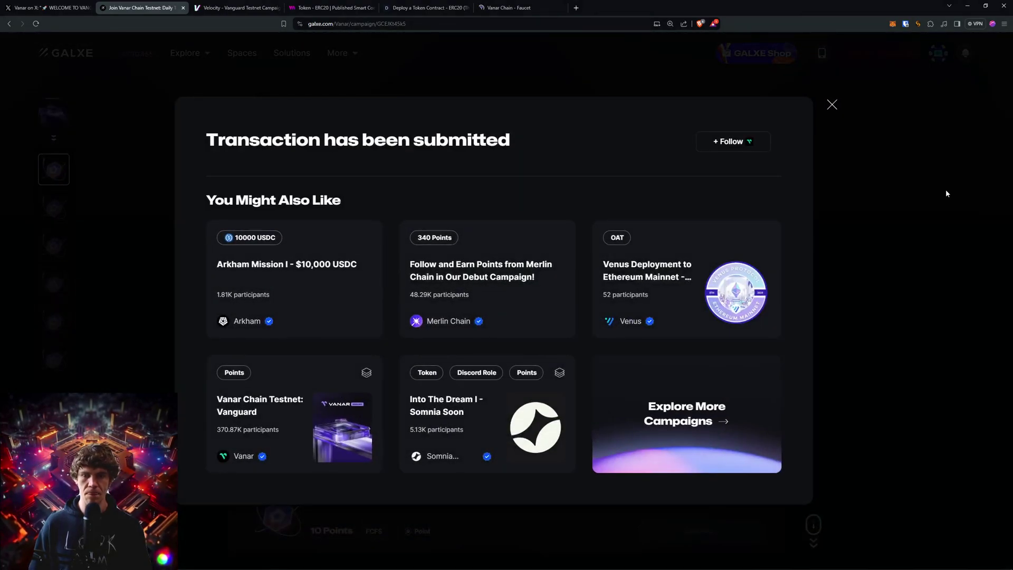
pyautogui.click(946, 189)
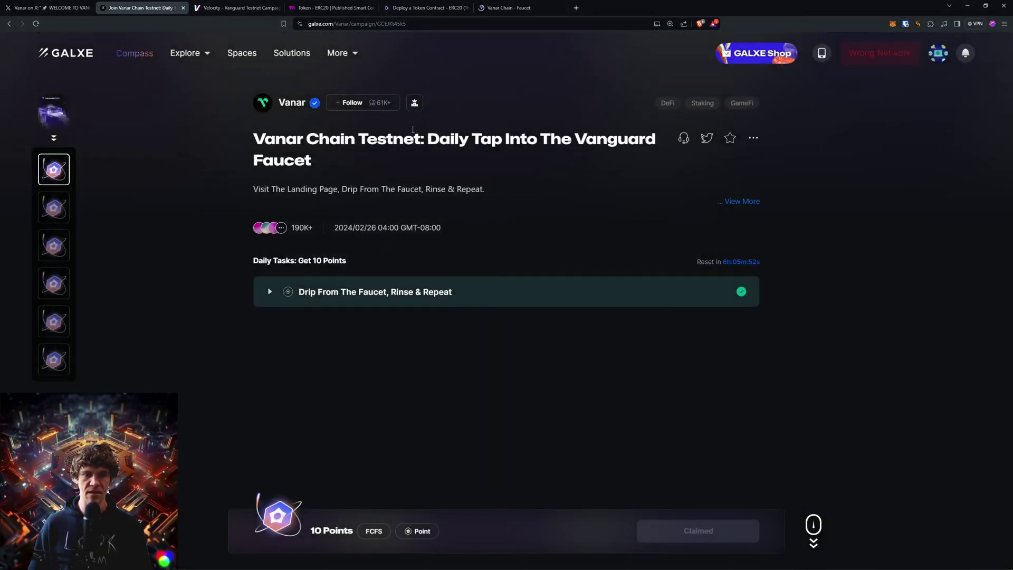
# Reopen the Phase 5 campaign on Galxe and check the $VANRY Testnet Faucet page.
pyautogui.click(54, 208)
pyautogui.click(255, 8)
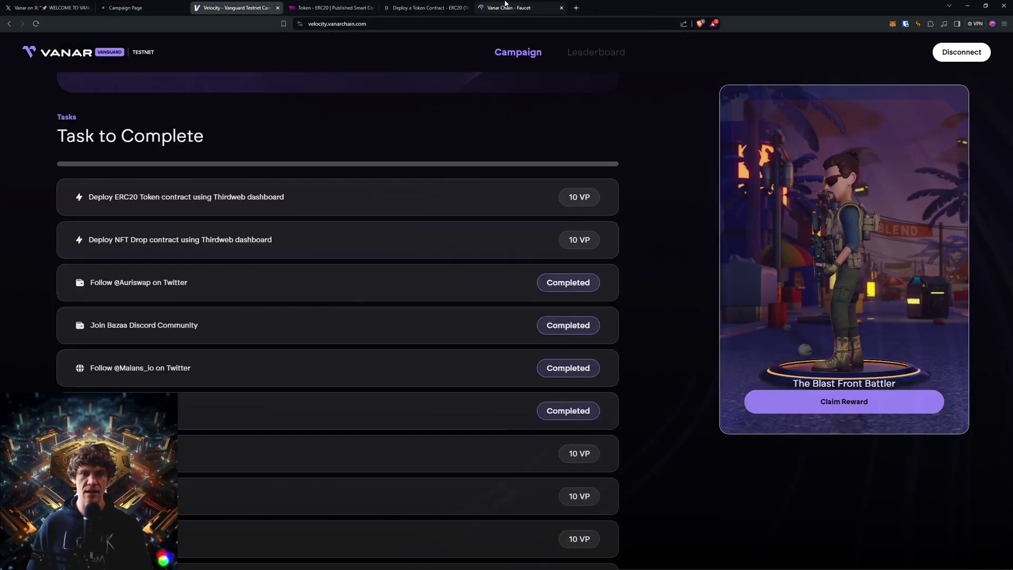
pyautogui.click(505, 8)
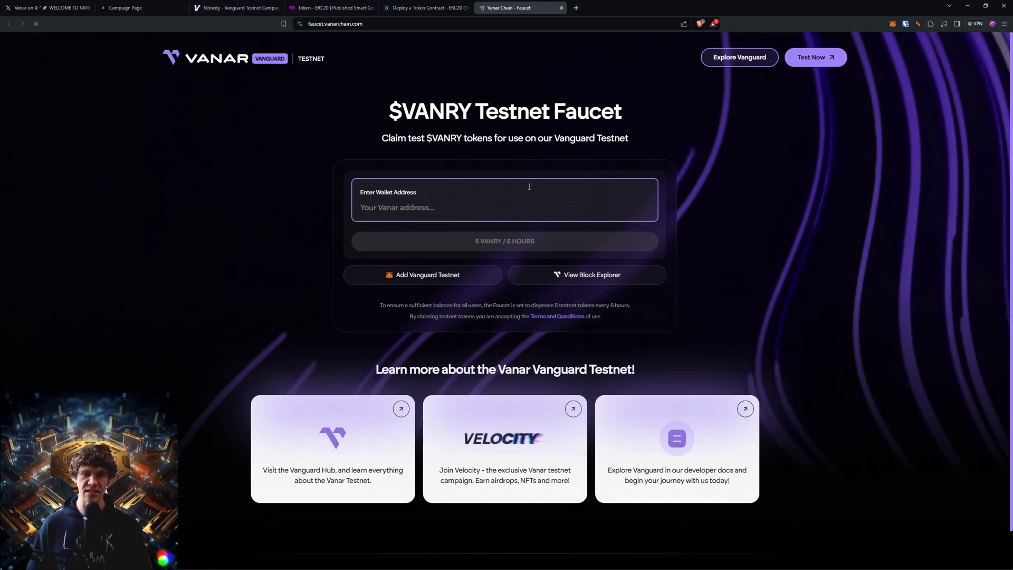
# Close the faucet page and bring up the thirdweb Token contract page named in the deployment guide.
pyautogui.click(562, 8)
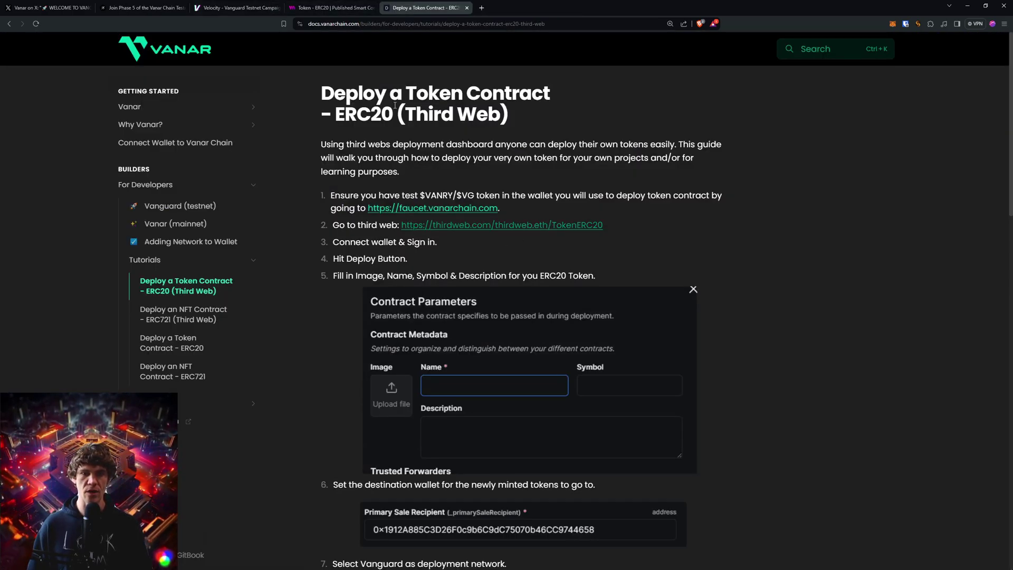
pyautogui.click(502, 225)
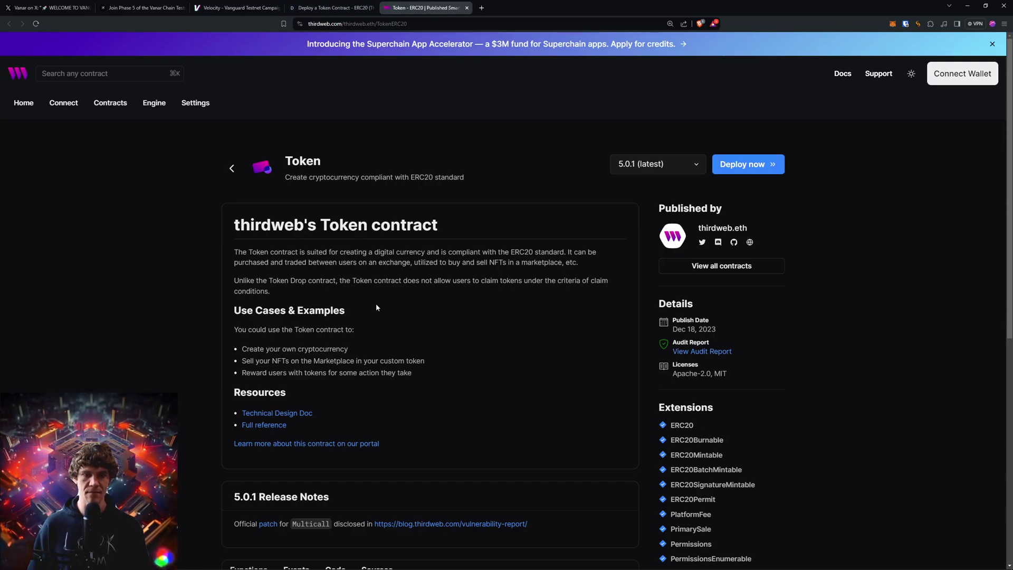
# Connect the MetaMask wallet to thirdweb and sign the login request, following the Vanar deployment guide.
pyautogui.click(331, 9)
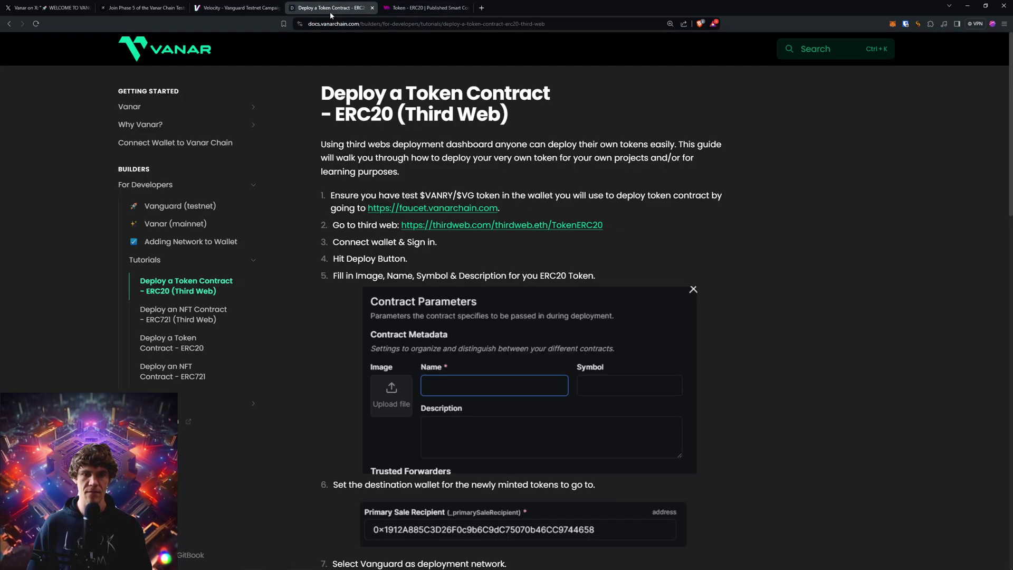
pyautogui.click(425, 8)
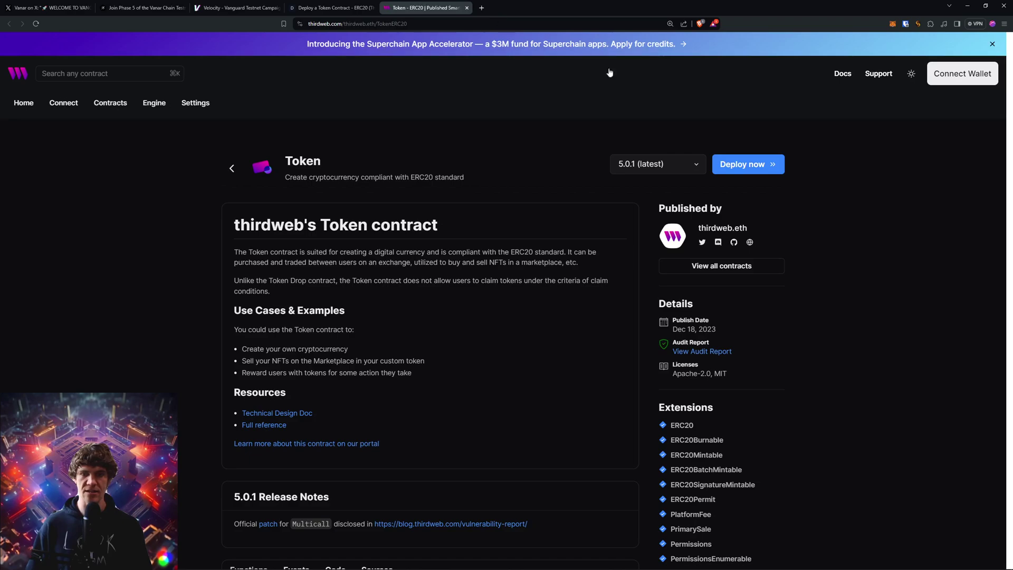
pyautogui.click(965, 74)
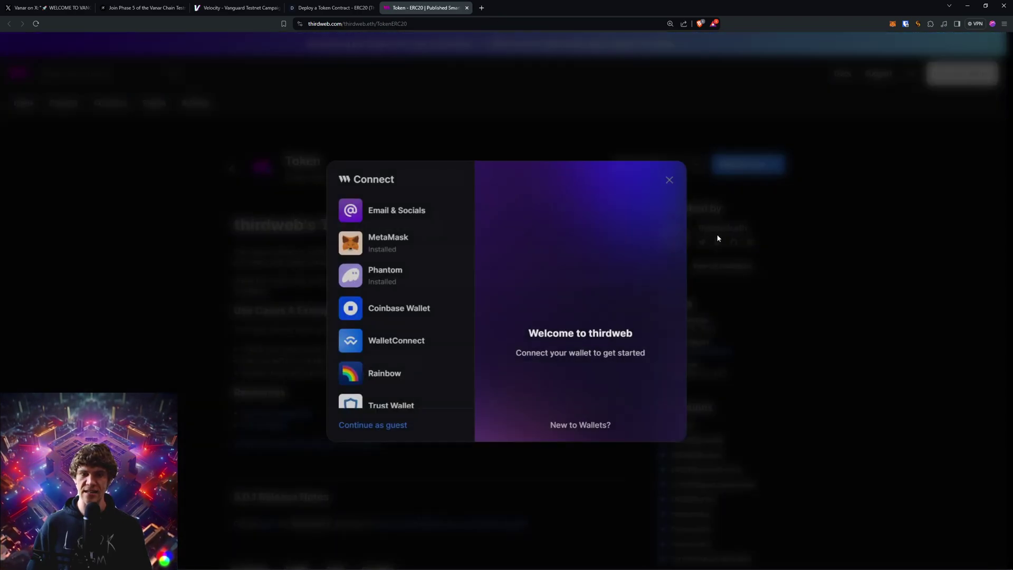
pyautogui.click(398, 244)
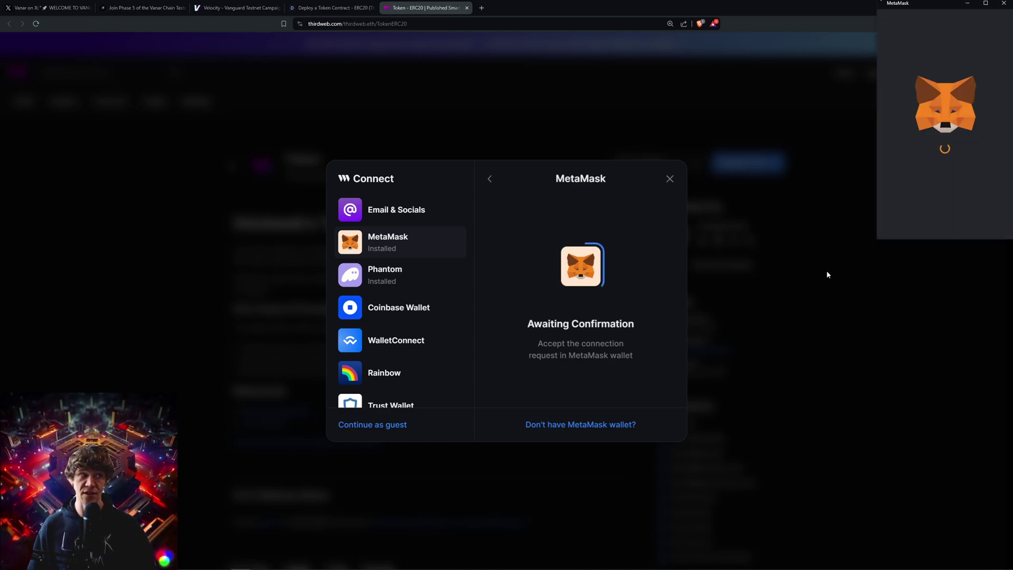
pyautogui.click(977, 228)
pyautogui.click(978, 227)
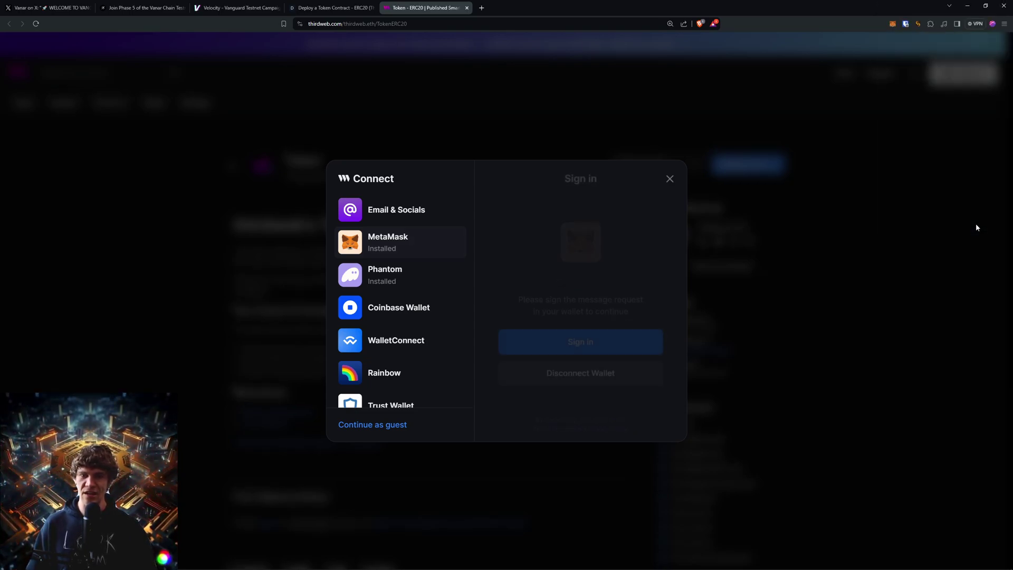
pyautogui.click(611, 343)
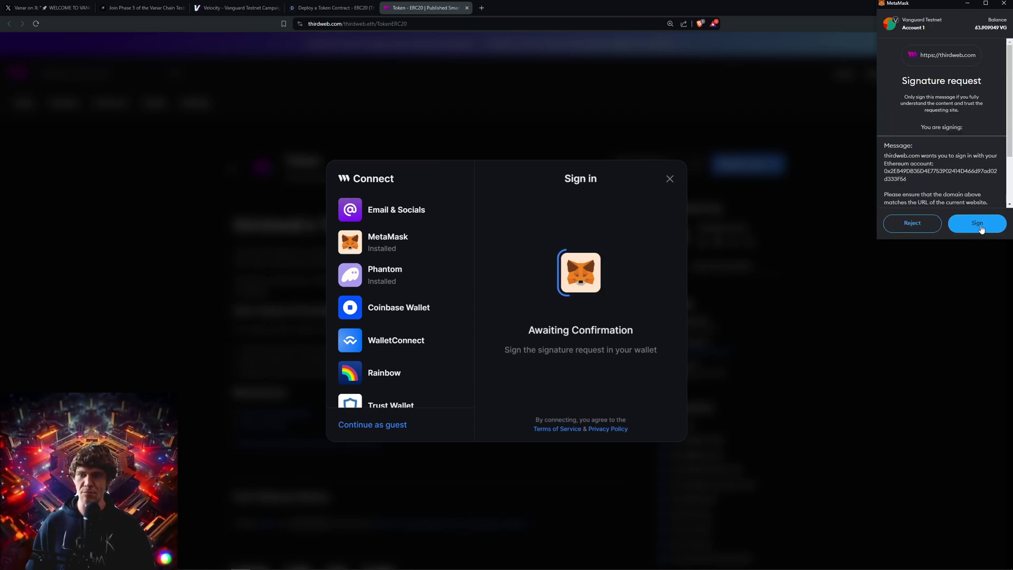
pyautogui.click(979, 224)
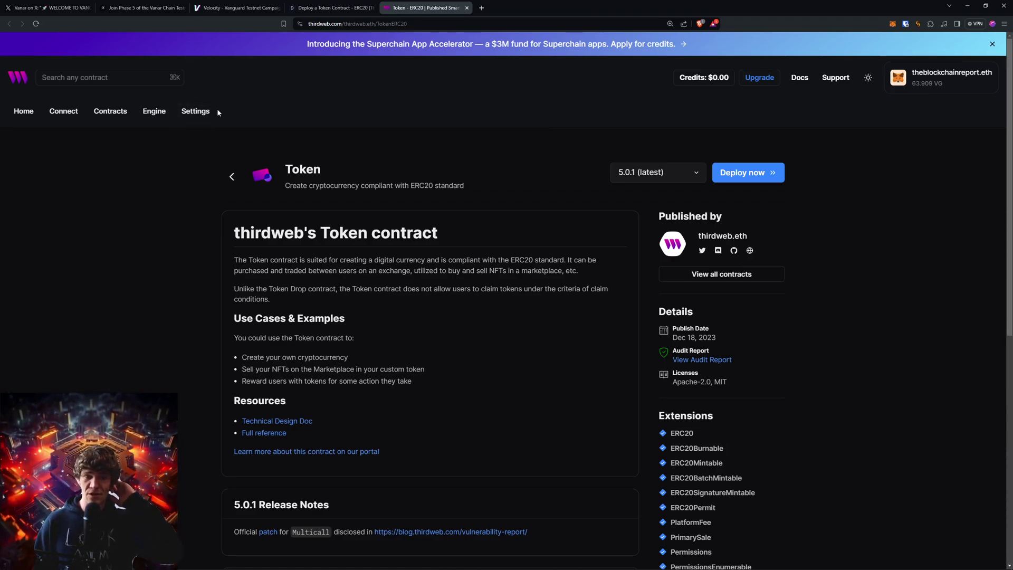
# Start deploying the Token contract with the name The Blockchain Report, symbol BCR and description Vanar testnet.
pyautogui.click(332, 7)
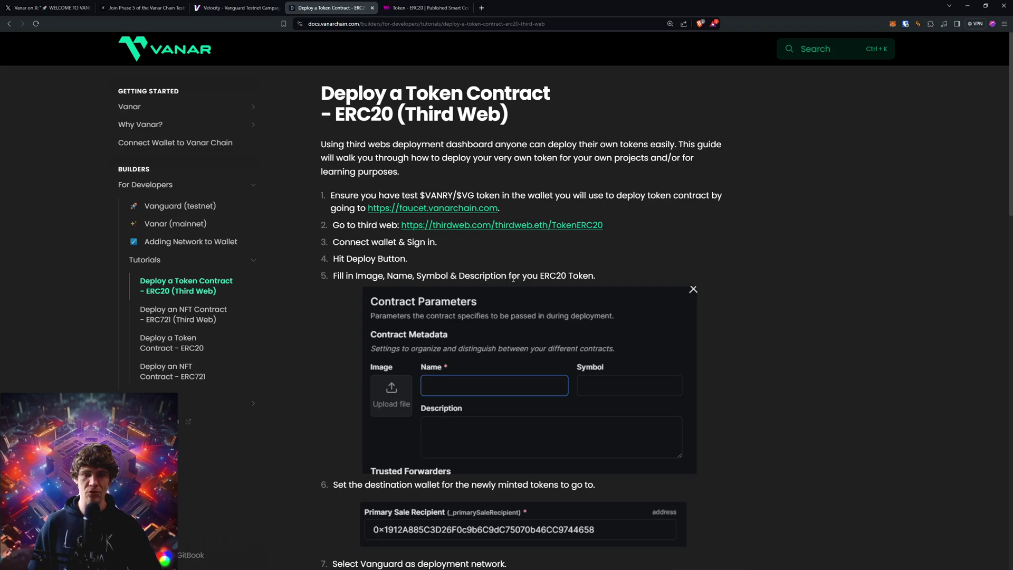
pyautogui.click(425, 8)
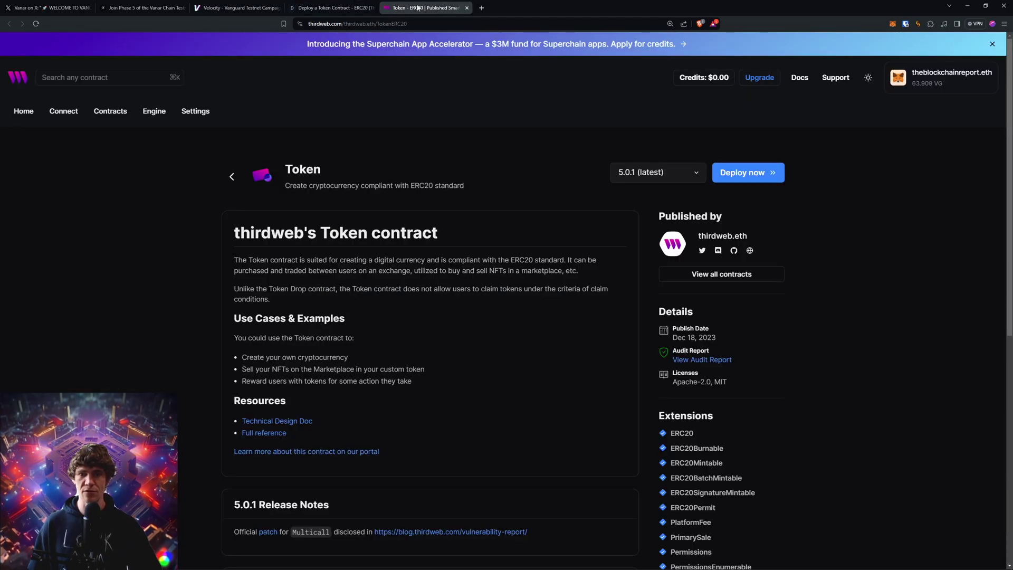
pyautogui.click(752, 176)
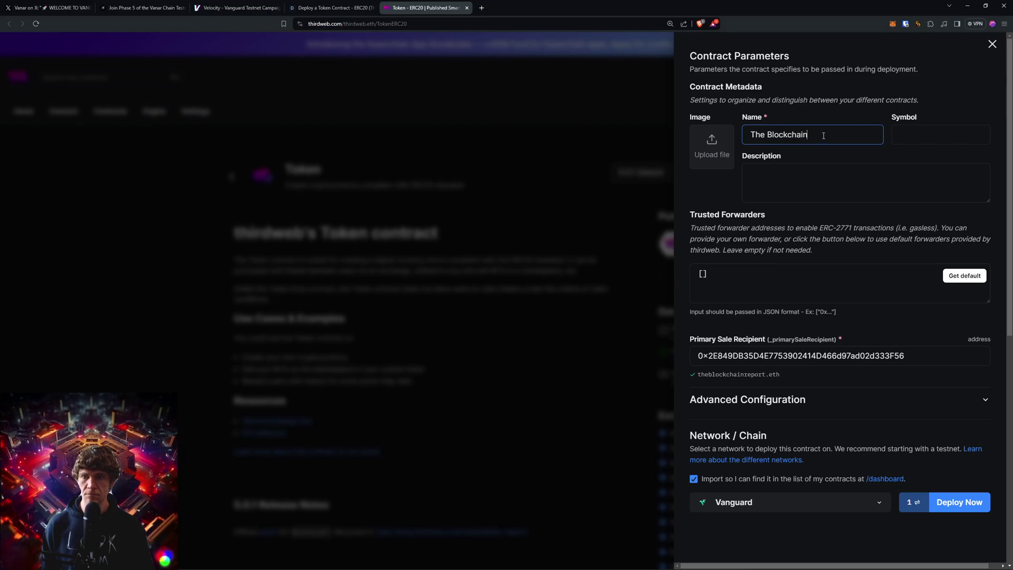
pyautogui.press('Tab')
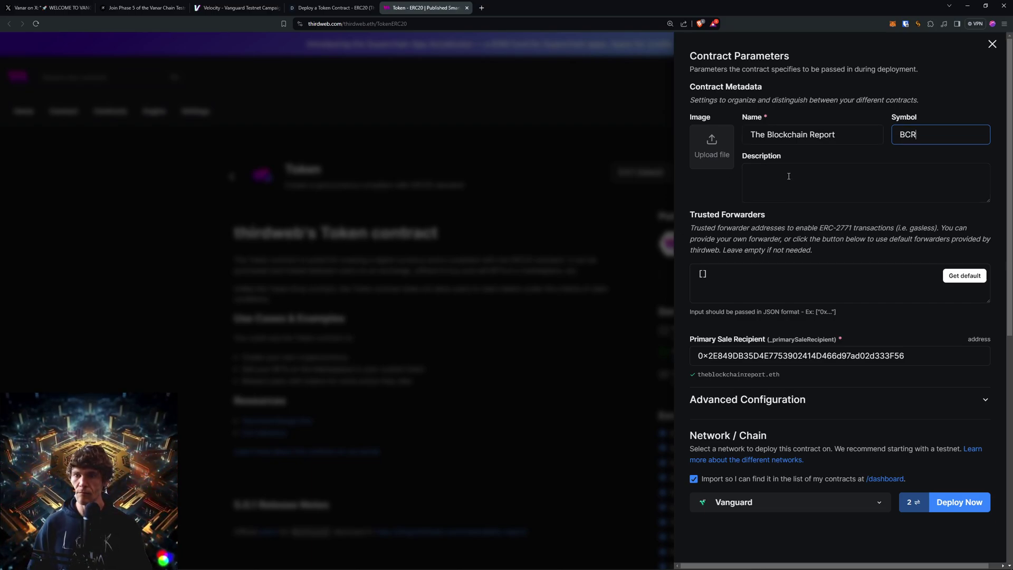
pyautogui.press('Tab')
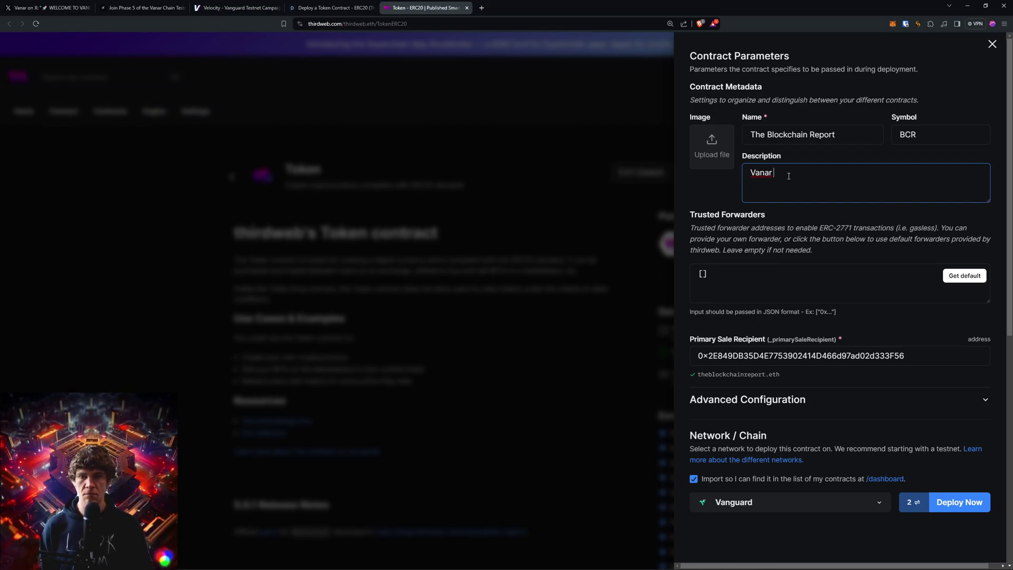
# Upload the blockchain icons picture from the desktop's New folder as the token's image.
pyautogui.click(716, 149)
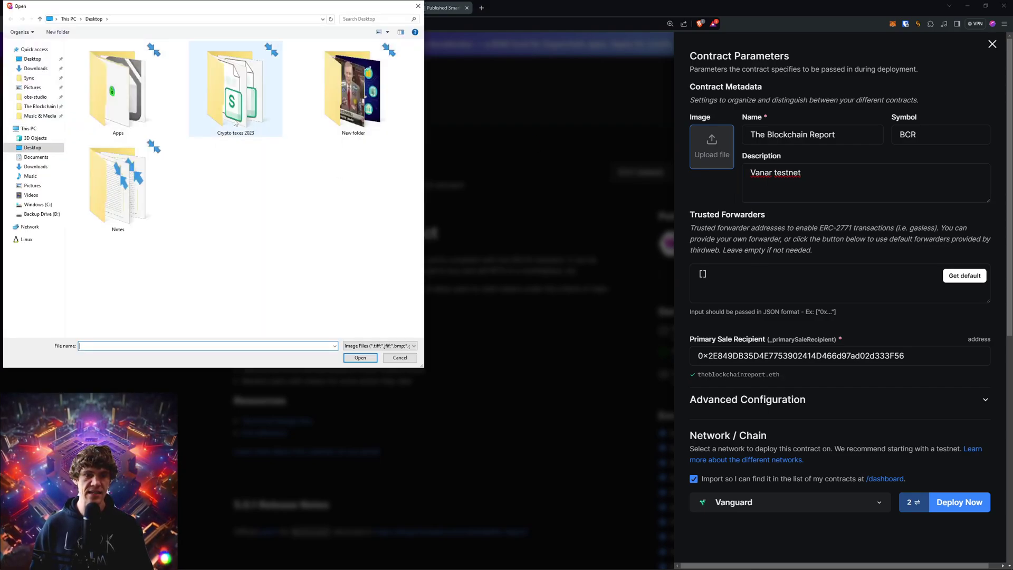
pyautogui.doubleClick(353, 84)
pyautogui.doubleClick(92, 58)
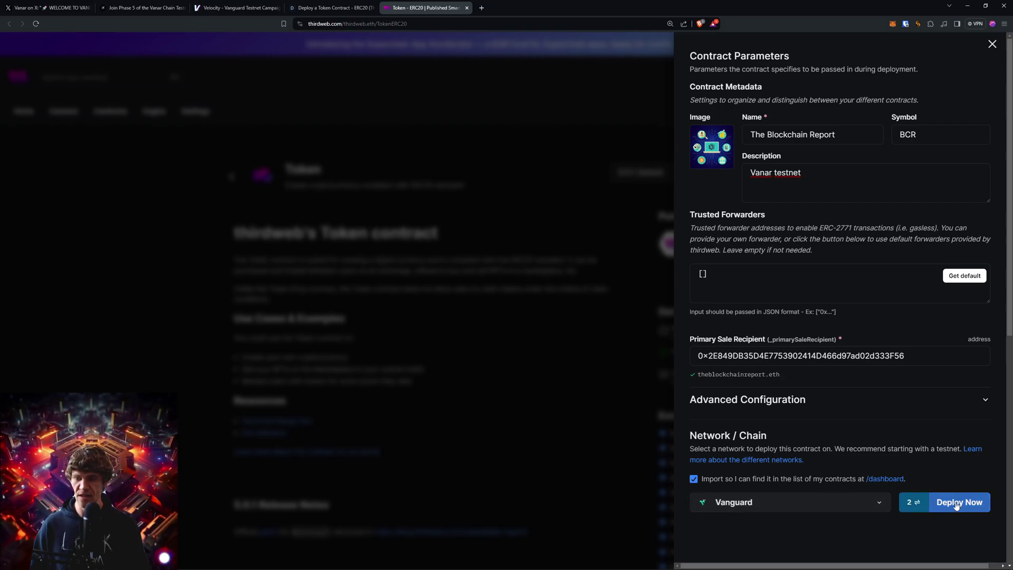
# Review the guide's remaining steps, deploy the token contract on Vanguard, and approve its transaction and dashboard signature in MetaMask.
pyautogui.click(321, 5)
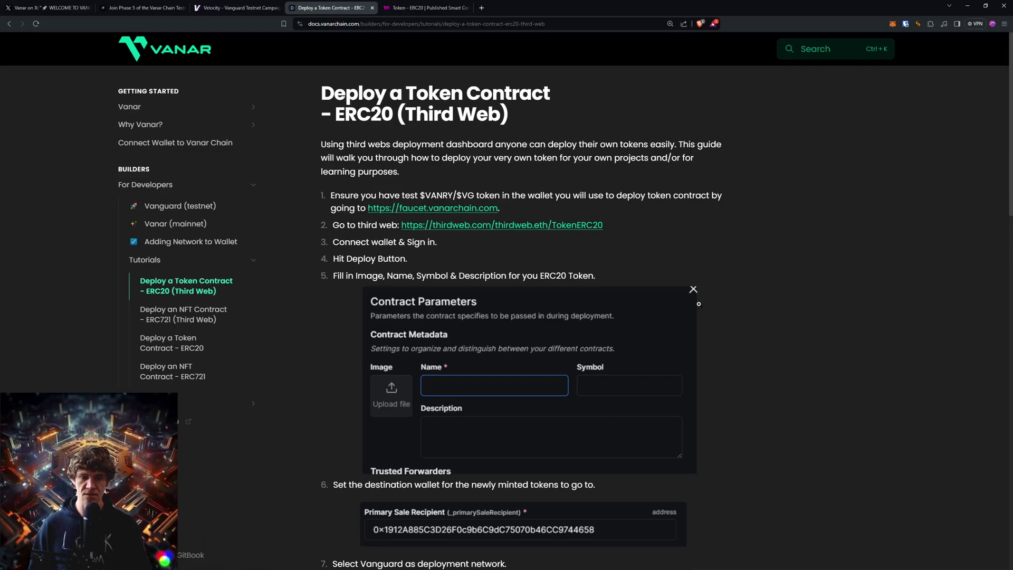
pyautogui.scroll(-10, 698, 303)
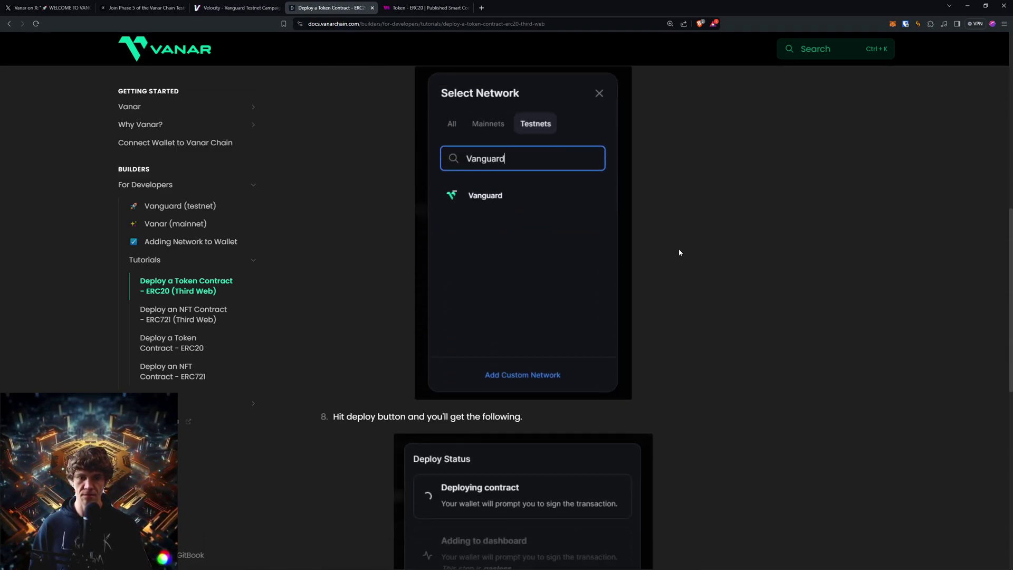
pyautogui.scroll(5, 726, 269)
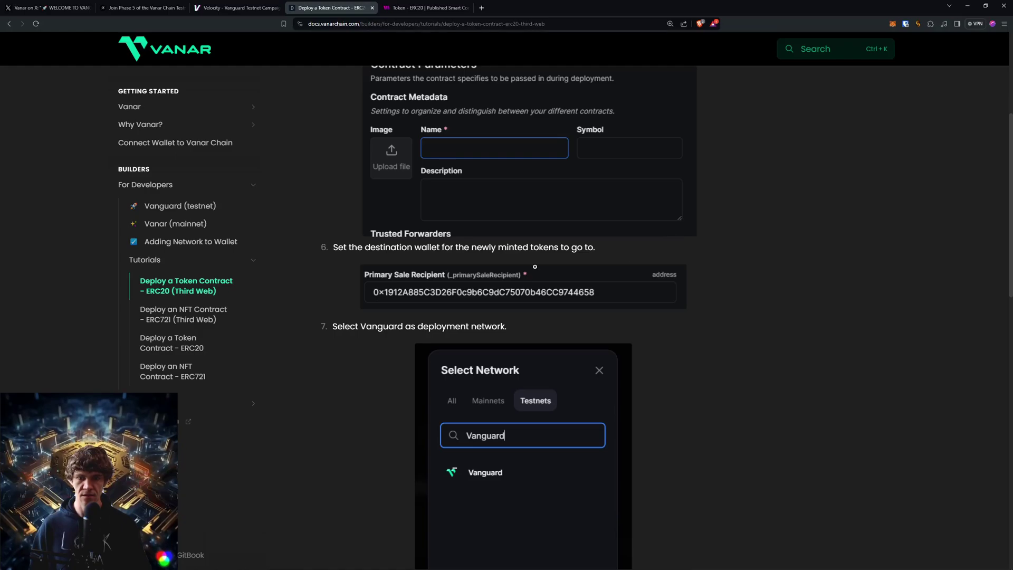
pyautogui.scroll(-5, 737, 371)
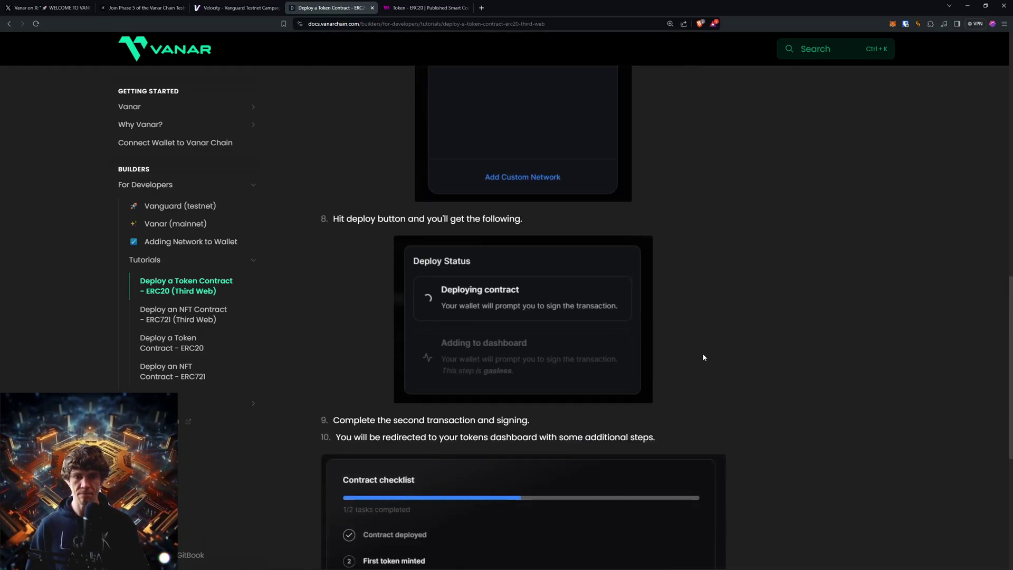
pyautogui.scroll(-7, 682, 317)
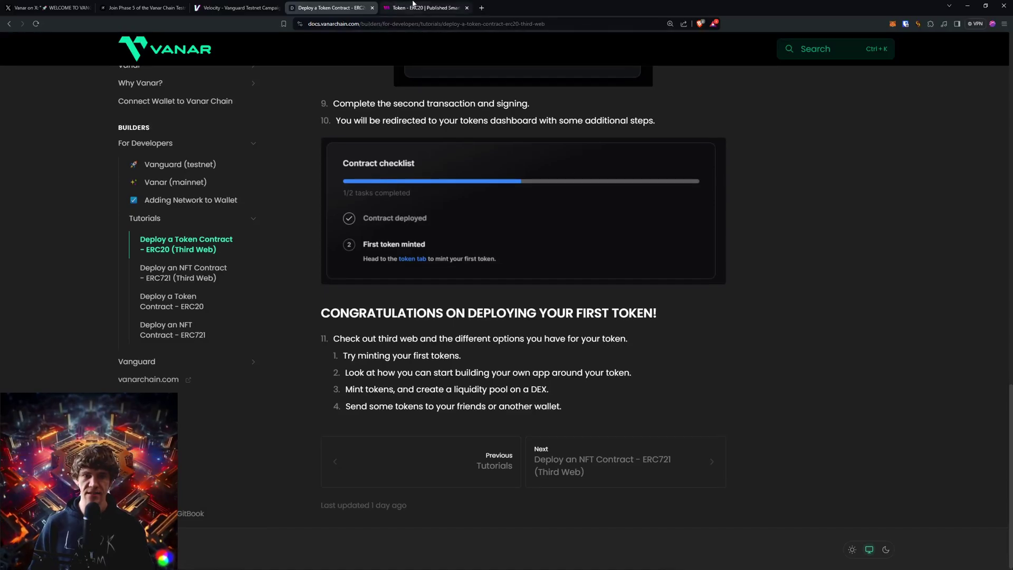
pyautogui.click(425, 7)
pyautogui.click(958, 502)
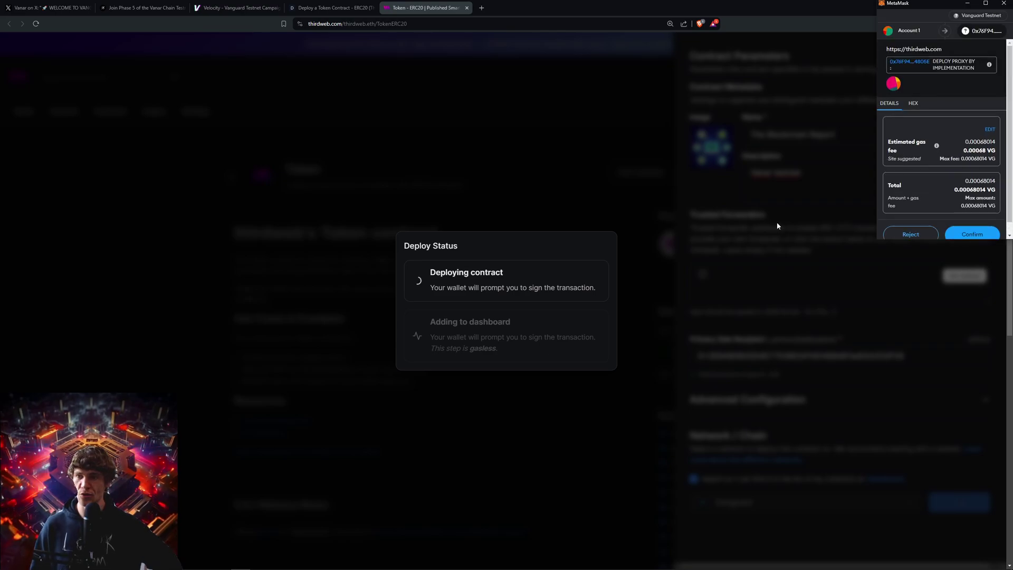
pyautogui.click(971, 234)
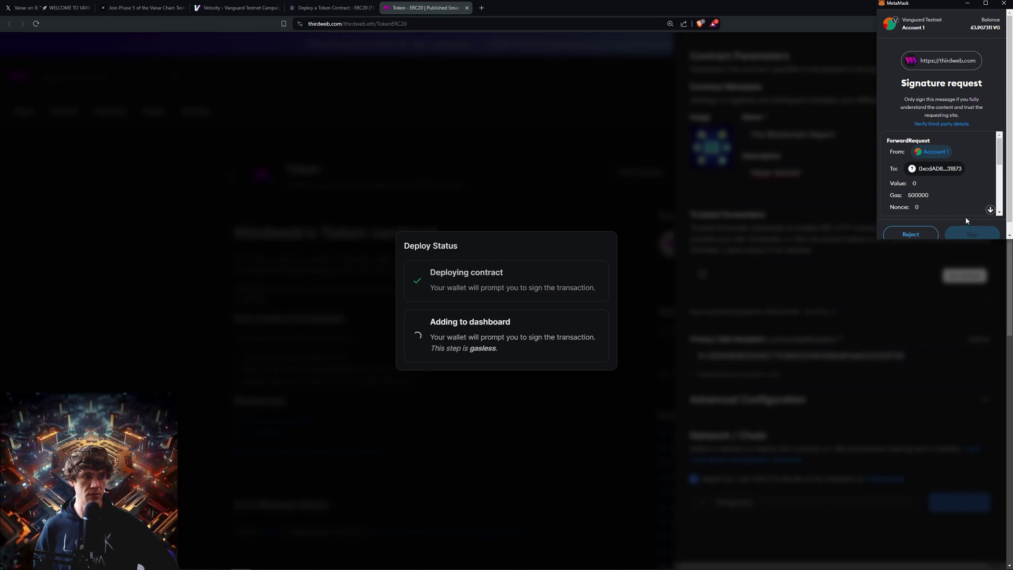
pyautogui.scroll(-5, 957, 206)
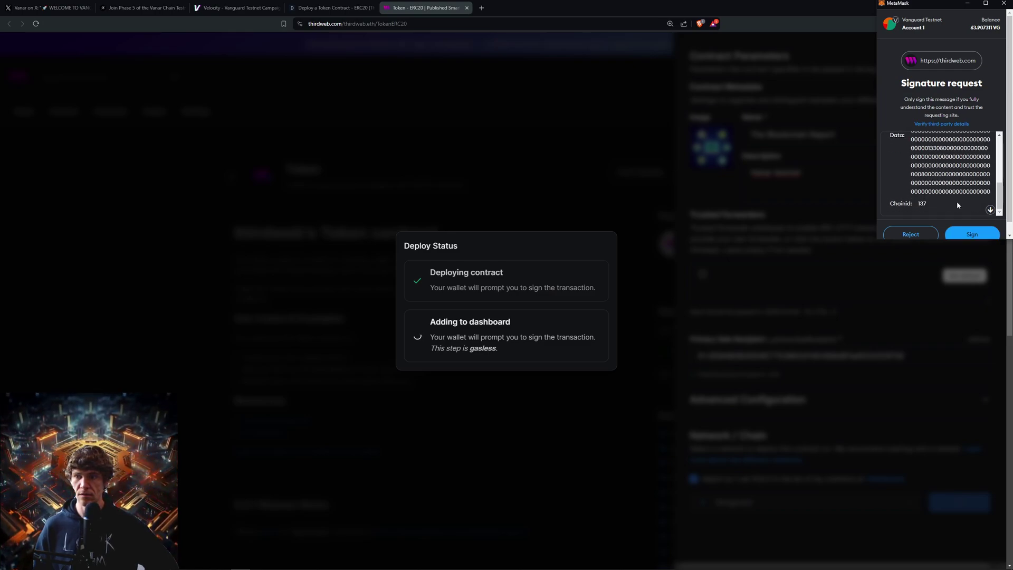
pyautogui.click(969, 230)
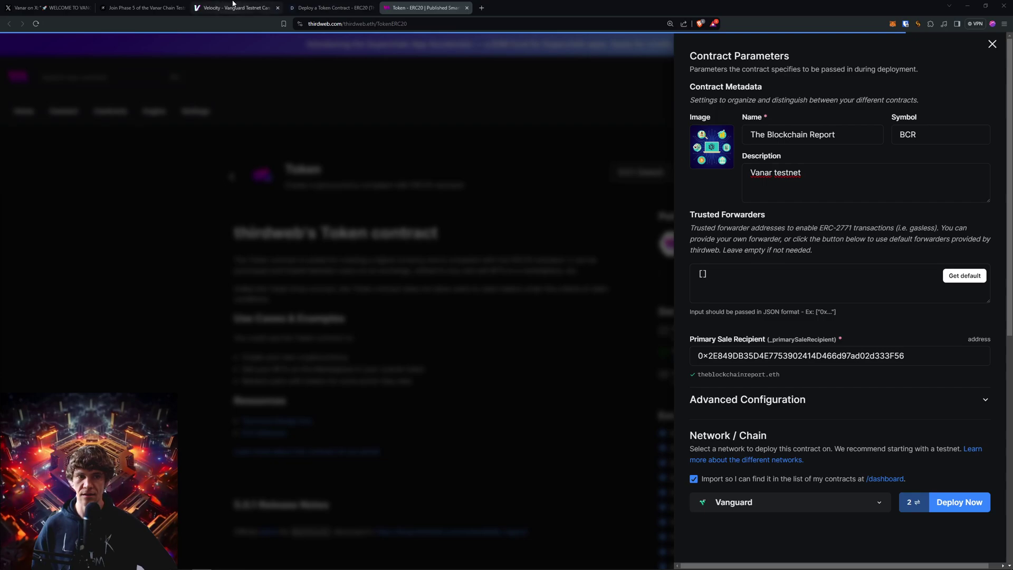
# Recheck the Create Meme Coin task on Galxe and the ERC20 deployment task on Velocity, closing the extra thirdweb page.
pyautogui.click(148, 7)
pyautogui.click(741, 291)
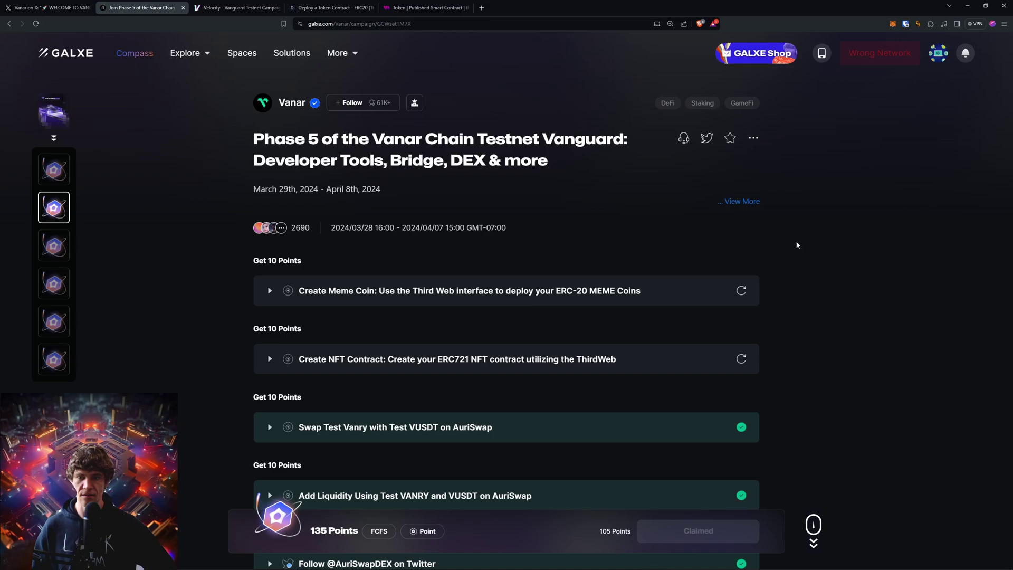
pyautogui.click(240, 8)
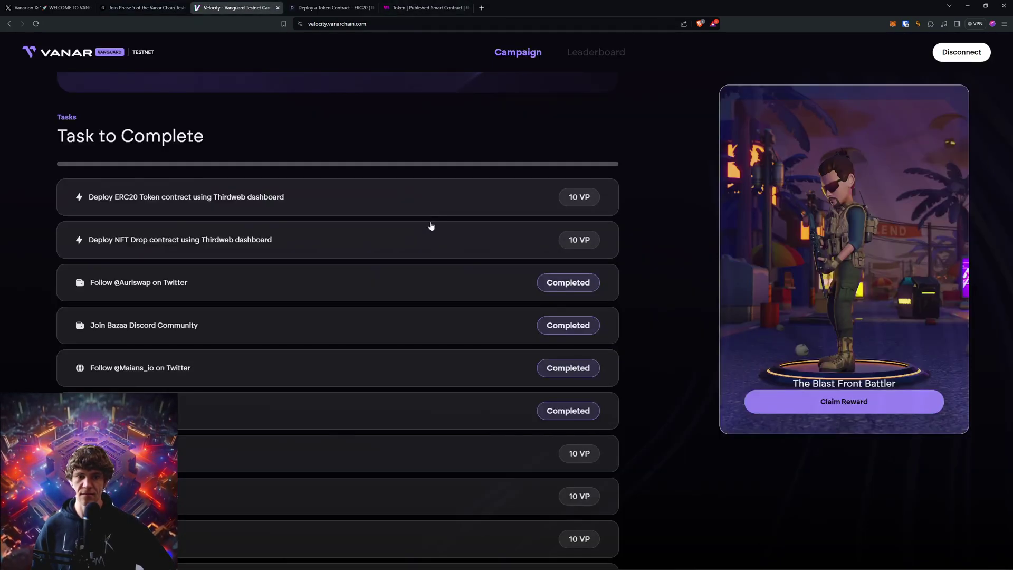
pyautogui.click(424, 203)
pyautogui.click(252, 11)
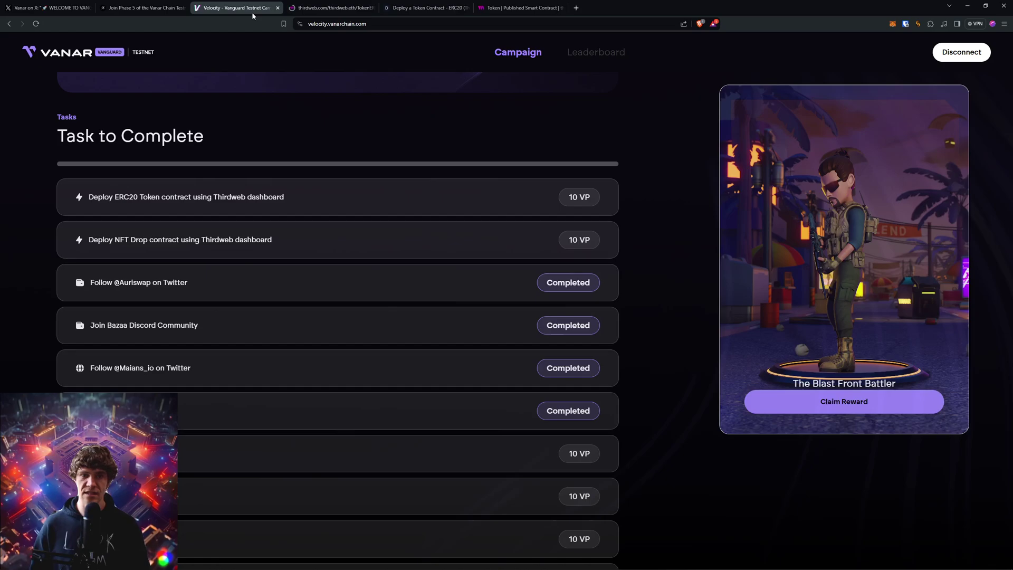
pyautogui.click(372, 8)
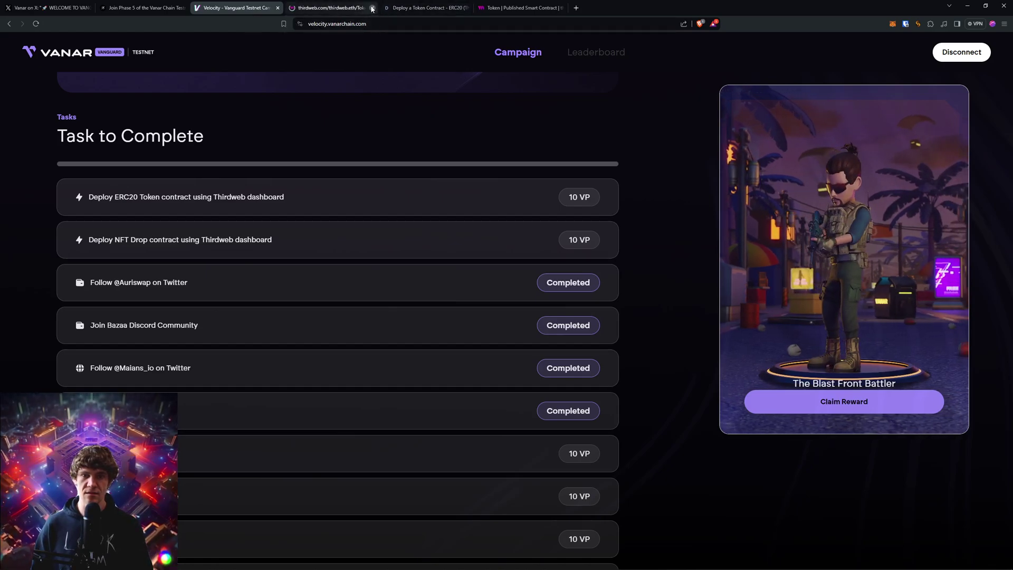
# Try to deploy the Token contract on Vanguard again and close the deployment form.
pyautogui.click(407, 9)
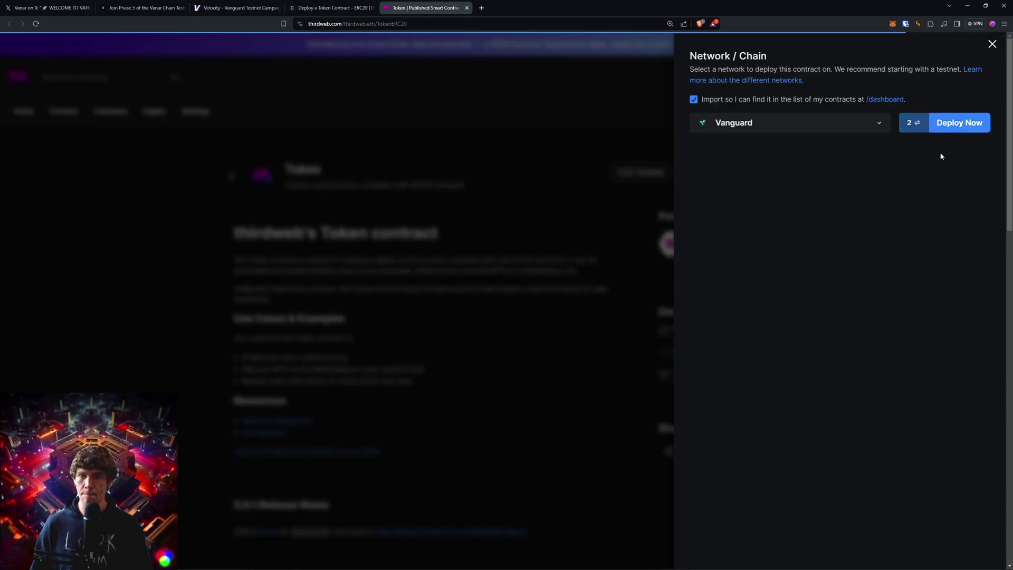
pyautogui.click(963, 128)
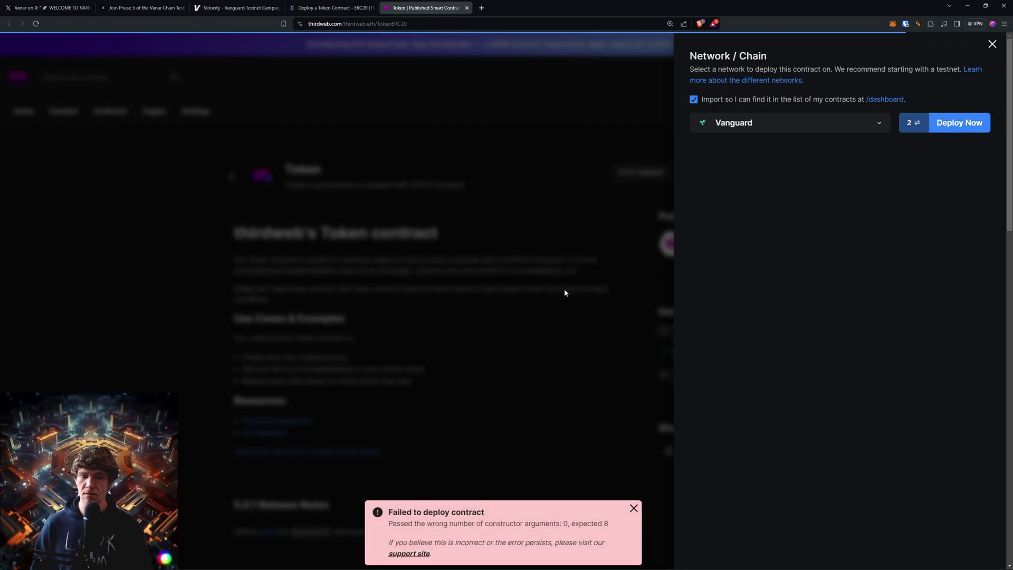
pyautogui.click(992, 44)
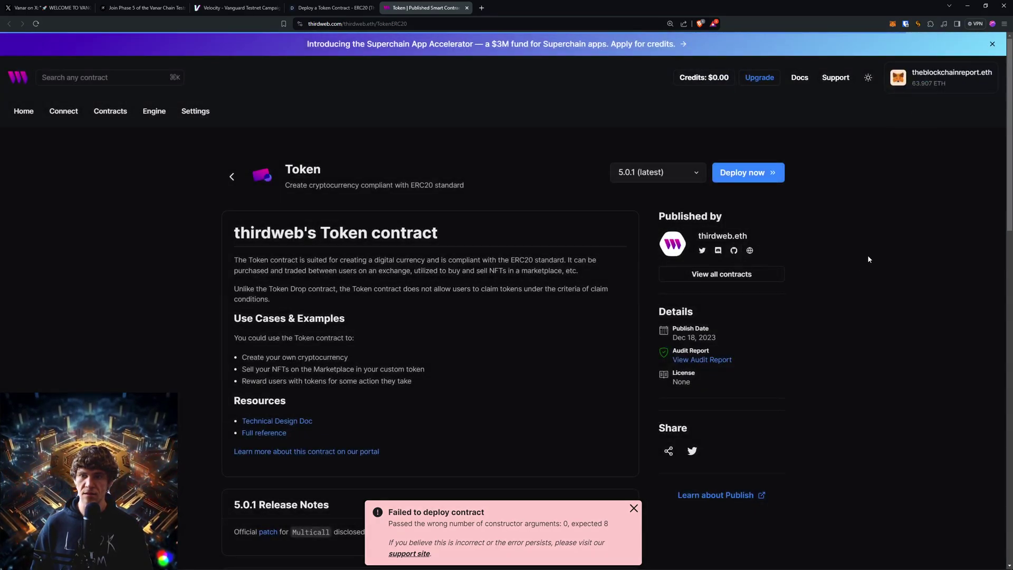
# Bring up the wallet's transaction history in the Vanguard explorer and reopen the ERC20 deployment task from Velocity.
pyautogui.click(939, 86)
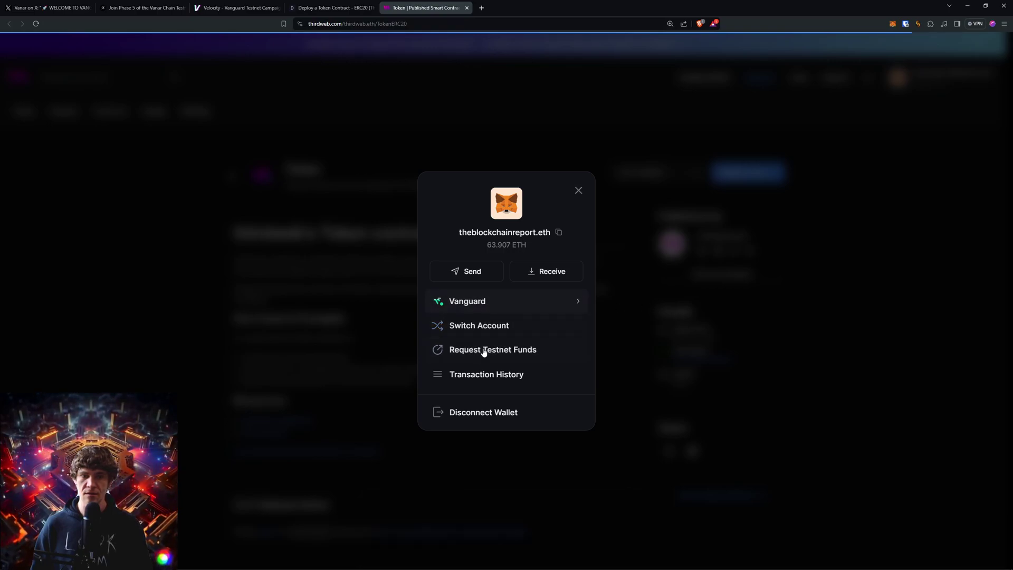
pyautogui.click(477, 378)
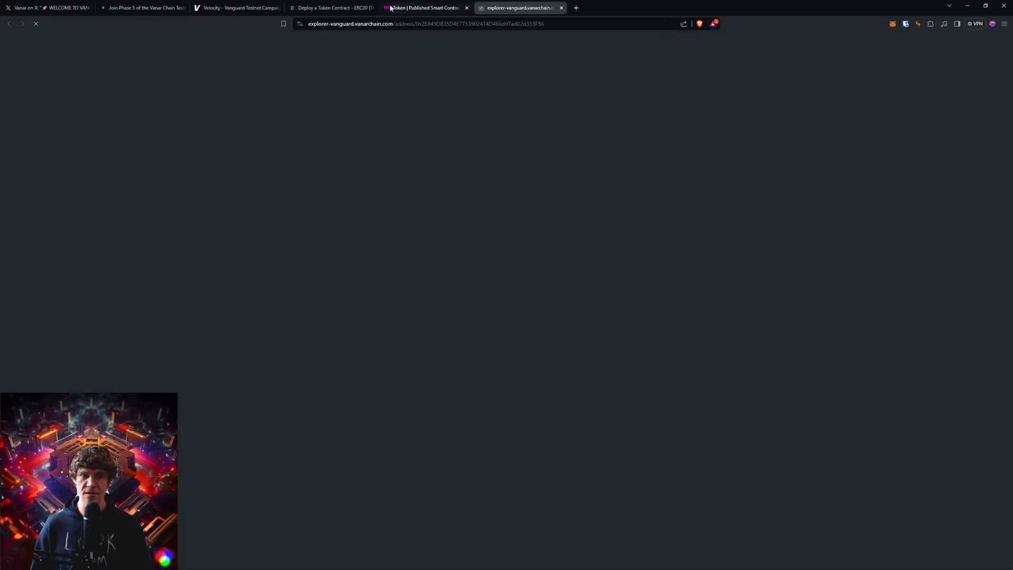
pyautogui.click(238, 8)
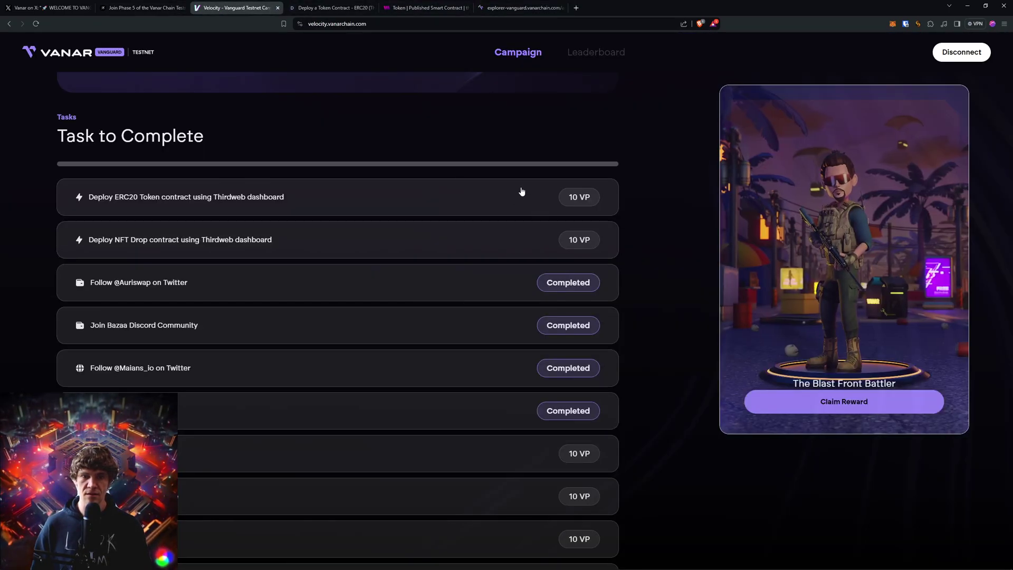
pyautogui.click(521, 193)
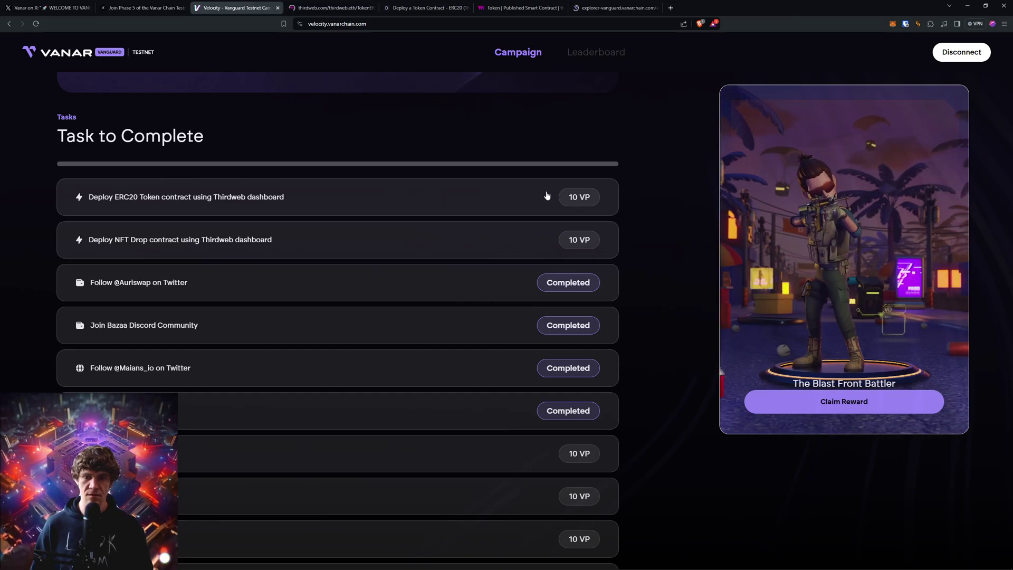
pyautogui.click(604, 4)
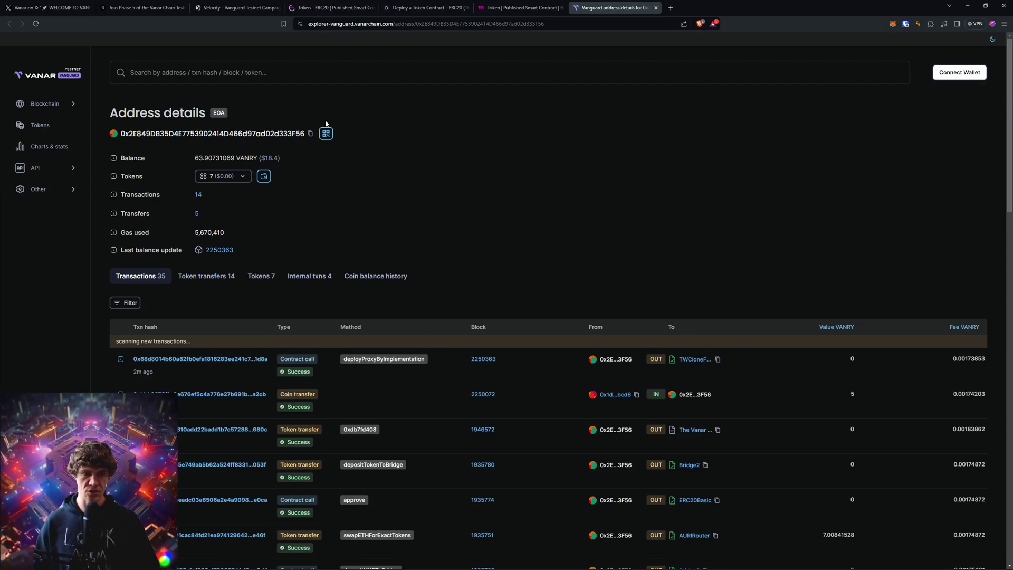
# Check the wallet's token holdings in the Vanguard explorer, and dismiss the wallet dialog on thirdweb's Token page.
pyautogui.click(240, 176)
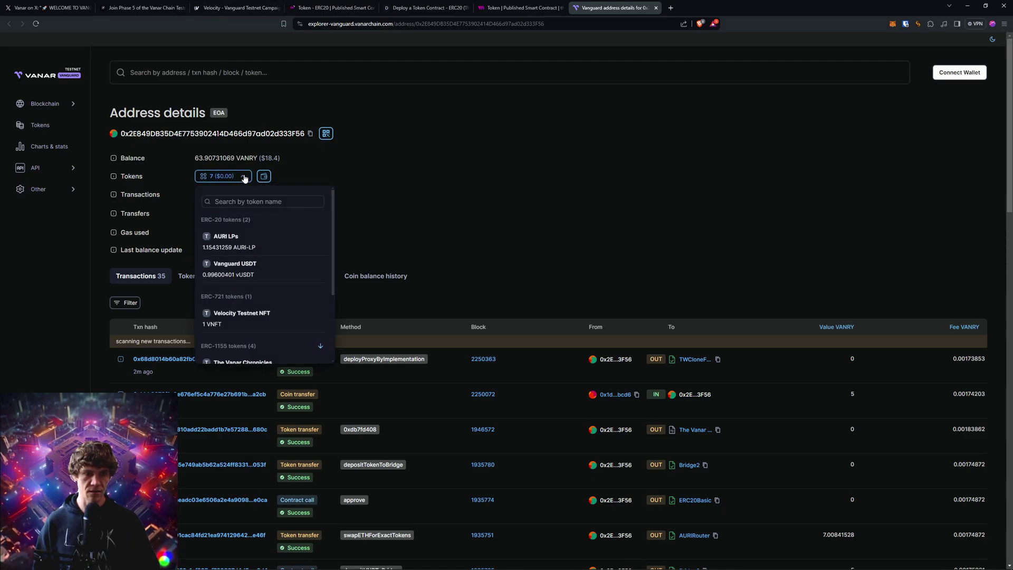
pyautogui.scroll(-3, 297, 271)
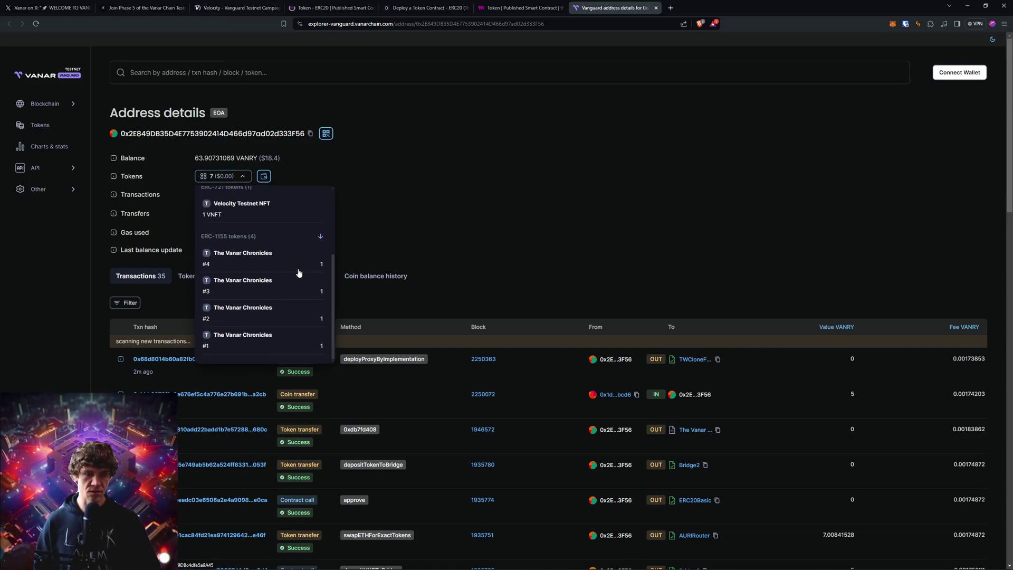
pyautogui.scroll(3, 298, 273)
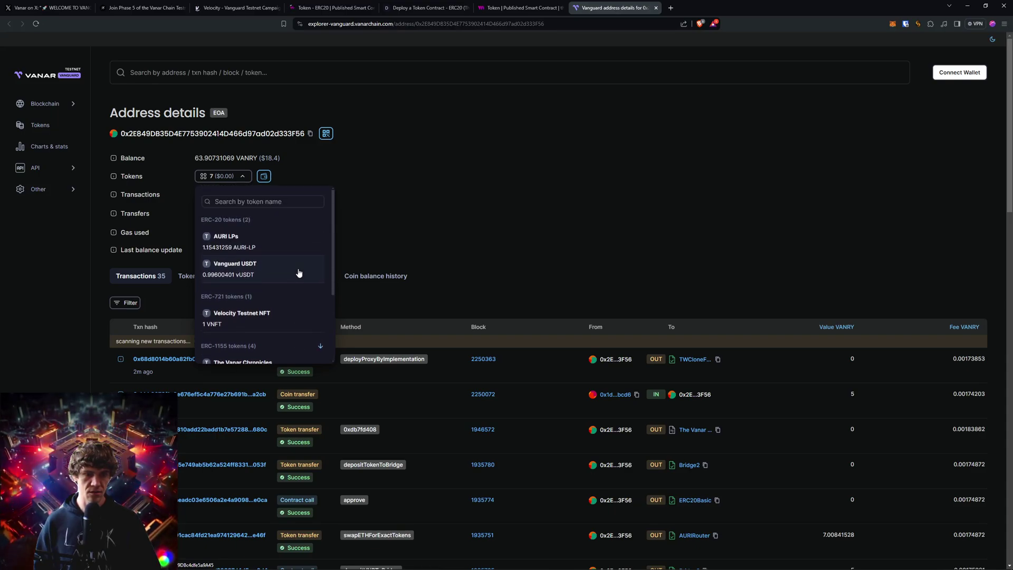
pyautogui.click(452, 203)
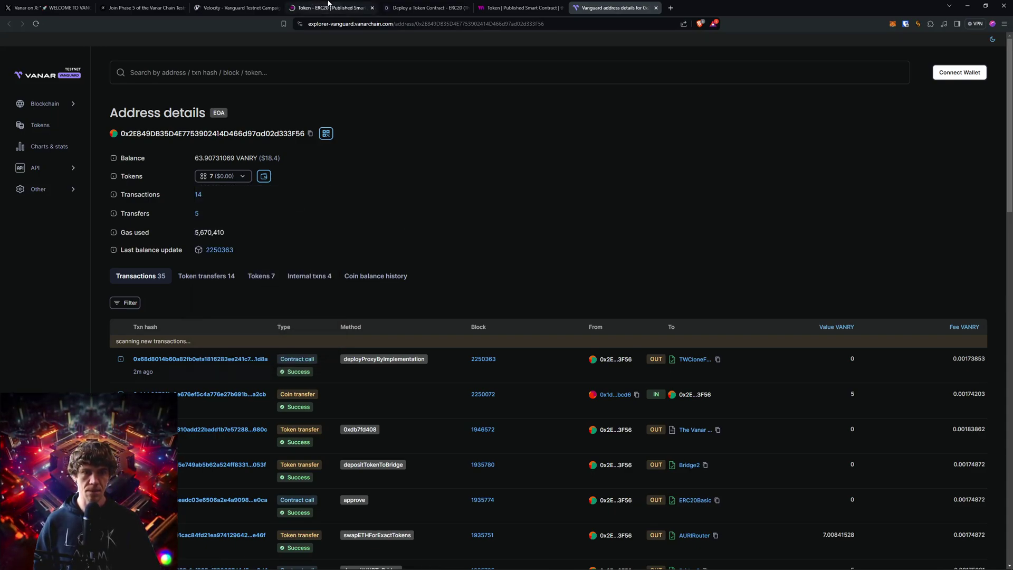
pyautogui.click(529, 8)
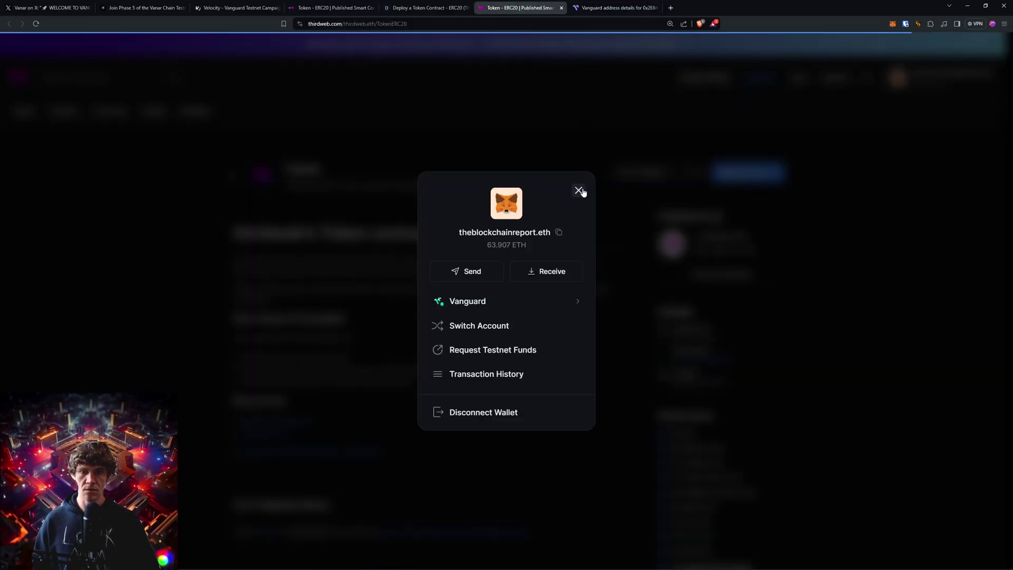
pyautogui.click(580, 190)
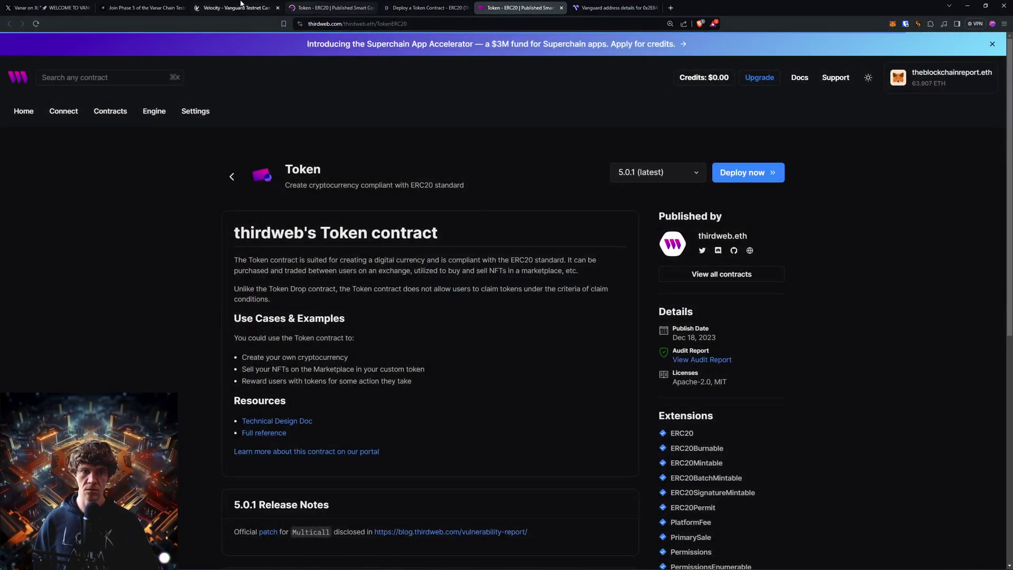
# Return to the Velocity campaign, close the leftover thirdweb Token page, and review the Phase 5 task list.
pyautogui.click(232, 3)
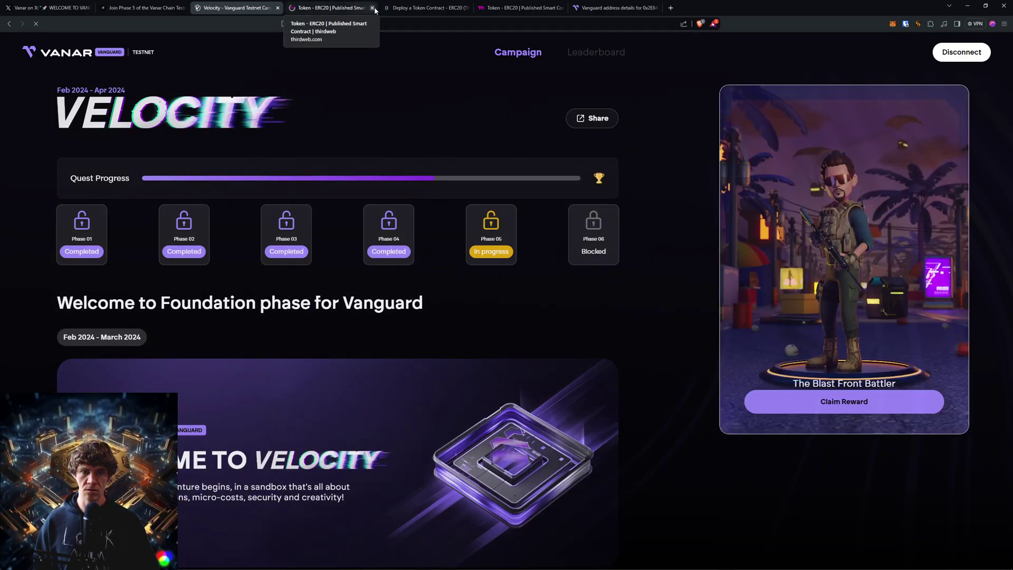
pyautogui.click(373, 9)
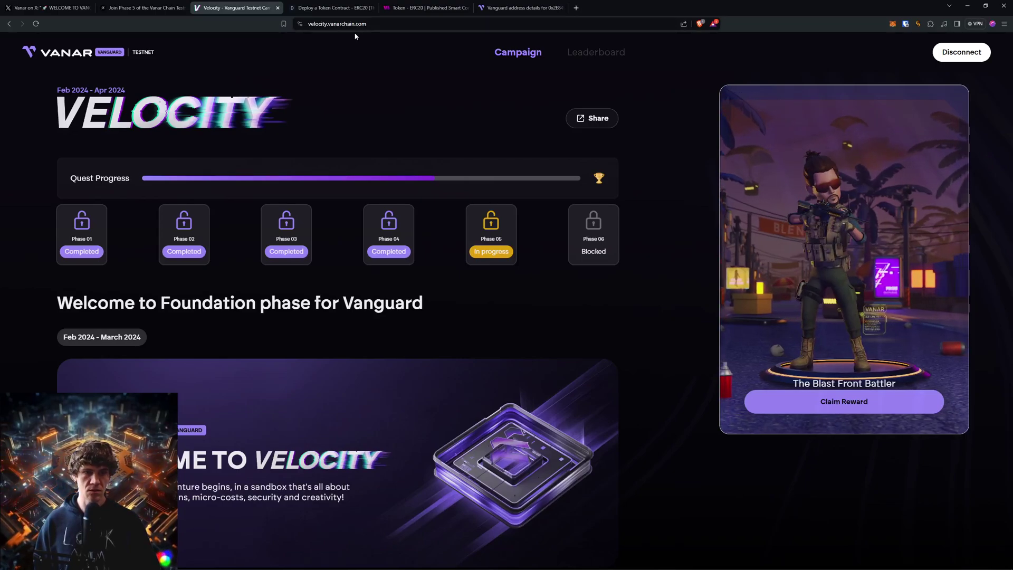
pyautogui.scroll(-5, 649, 154)
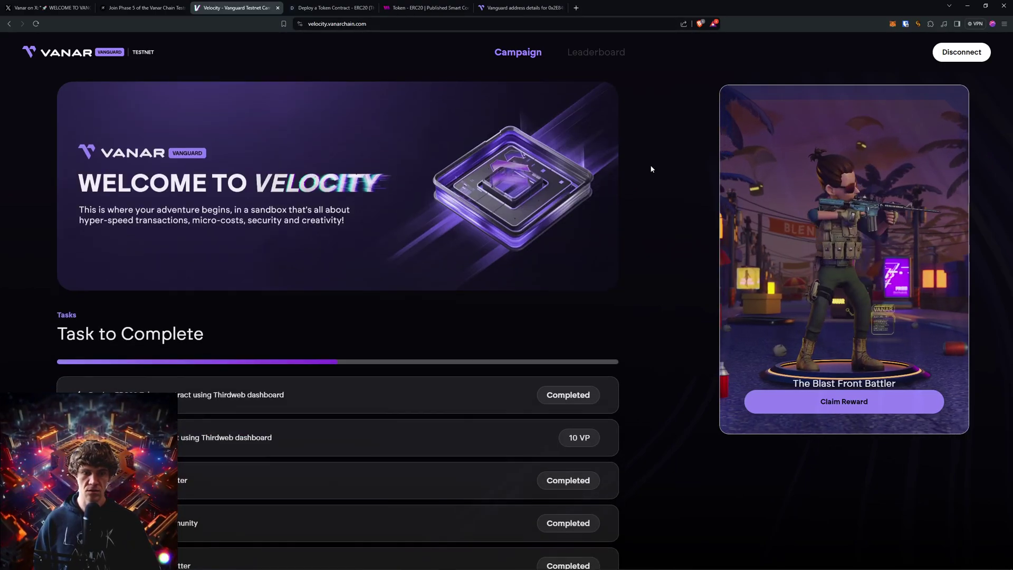
pyautogui.scroll(-4, 548, 151)
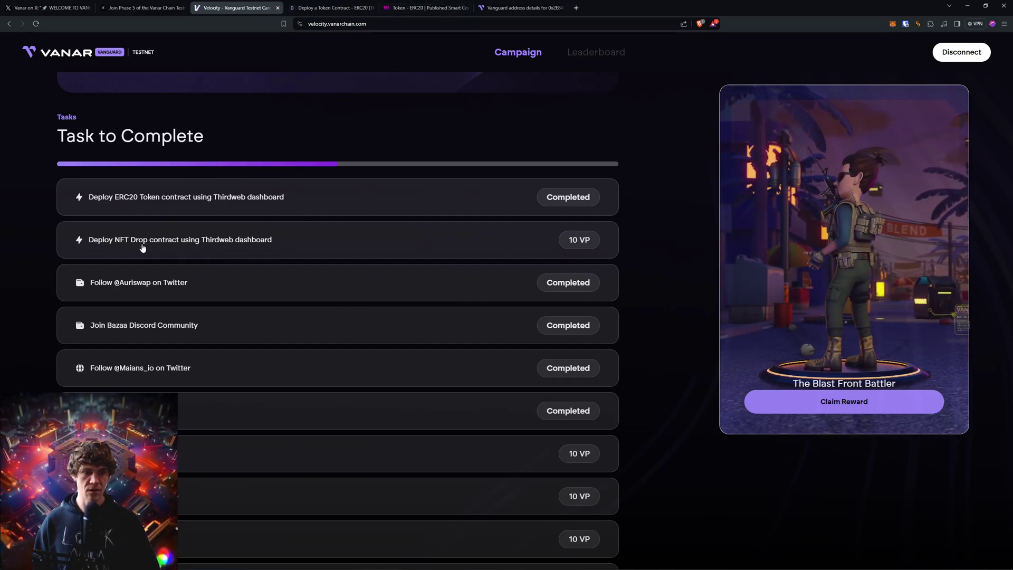
# Open Velocity's NFT Drop deployment task and the Vanar docs' ERC721 (Third Web) guide, closing the leftover explorer and Token pages.
pyautogui.click(258, 244)
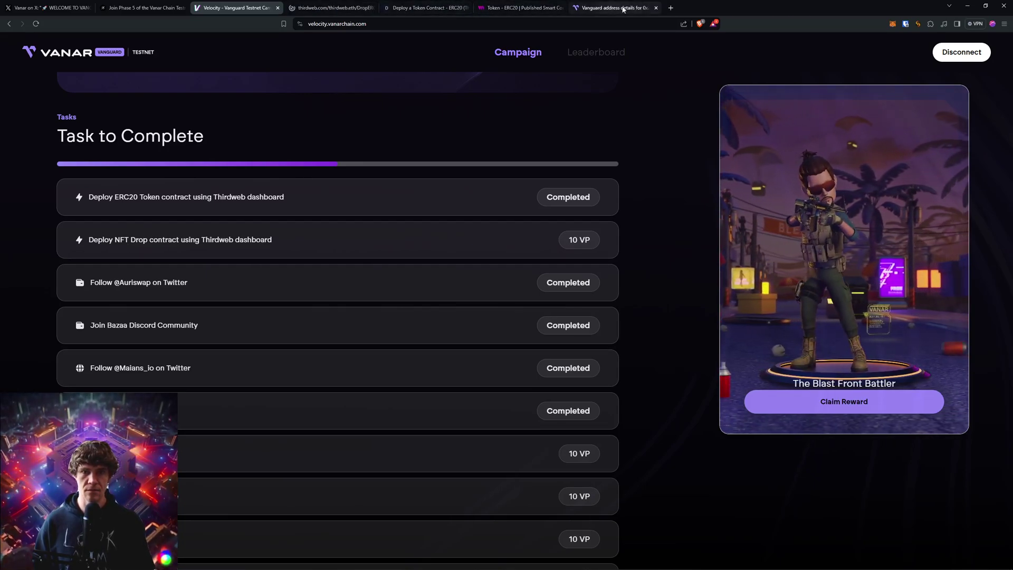
pyautogui.click(426, 8)
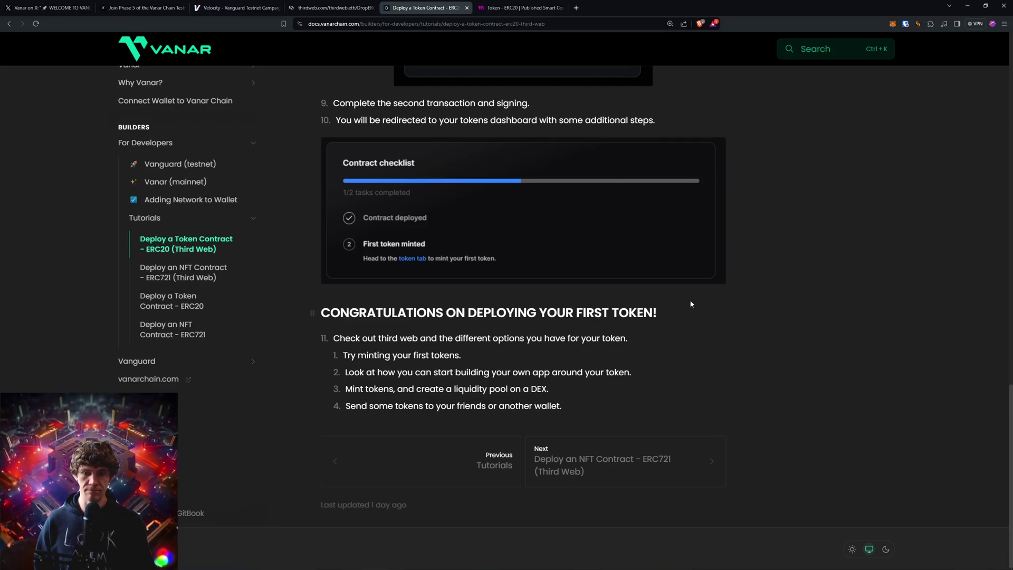
pyautogui.click(569, 466)
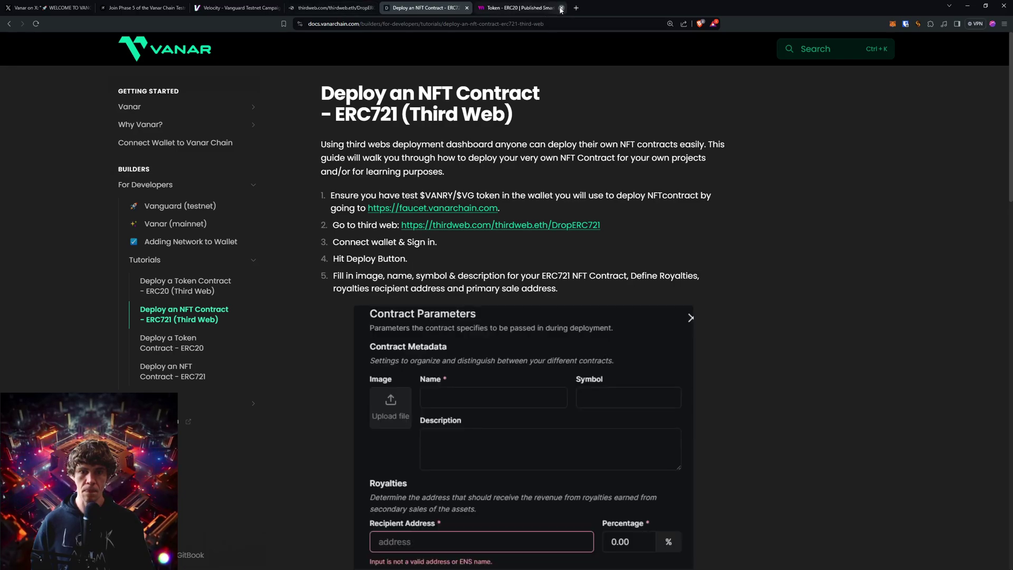
pyautogui.click(561, 7)
pyautogui.moveTo(429, 8); pyautogui.dragTo(353, 11)
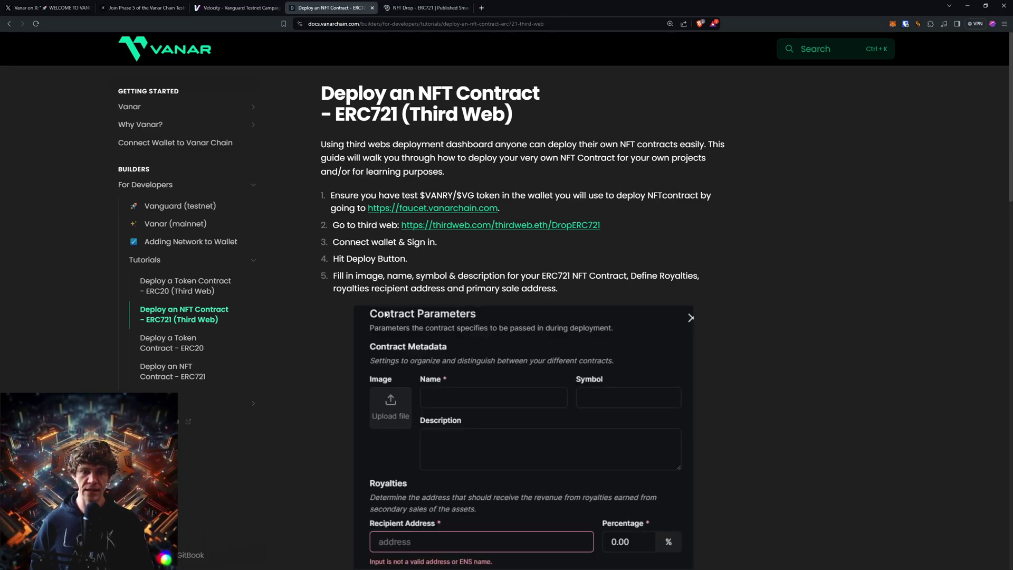
# Look over the NFT Drop page and Velocity tasks, and read the ERC721 guide through to its contract checklist.
pyautogui.click(404, 4)
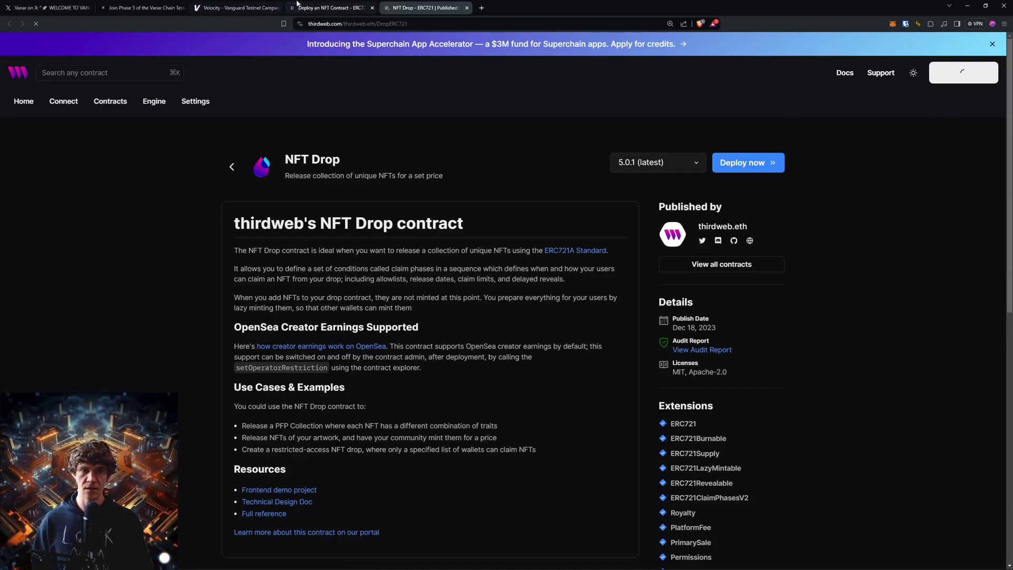
pyautogui.click(237, 8)
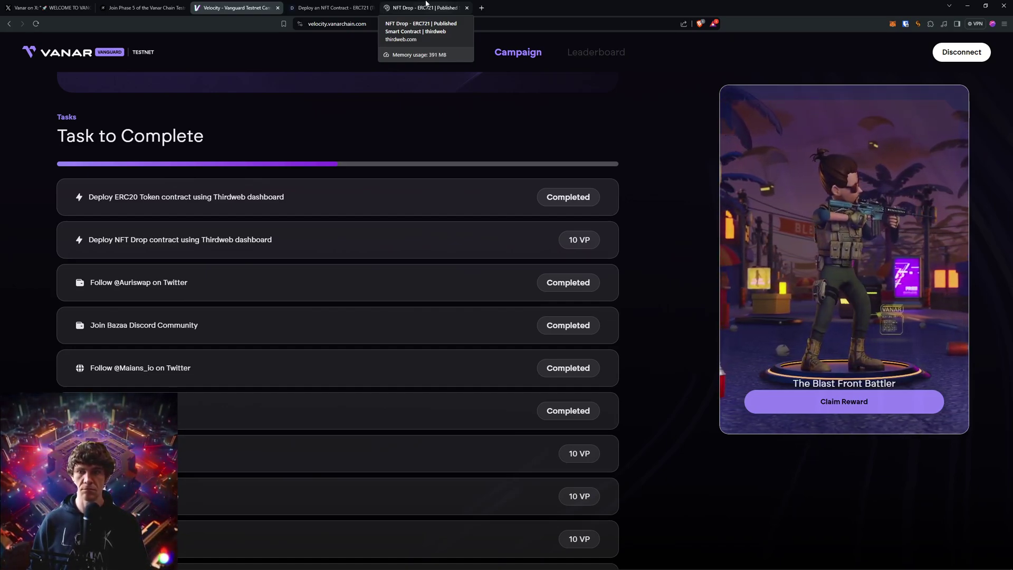
pyautogui.click(325, 5)
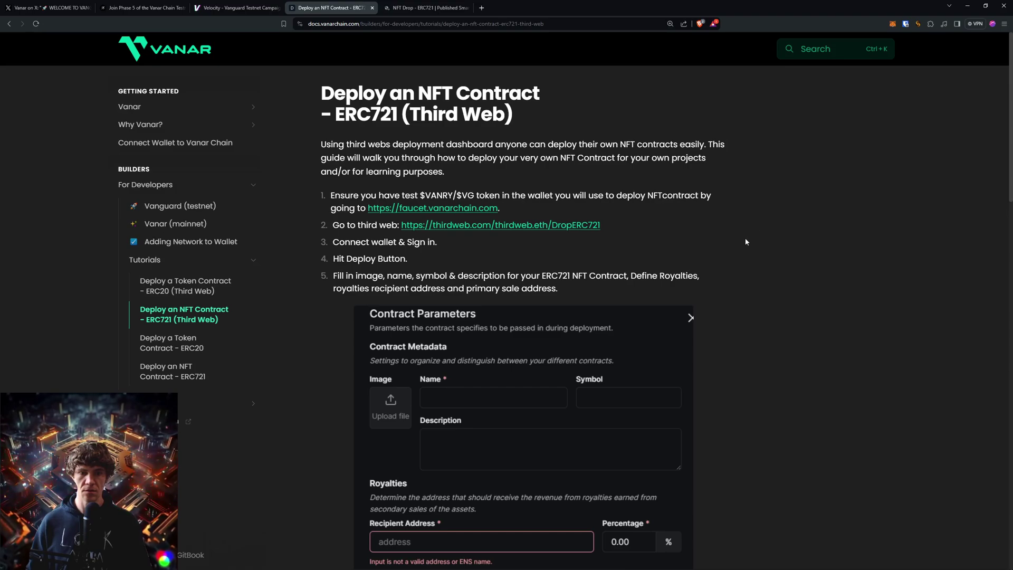
pyautogui.scroll(-7, 710, 233)
pyautogui.scroll(5, 737, 233)
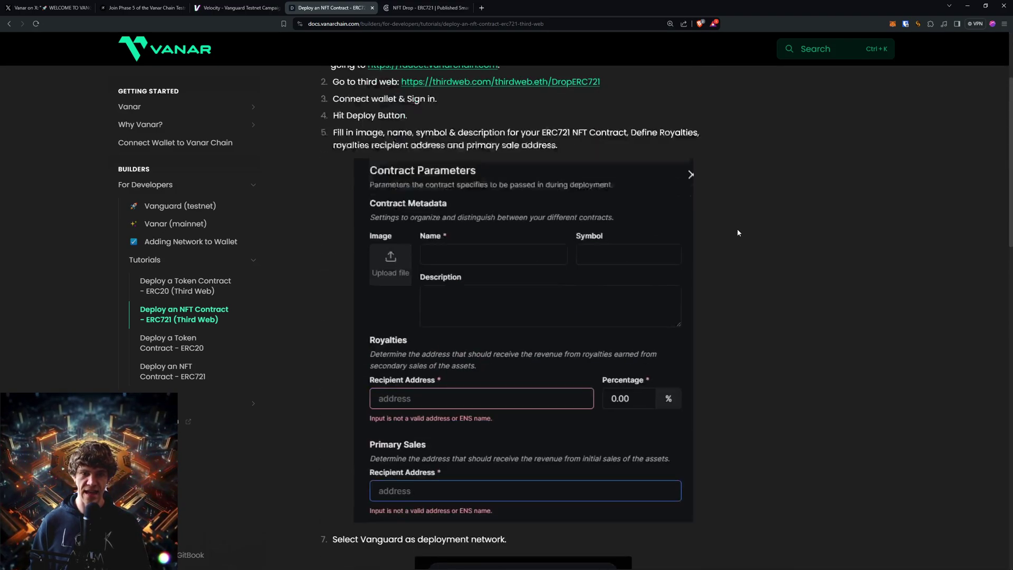
pyautogui.scroll(-20, 739, 231)
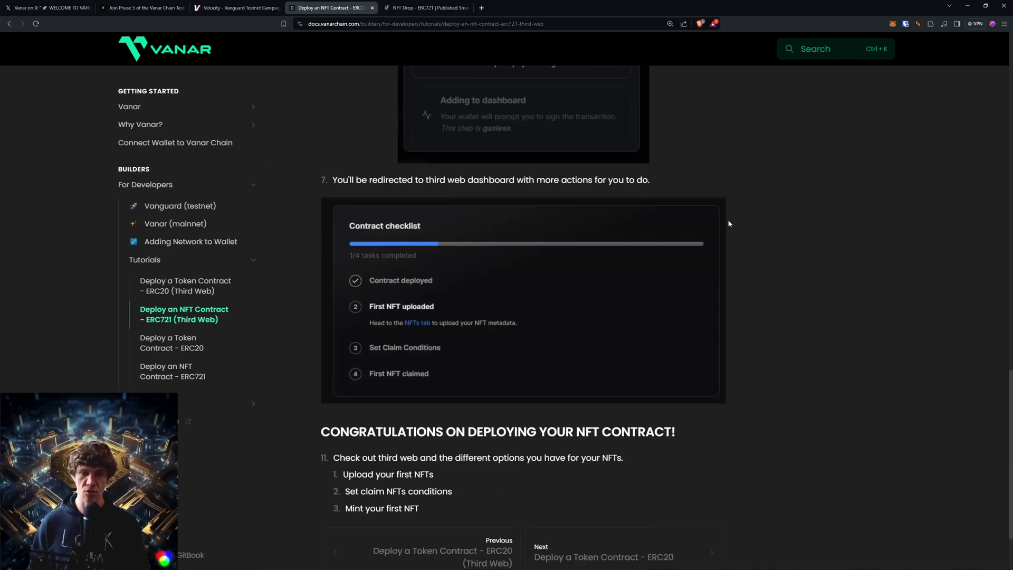
# Connect the MetaMask wallet on thirdweb's NFT Drop page and open the contract's deployment form.
pyautogui.click(427, 6)
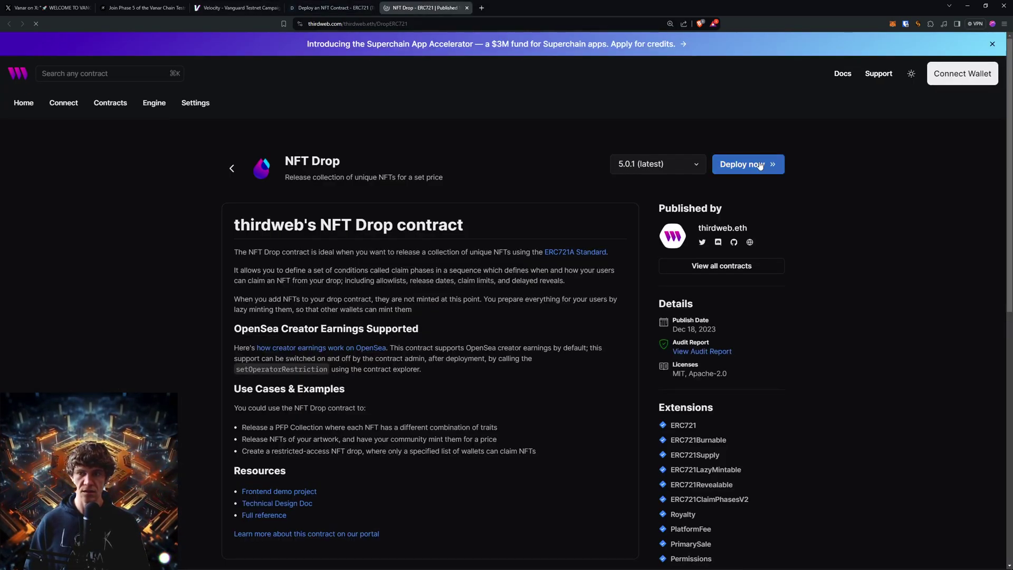
pyautogui.click(953, 74)
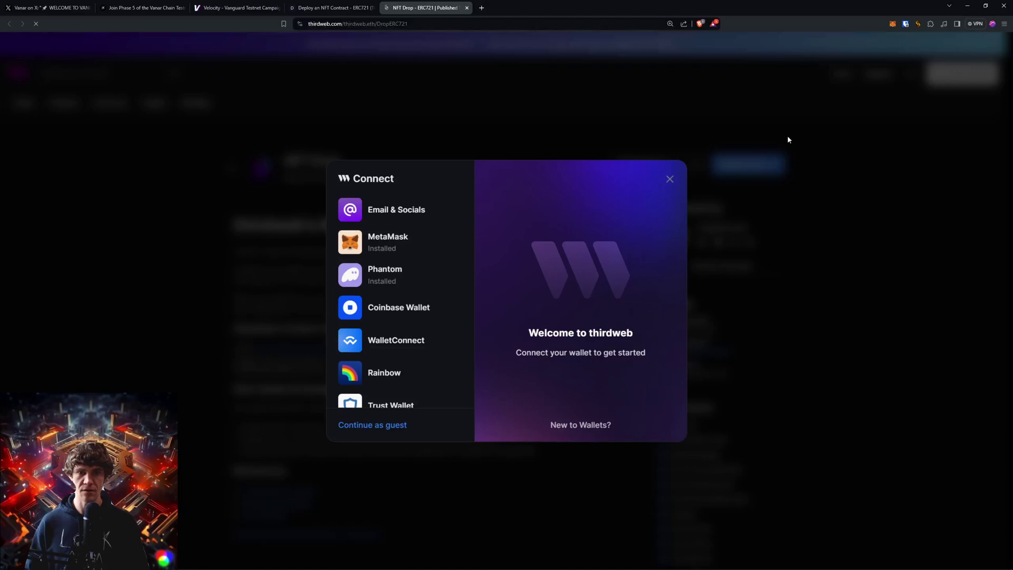
pyautogui.click(395, 240)
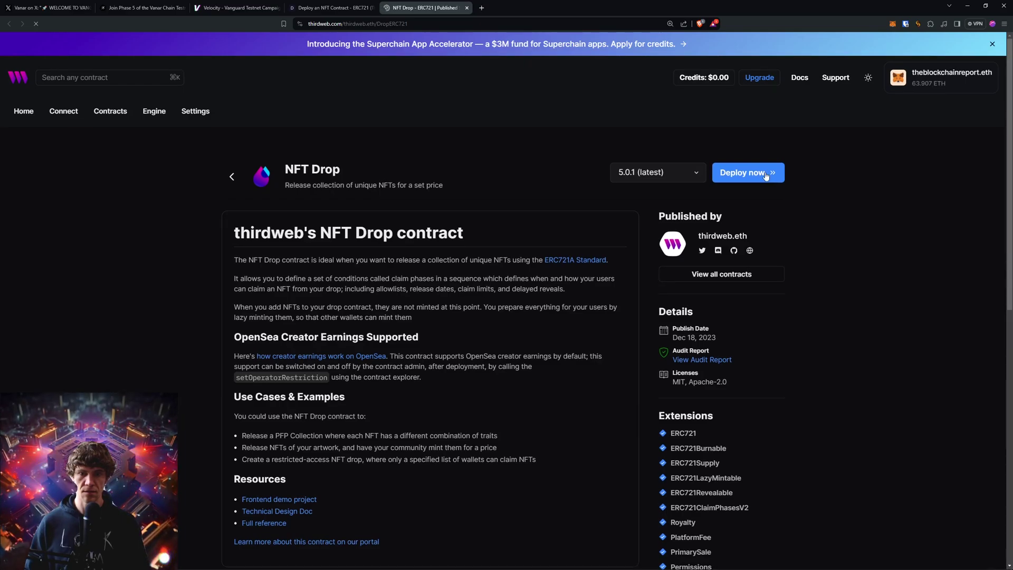
pyautogui.click(767, 176)
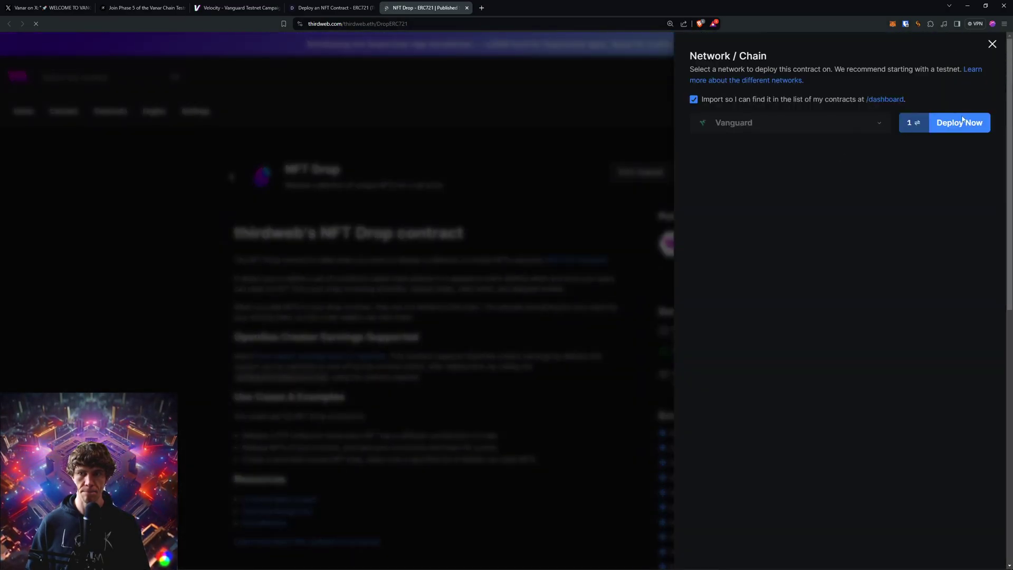
pyautogui.click(954, 125)
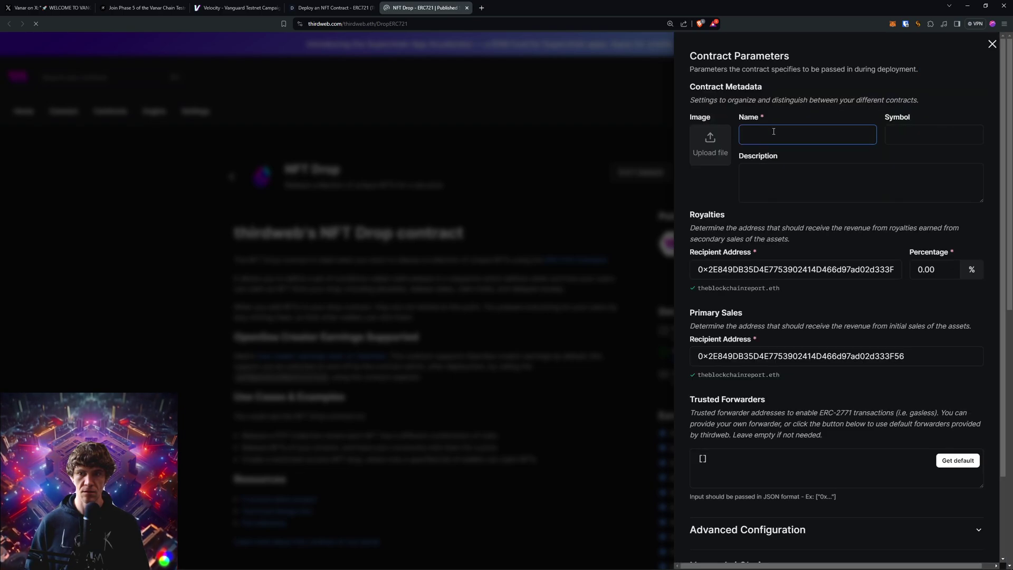
# Fill in the contract metadata with the name The Blockchain Report, symbol BCR and description "Vanar testnet".
pyautogui.click(774, 131)
pyautogui.click(815, 157)
pyautogui.click(944, 134)
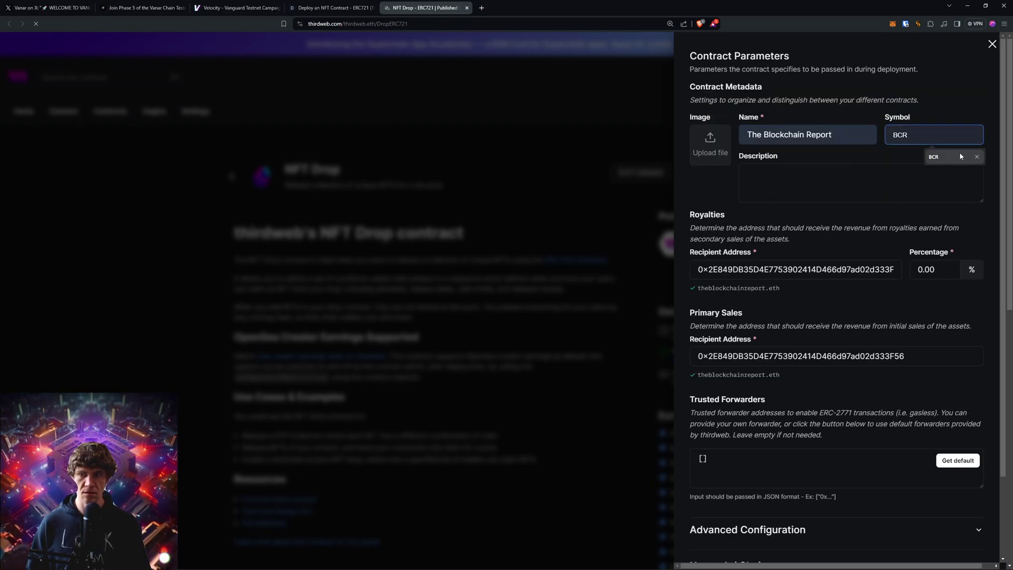
pyautogui.click(959, 157)
pyautogui.click(853, 174)
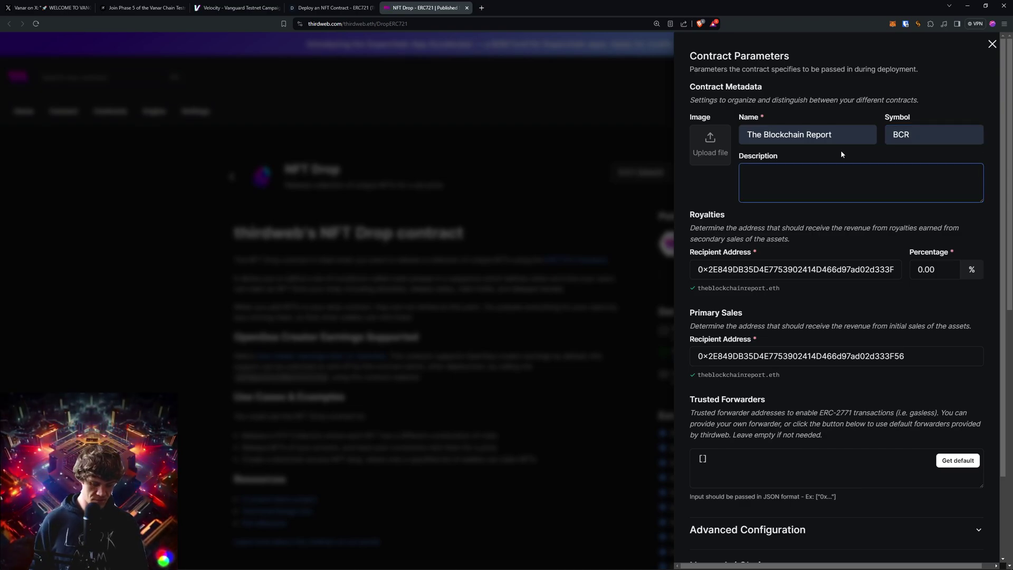
pyautogui.write('Vanar')
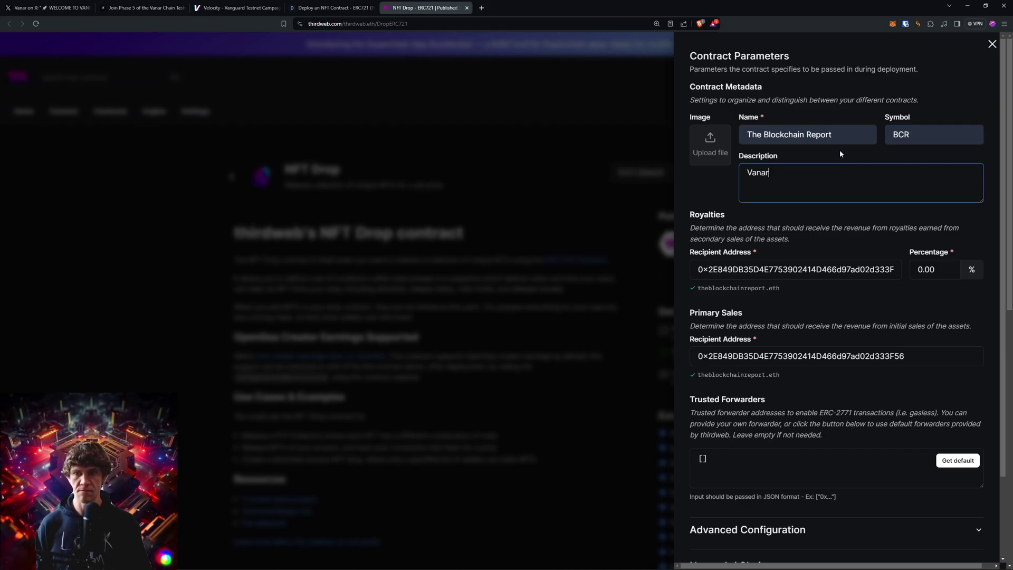
pyautogui.write(' testnet')
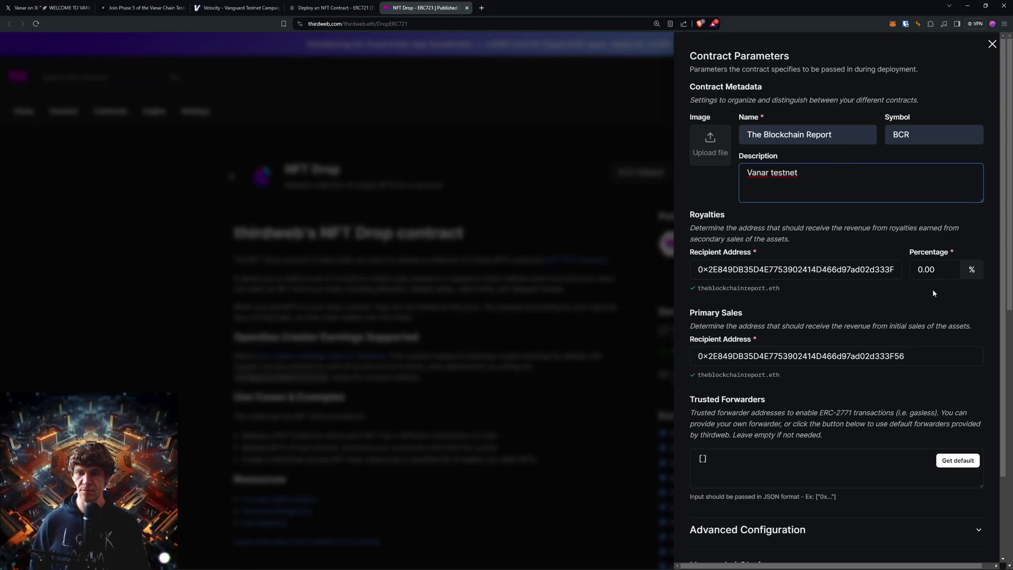
# Upload an image file as the NFT Drop contract's picture.
pyautogui.scroll(-2, 871, 383)
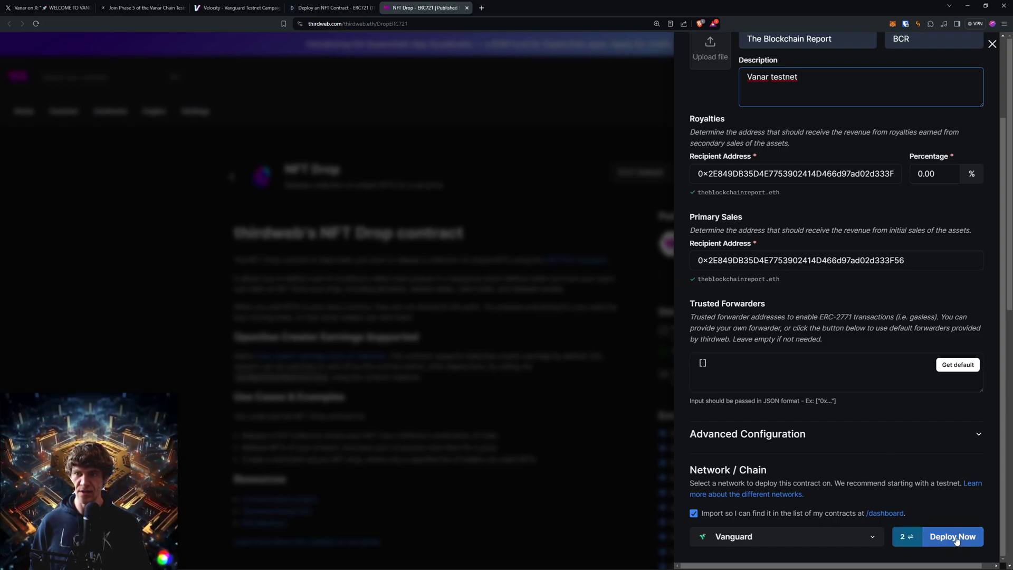
pyautogui.click(709, 56)
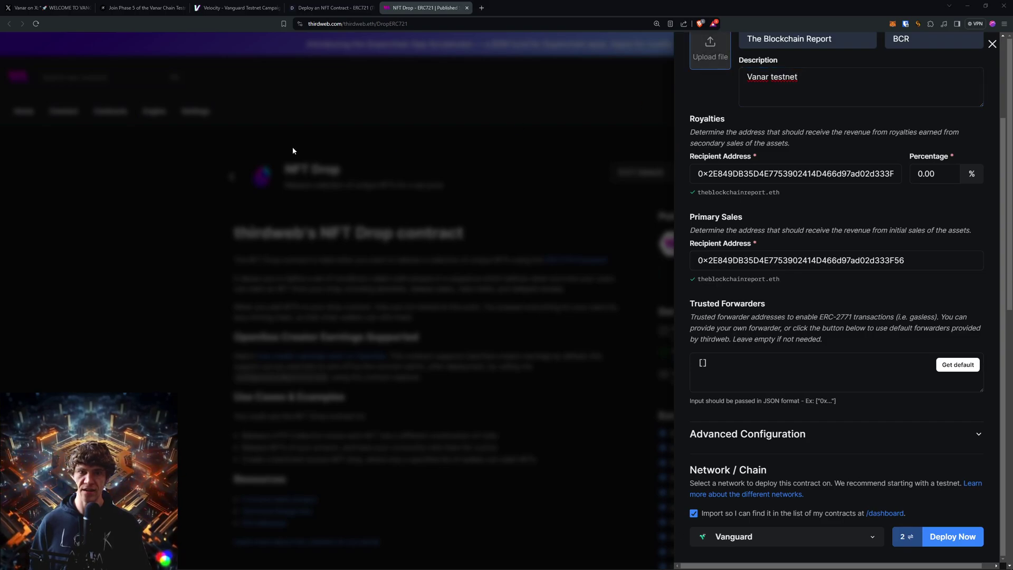
pyautogui.doubleClick(91, 59)
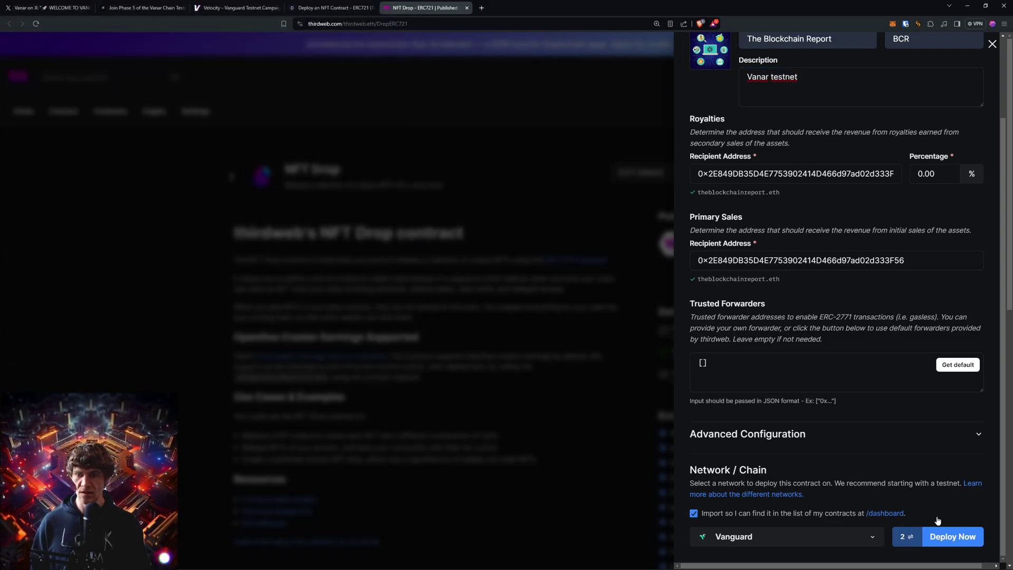
# Deploy the NFT Drop contract on Vanguard, approving its transaction and dashboard signature in MetaMask, and return to Galxe's Phase 5 campaign.
pyautogui.click(952, 541)
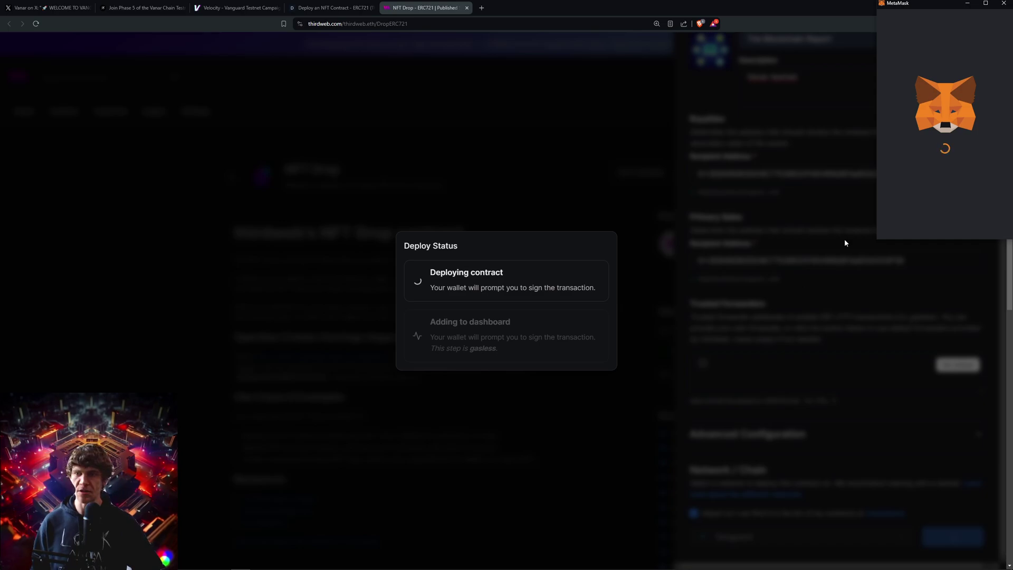
pyautogui.click(983, 235)
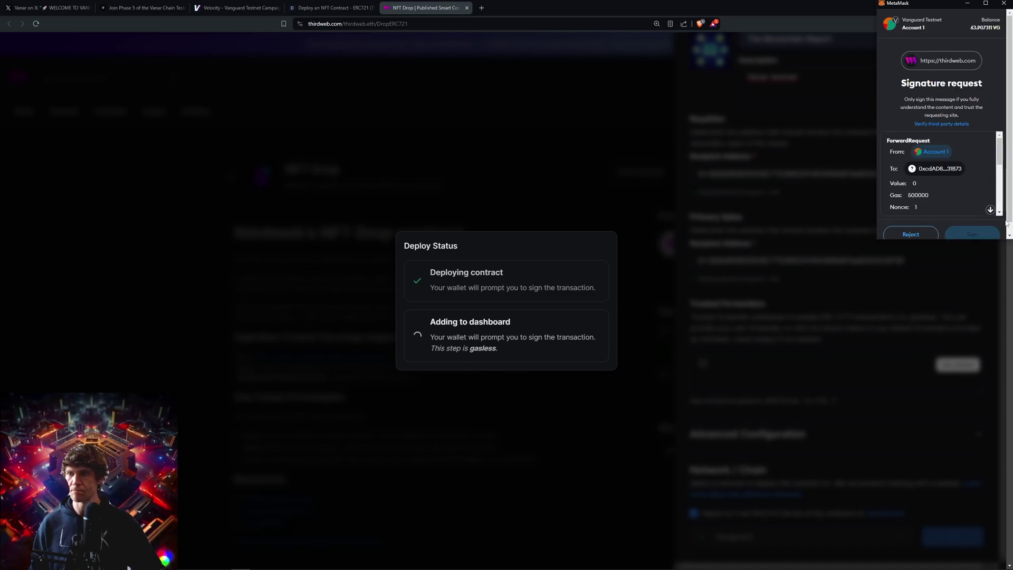
pyautogui.scroll(-5, 991, 211)
pyautogui.click(981, 235)
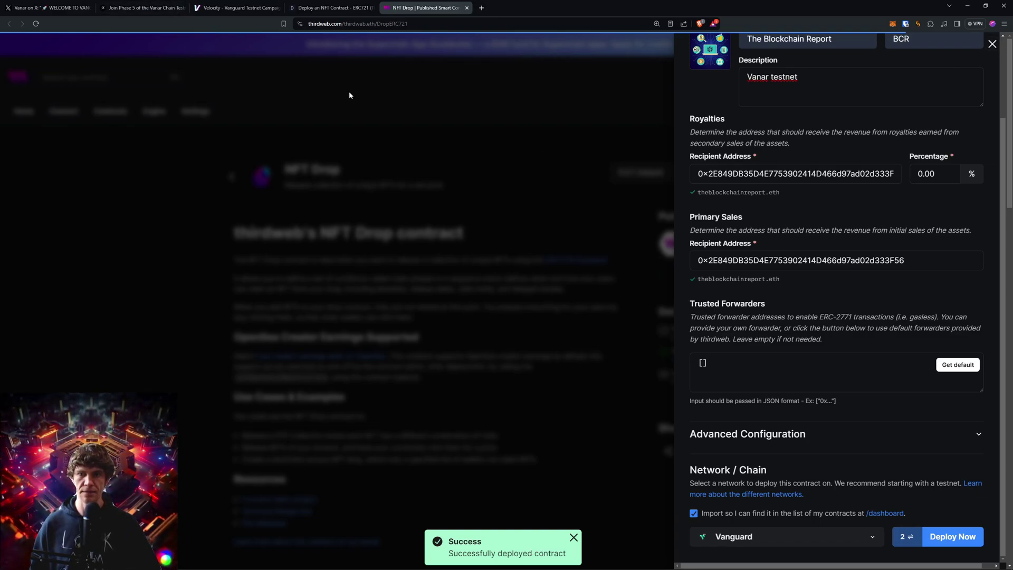
pyautogui.click(157, 8)
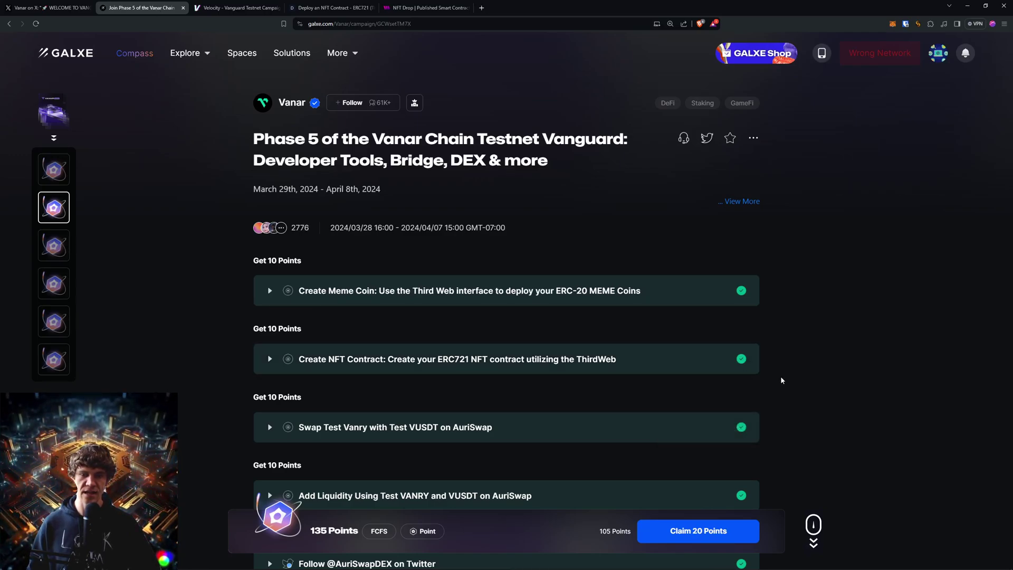
# Review the filled-in NFT Drop deployment form on thirdweb and close it.
pyautogui.click(401, 8)
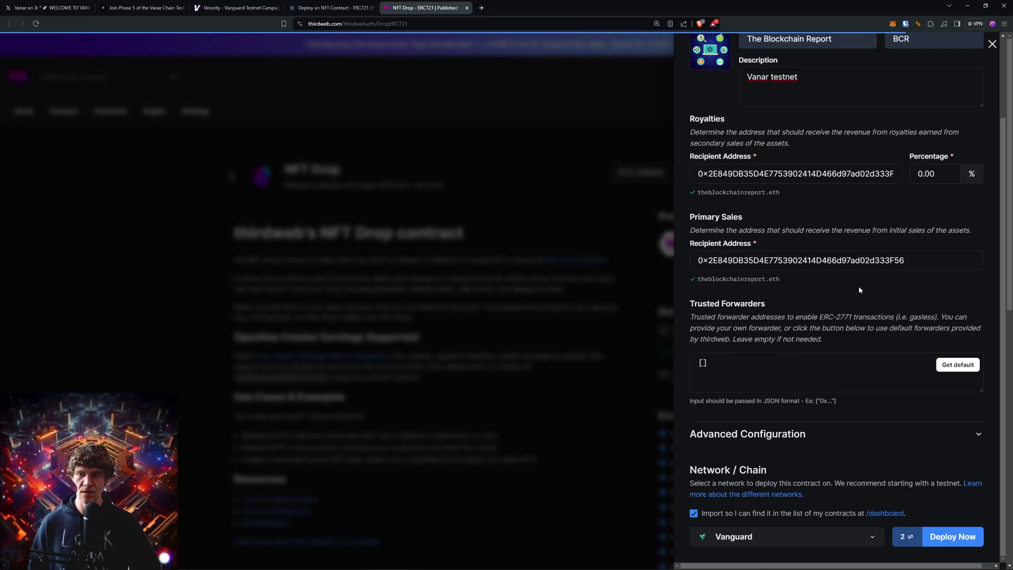
pyautogui.scroll(3, 856, 151)
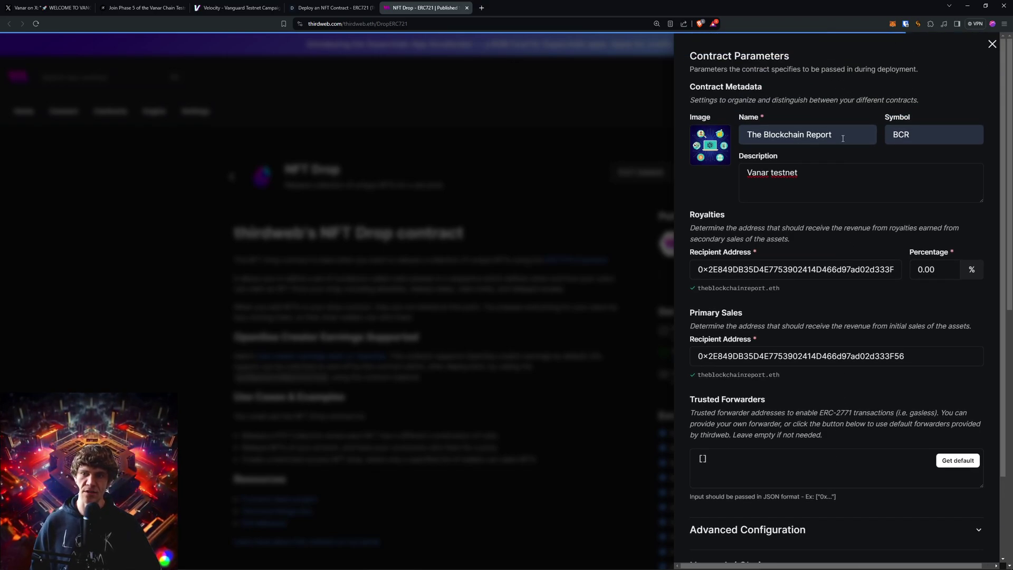
pyautogui.scroll(-3, 850, 195)
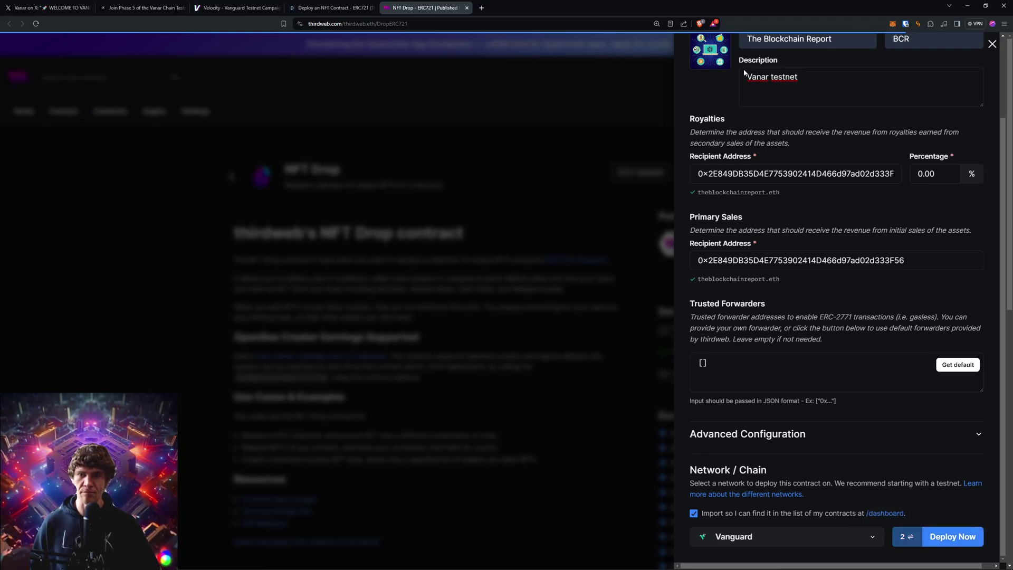
pyautogui.click(992, 44)
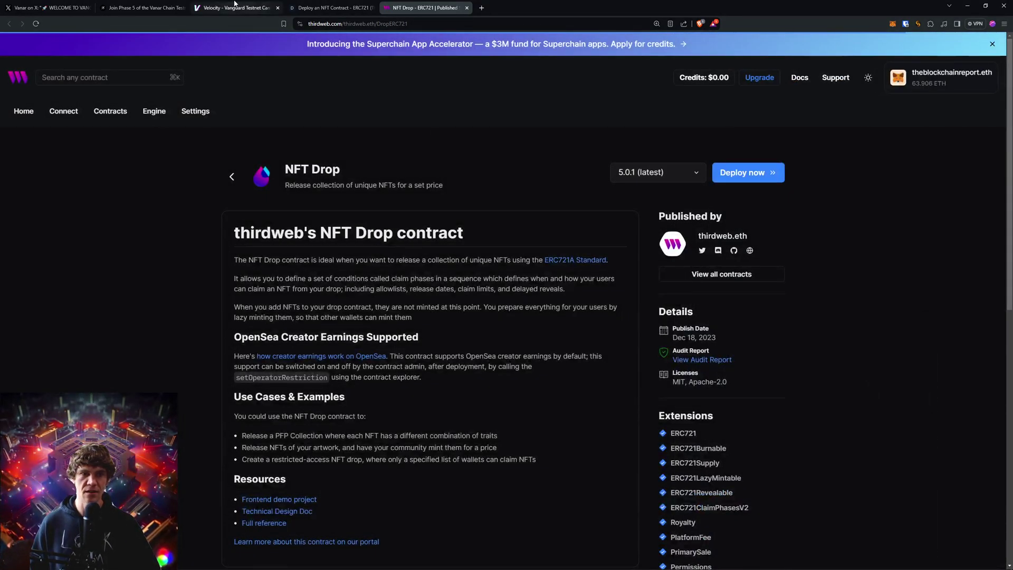
# Close the ERC721 deployment guide page and reload thirdweb's NFT Drop page.
pyautogui.click(235, 7)
pyautogui.click(293, 7)
pyautogui.click(372, 8)
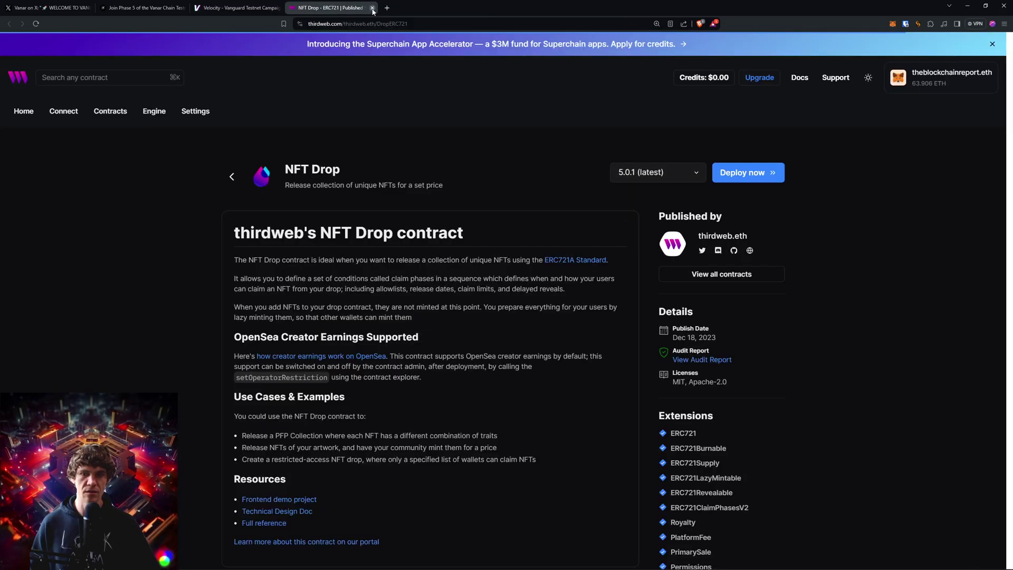
pyautogui.click(372, 7)
pyautogui.click(579, 240)
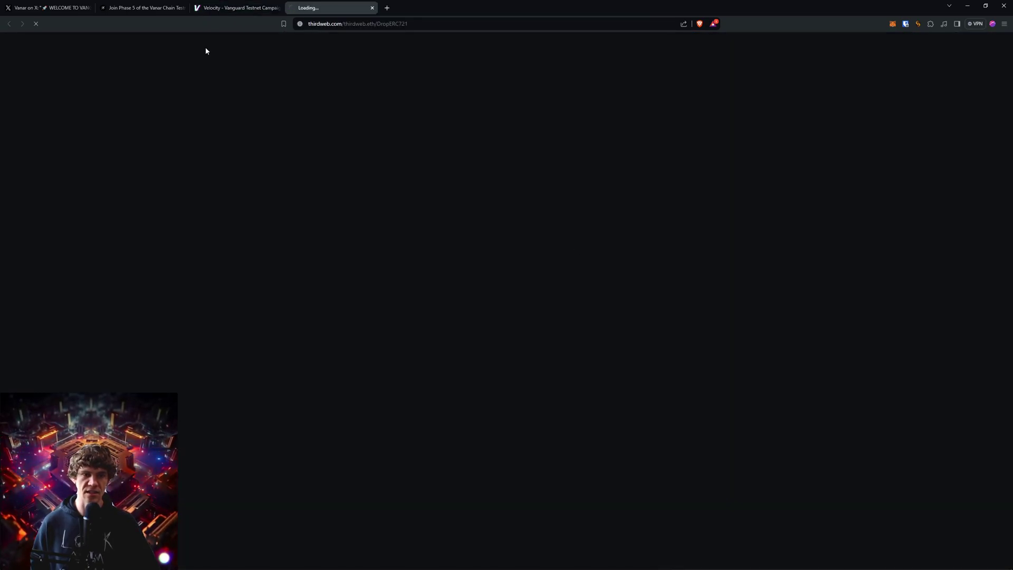
# Check the NFT Drop task on Velocity and look for the open quizzes in Galxe's Phase 5 campaign.
pyautogui.click(222, 6)
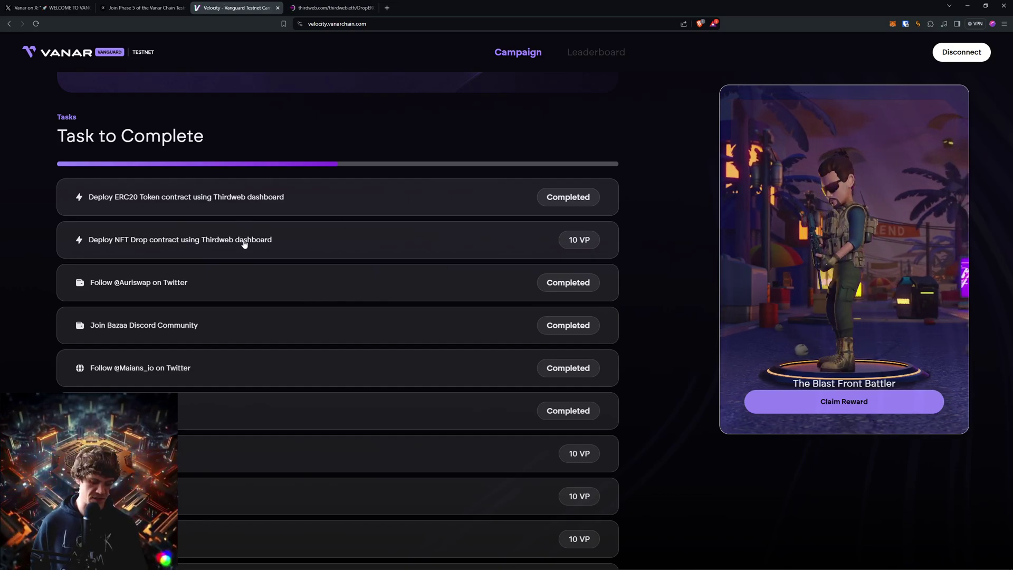
pyautogui.click(142, 8)
pyautogui.scroll(-15, 841, 324)
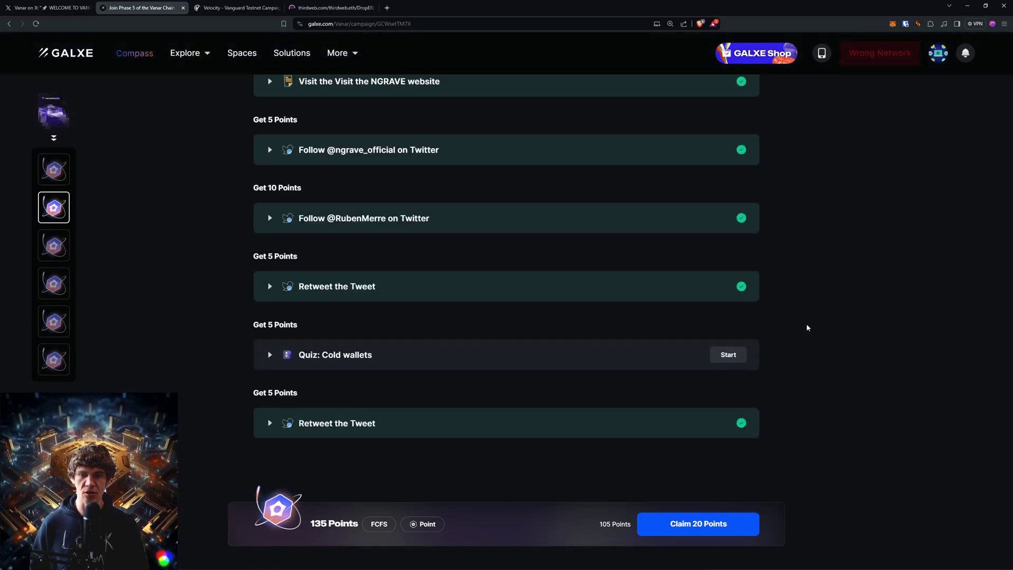
pyautogui.scroll(2, 806, 325)
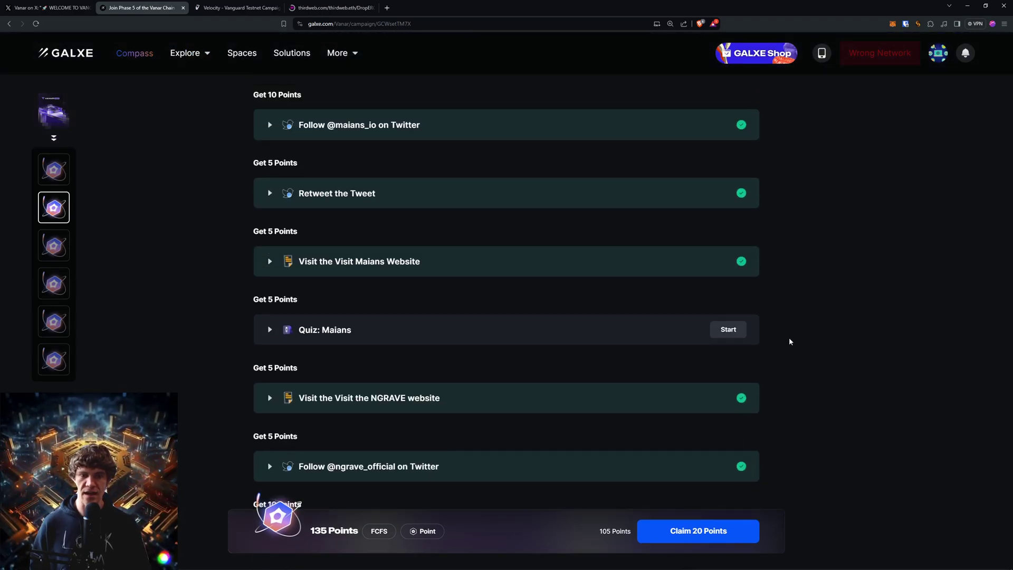
# Try the Maians quiz with answers A, B, C, B and C to questions 1 to 5, and submit it.
pyautogui.click(323, 330)
pyautogui.click(741, 327)
pyautogui.scroll(-1, 807, 280)
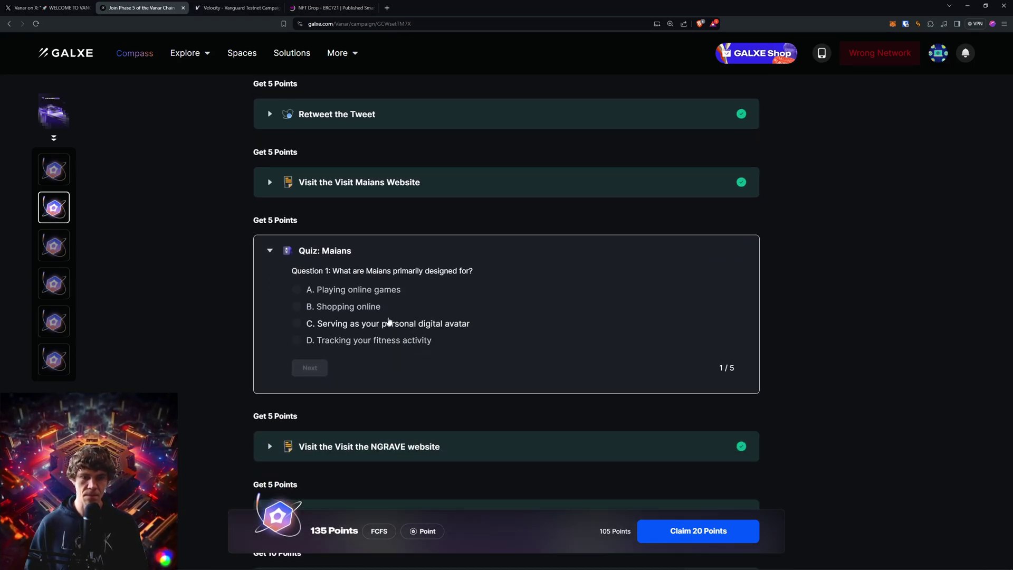
pyautogui.click(343, 323)
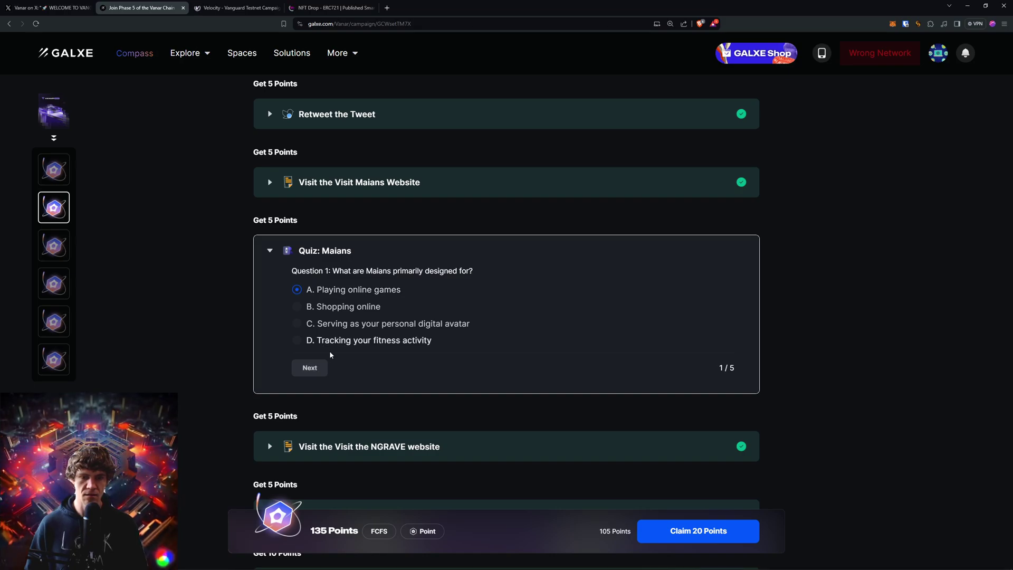
pyautogui.click(310, 368)
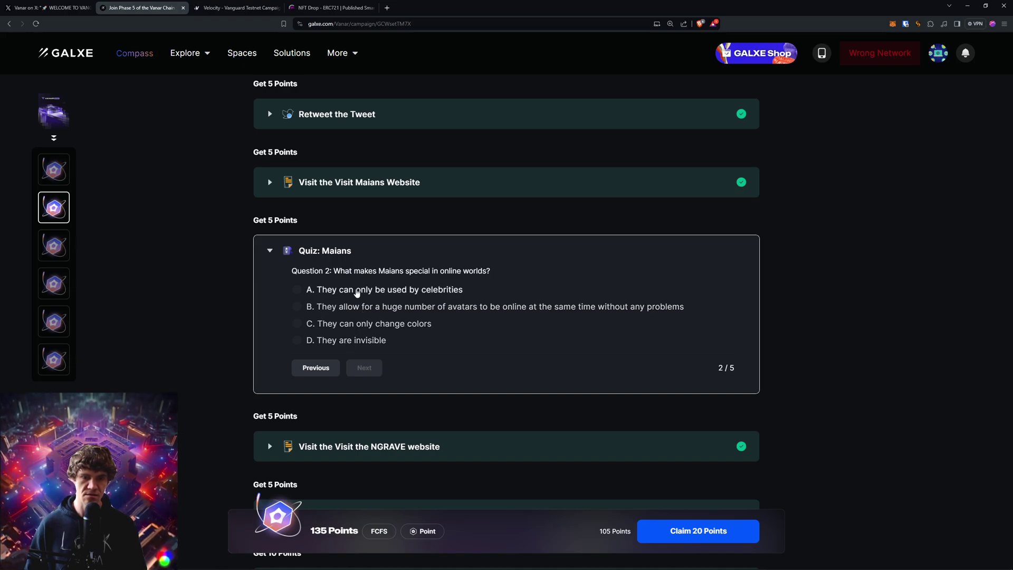
pyautogui.click(356, 309)
pyautogui.click(364, 368)
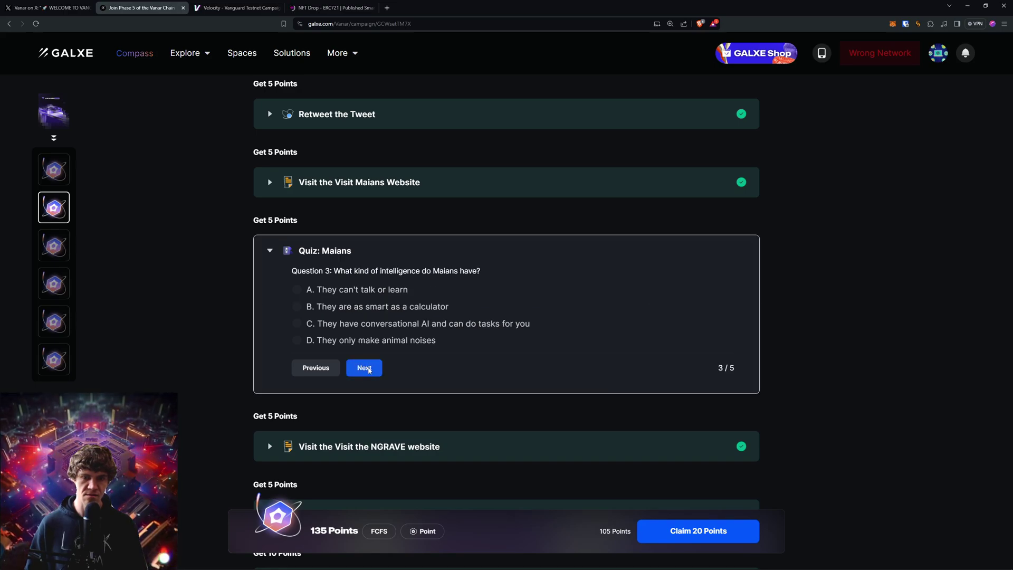
pyautogui.click(357, 325)
pyautogui.click(364, 368)
pyautogui.click(360, 307)
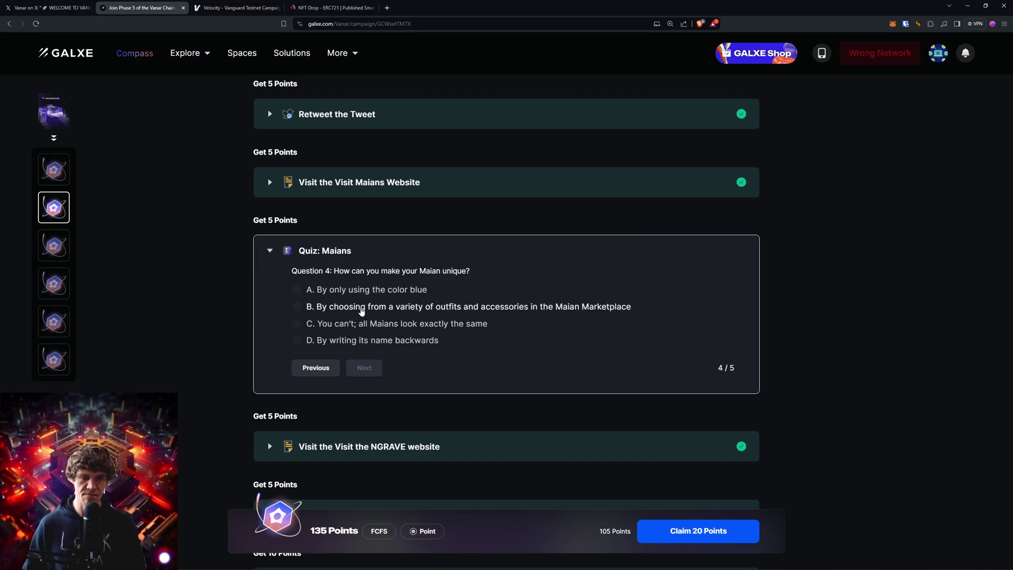
pyautogui.click(362, 376)
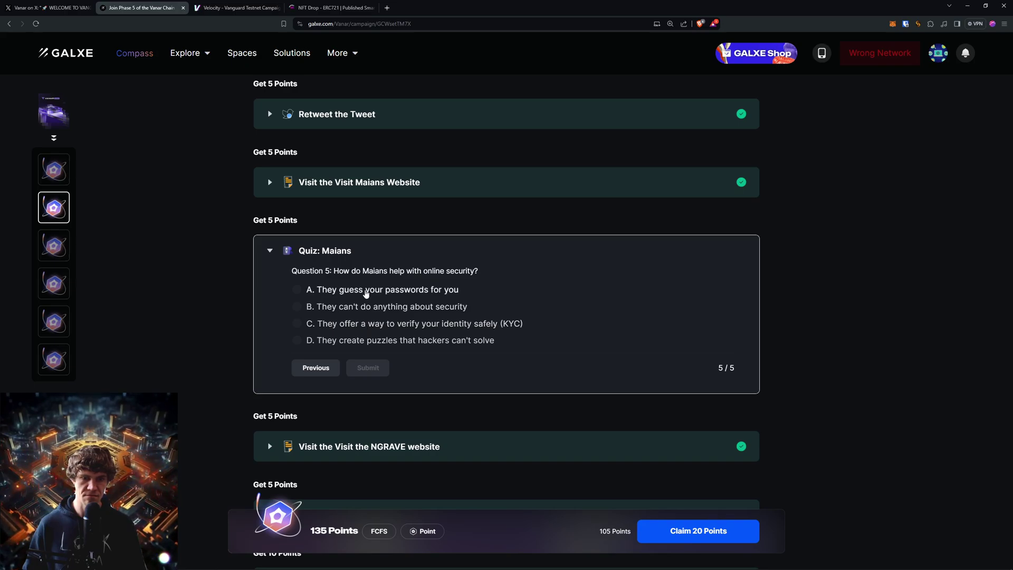
pyautogui.click(362, 326)
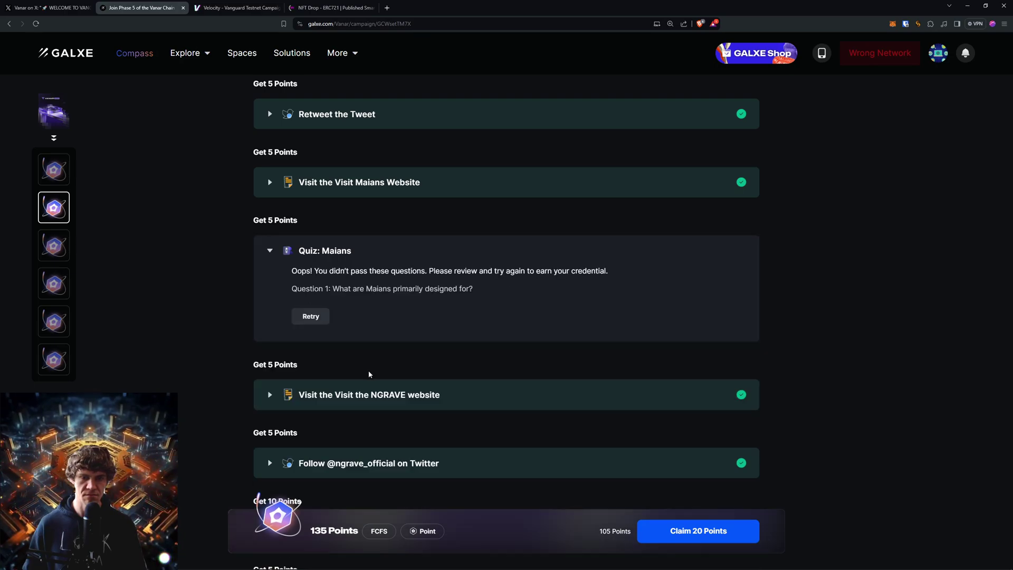
# Retake the Maians quiz with answers C, B, C, B and C to questions 1 to 5, and submit it.
pyautogui.click(311, 317)
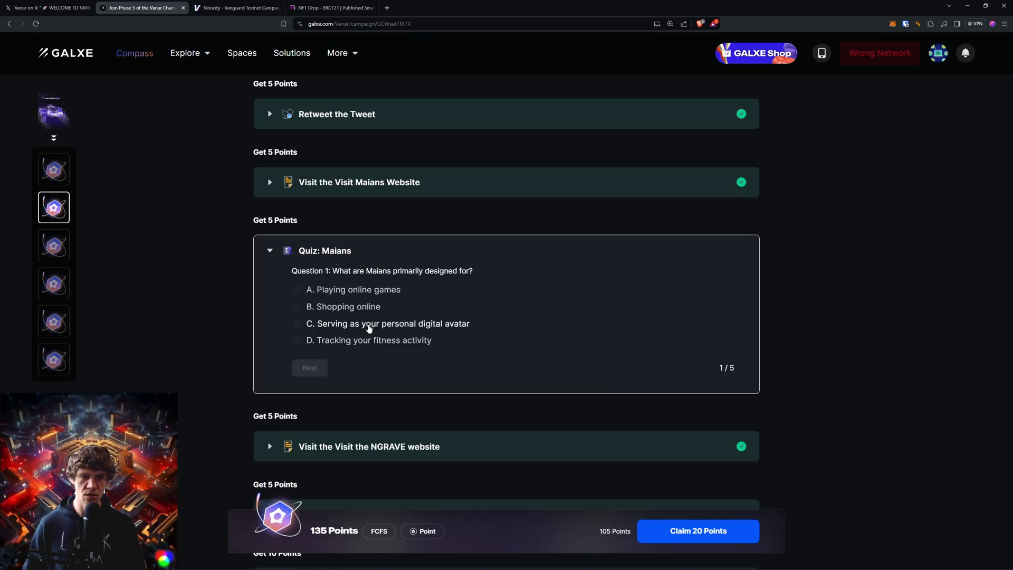
pyautogui.click(316, 369)
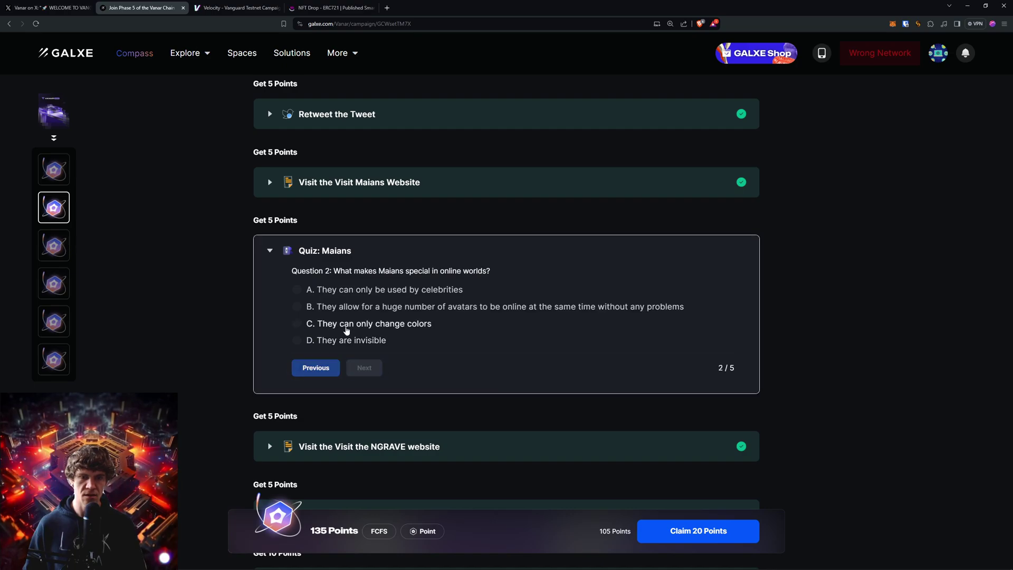
pyautogui.click(358, 366)
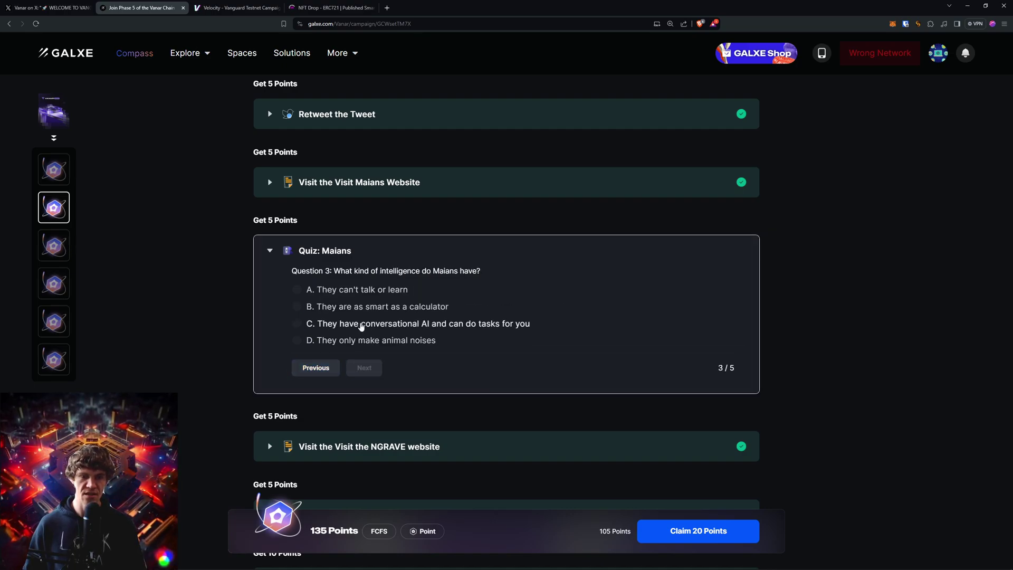
pyautogui.click(361, 324)
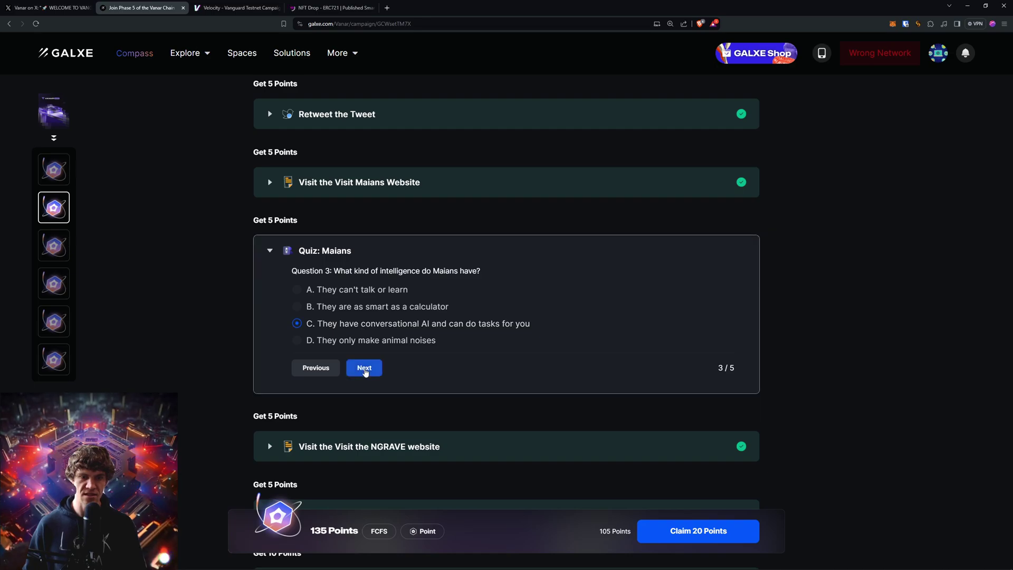
pyautogui.click(364, 368)
pyautogui.click(381, 308)
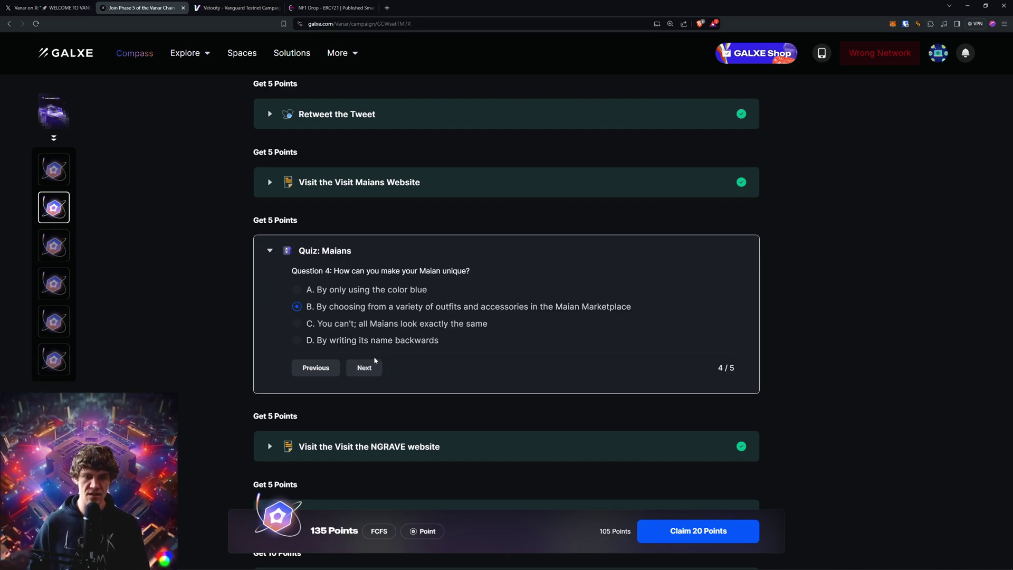
pyautogui.click(372, 366)
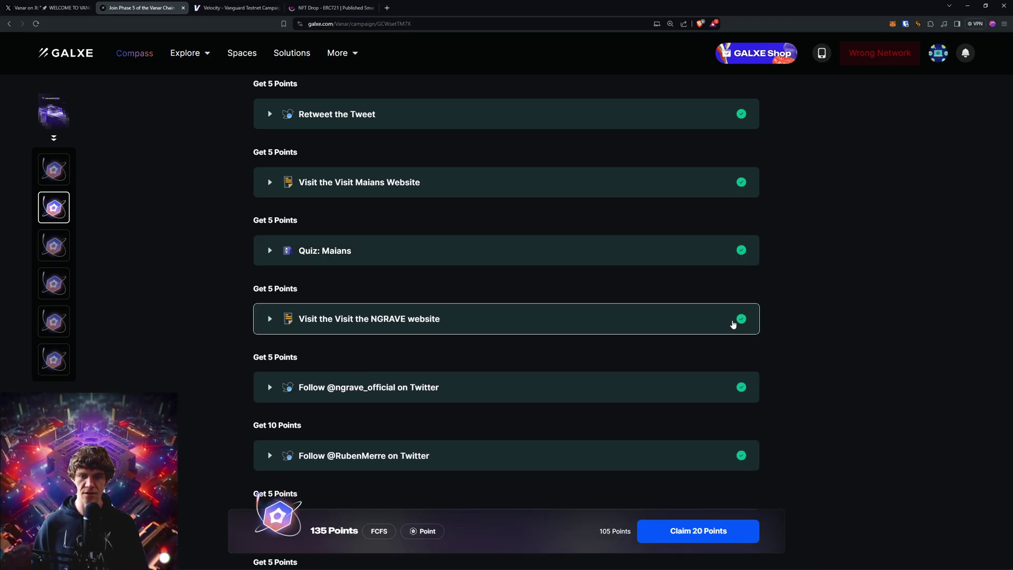
# Try the Cold wallets quiz, answering B to questions 1 and 4 and D to questions 3 and 5, and submit it.
pyautogui.scroll(-5, 479, 318)
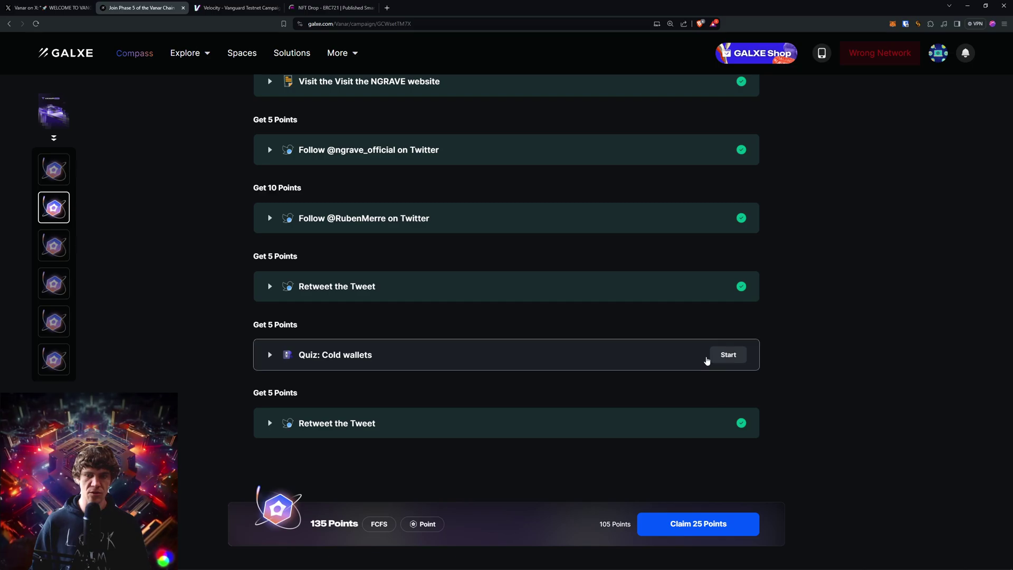
pyautogui.click(707, 360)
pyautogui.scroll(-2, 502, 357)
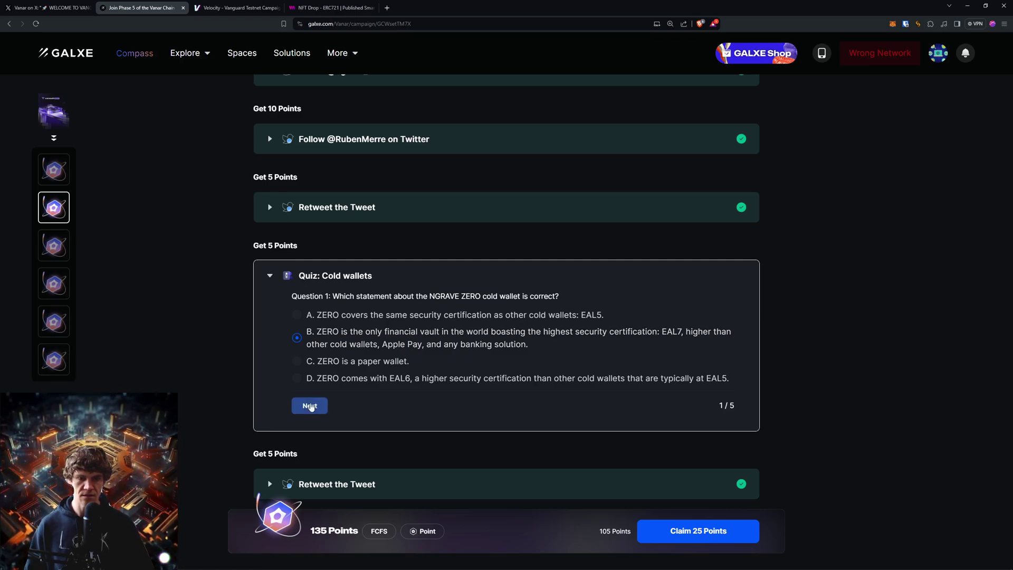
pyautogui.click(310, 406)
pyautogui.click(364, 393)
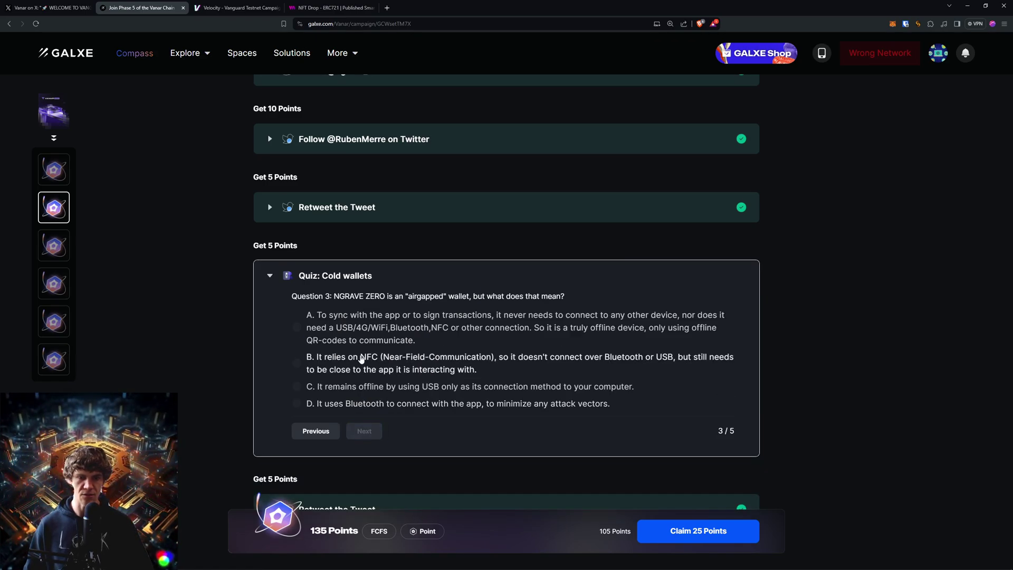
pyautogui.click(419, 403)
pyautogui.click(364, 431)
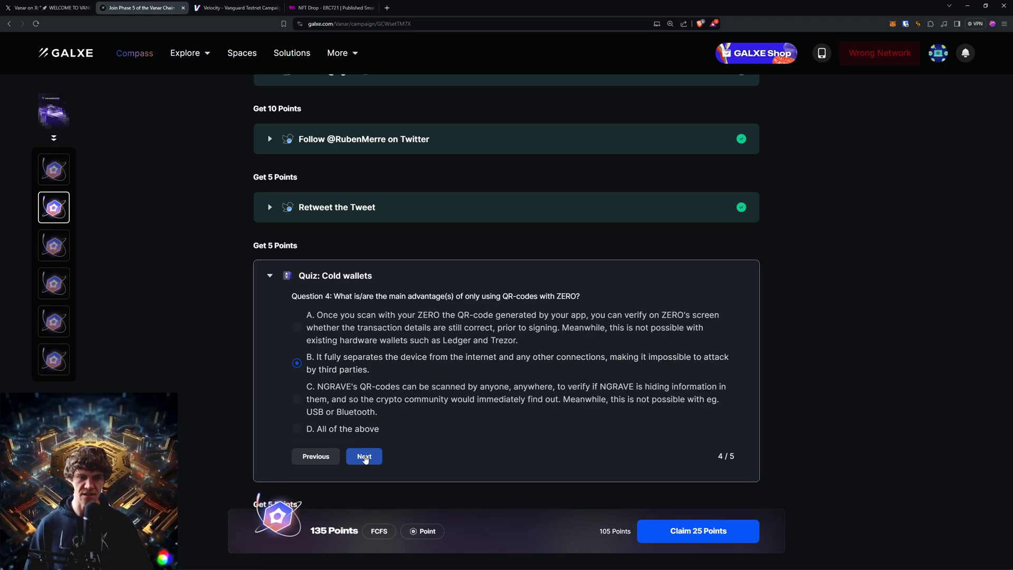
pyautogui.click(368, 431)
pyautogui.click(365, 456)
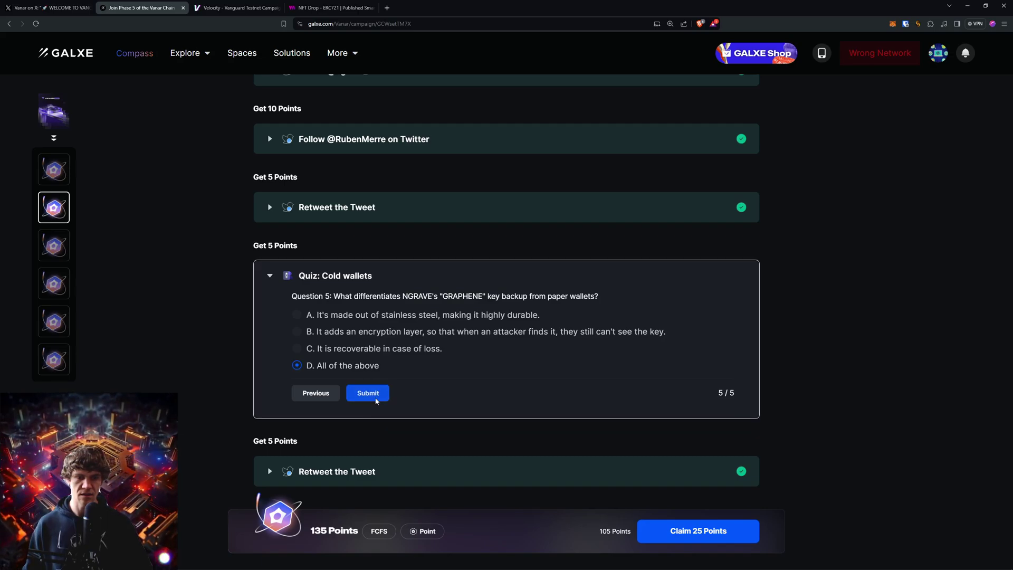
# Retake the Cold wallets quiz, answering B to question 1 and D to questions 2 to 5, and submit it.
pyautogui.click(307, 369)
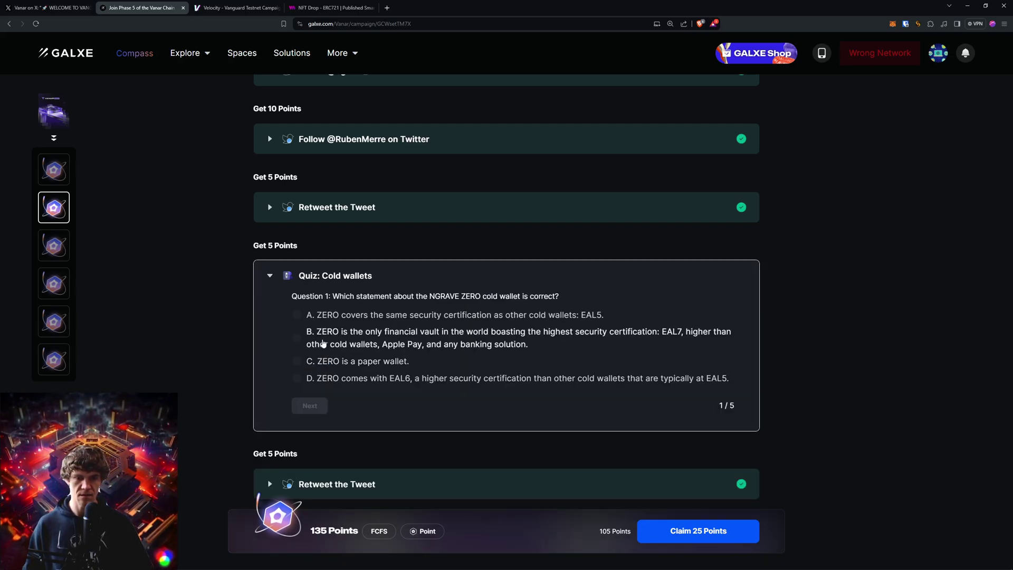
pyautogui.click(350, 338)
pyautogui.click(308, 411)
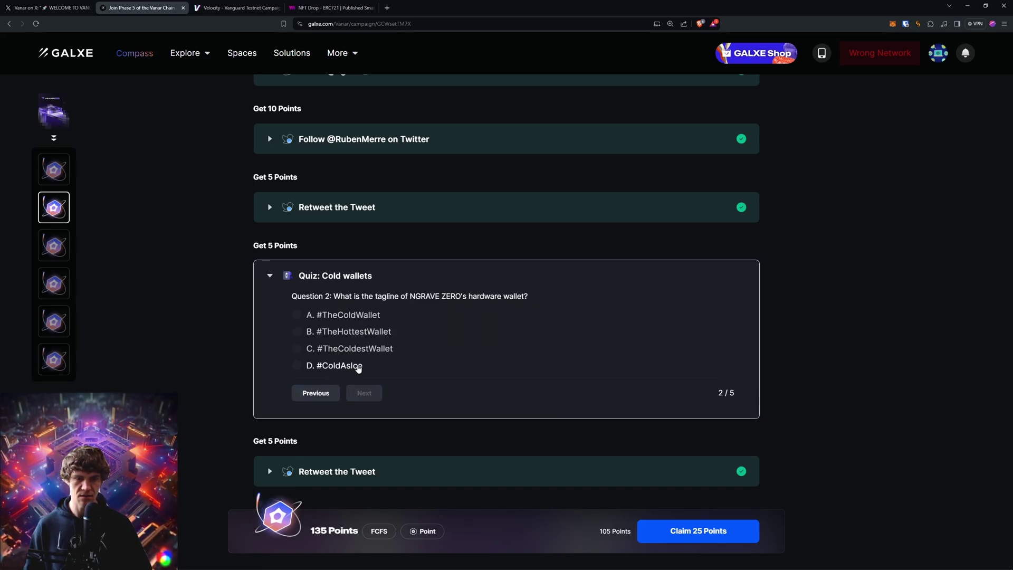
pyautogui.click(358, 367)
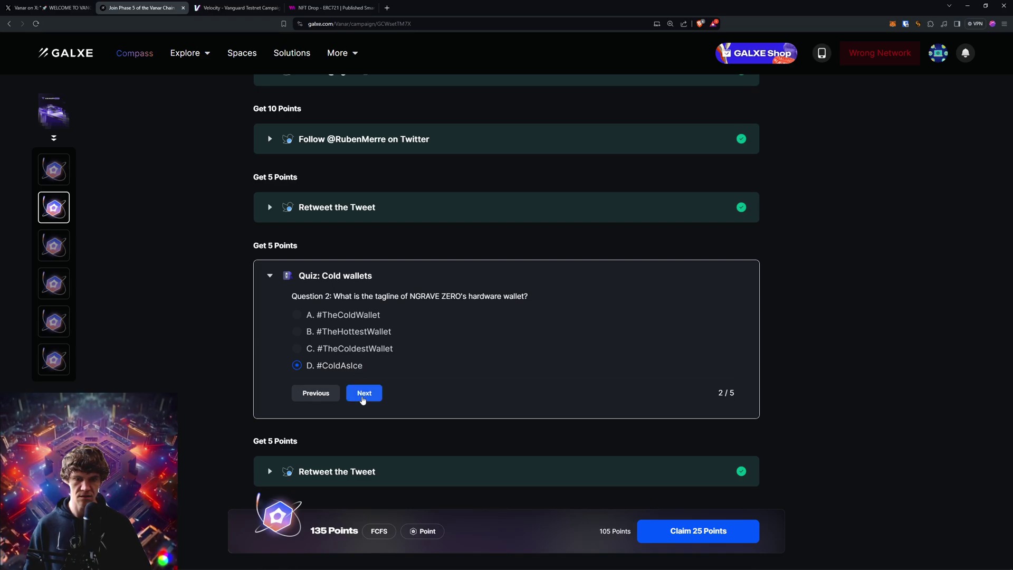
pyautogui.click(365, 393)
pyautogui.click(362, 404)
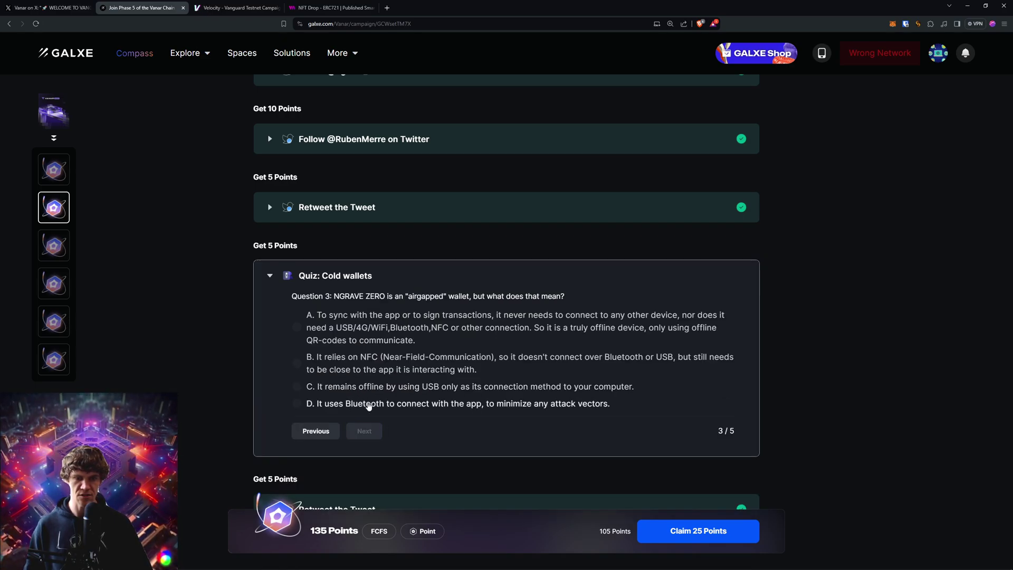
pyautogui.click(364, 431)
pyautogui.click(348, 427)
pyautogui.click(363, 454)
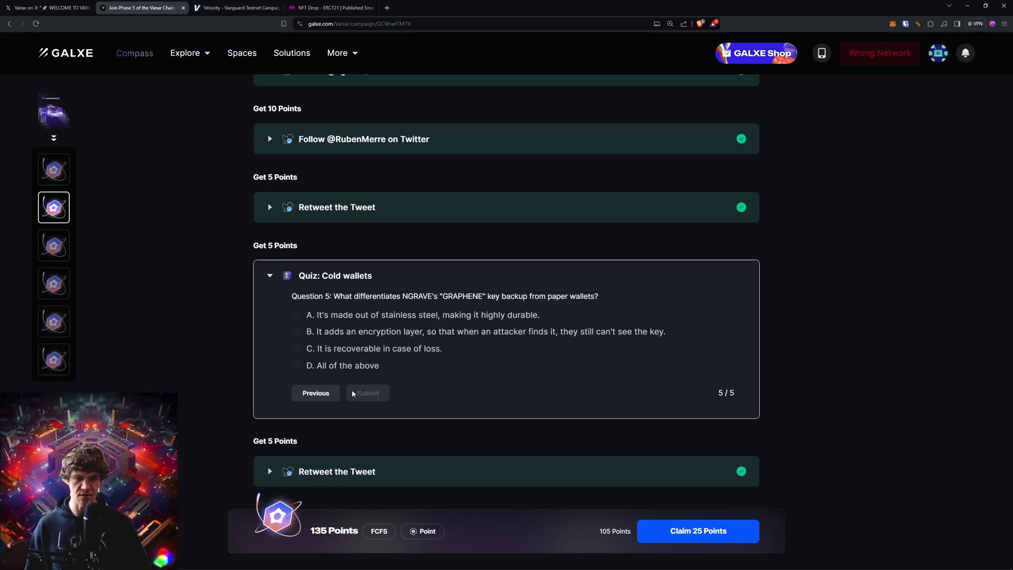
pyautogui.click(359, 367)
pyautogui.click(368, 393)
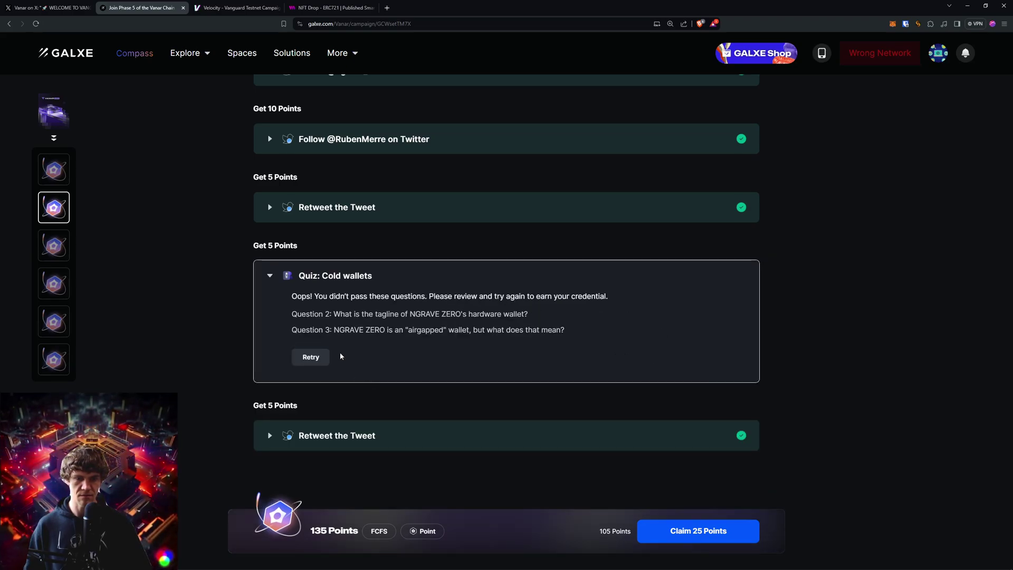
# Retake the Cold wallets quiz with answers B, C, C, D and D to questions 1 to 5, and submit it.
pyautogui.click(318, 358)
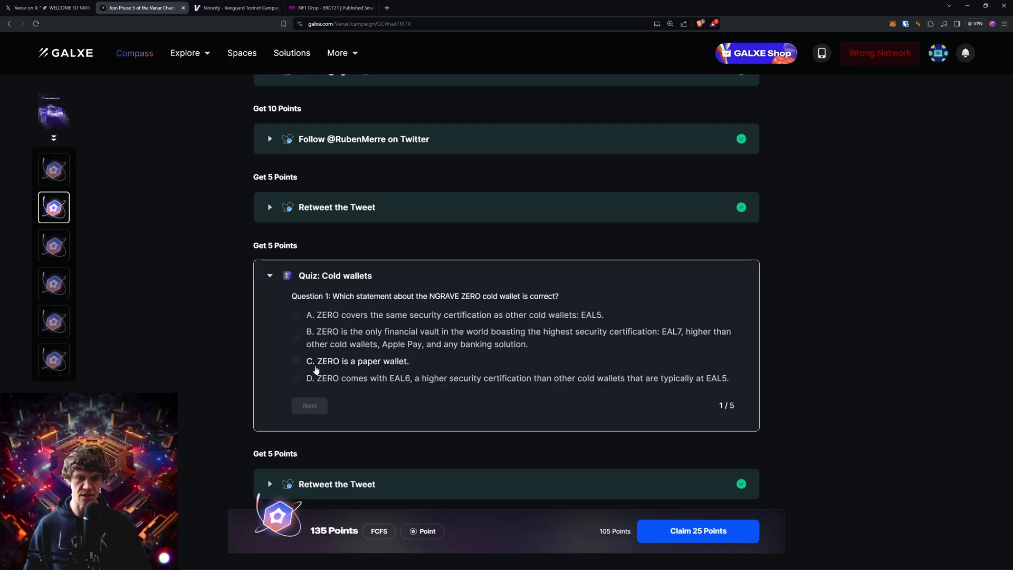
pyautogui.click(324, 333)
pyautogui.click(310, 406)
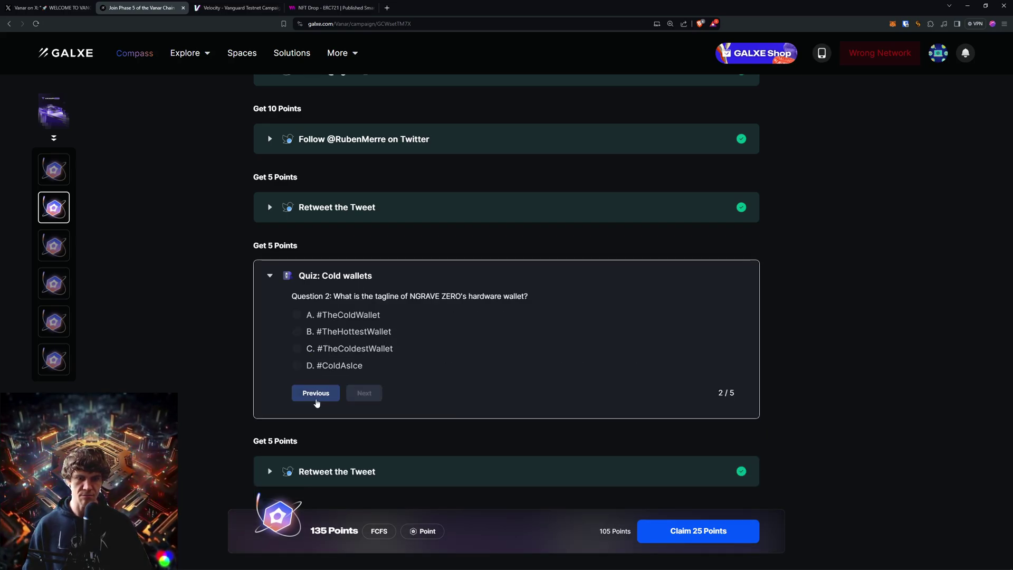
pyautogui.click(339, 353)
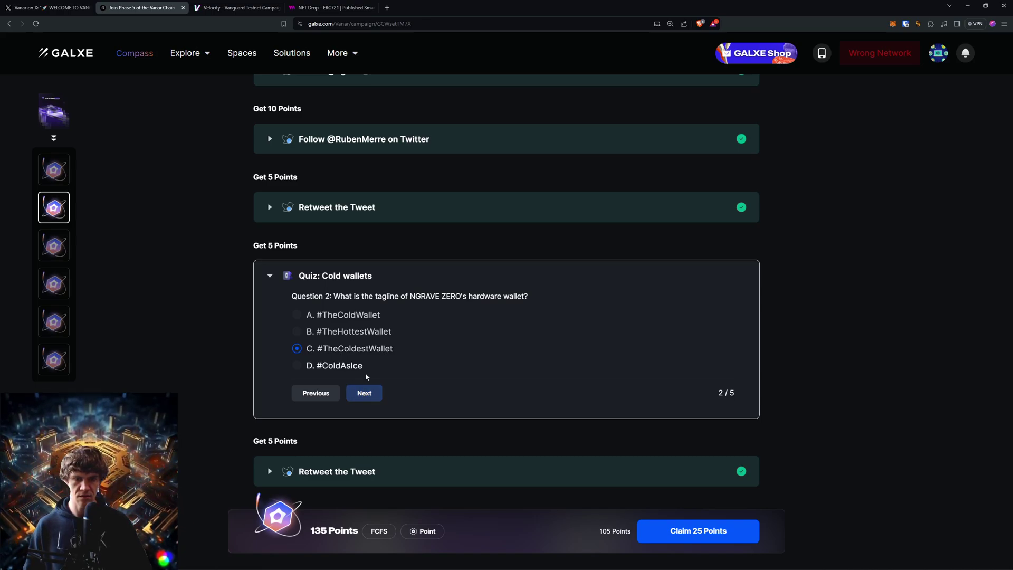
pyautogui.click(369, 395)
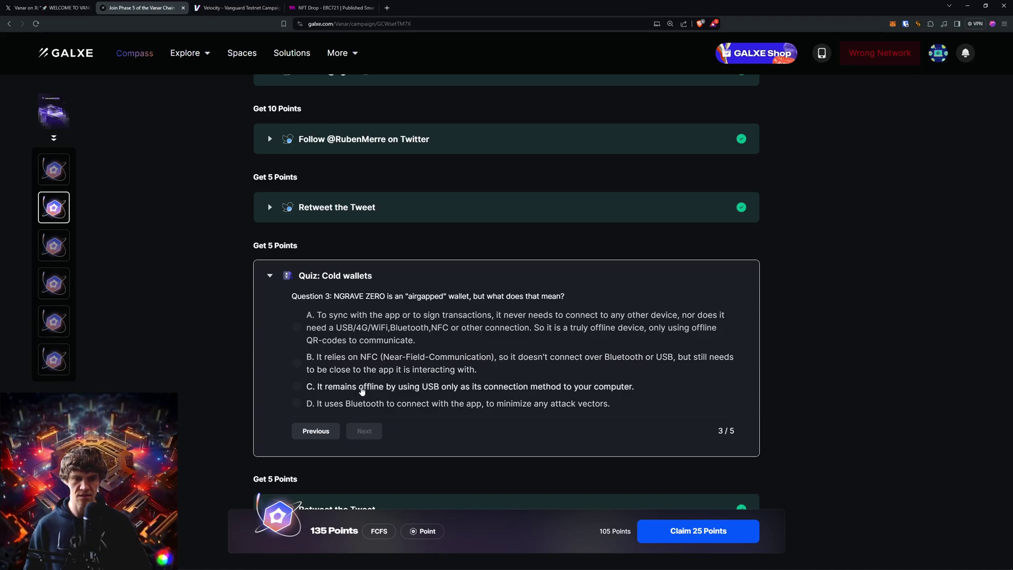
pyautogui.click(362, 390)
pyautogui.click(364, 432)
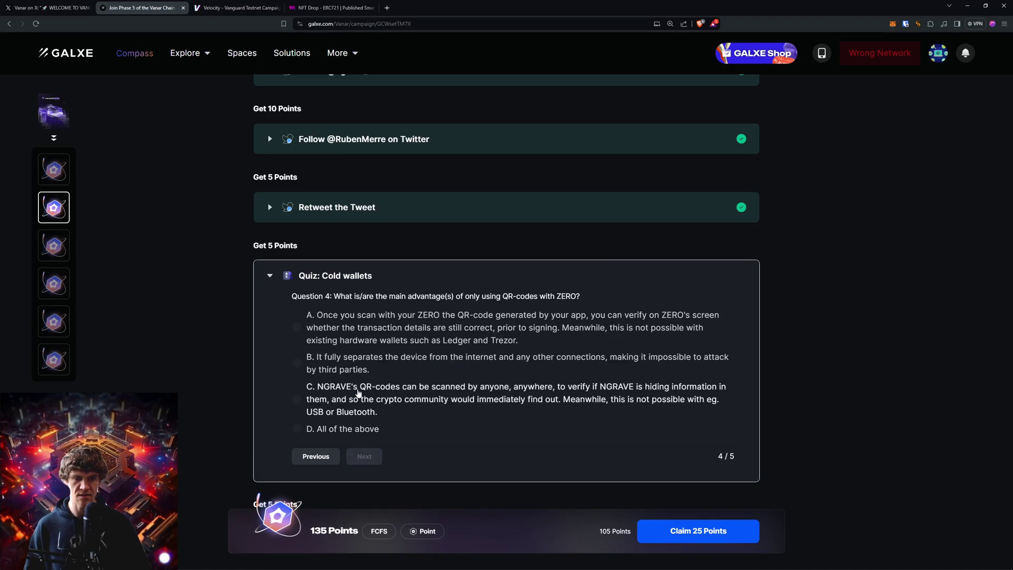
pyautogui.click(354, 429)
pyautogui.click(360, 456)
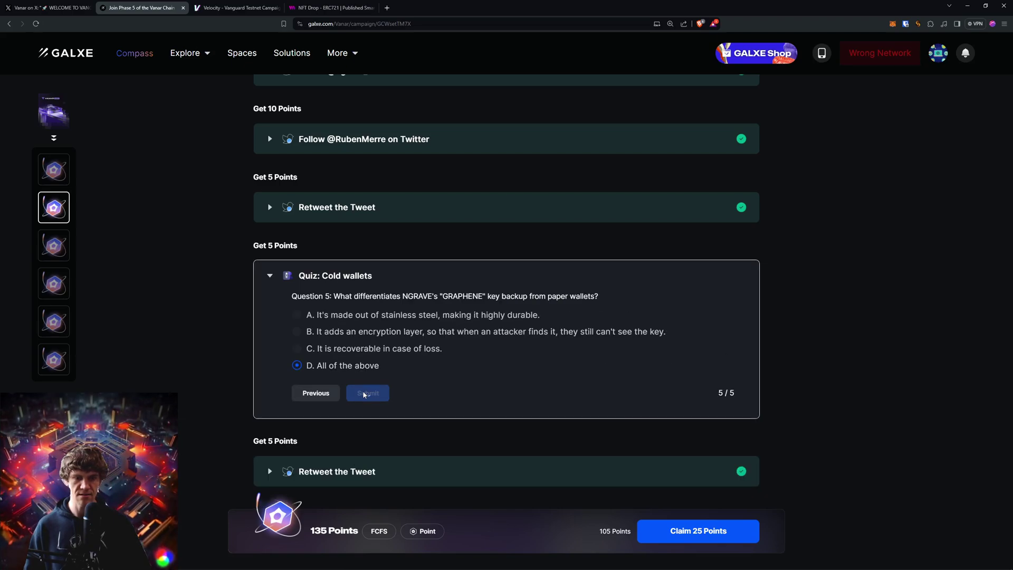
pyautogui.click(366, 392)
# Retake the Cold wallets quiz with answers B, C, A, D and D to questions 1 to 5, and submit it.
pyautogui.click(311, 343)
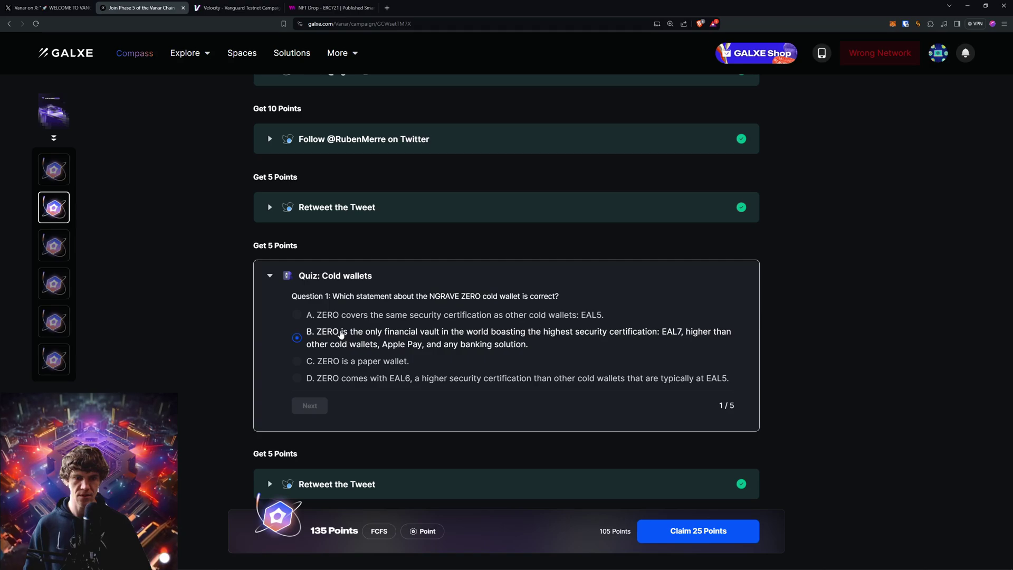
pyautogui.click(309, 406)
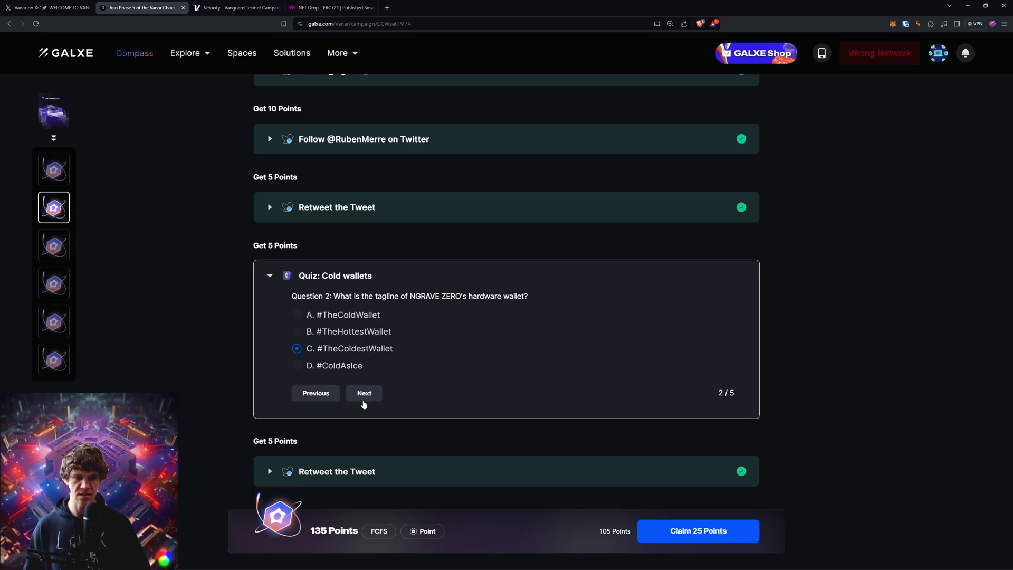
pyautogui.click(364, 404)
pyautogui.click(356, 340)
pyautogui.click(364, 431)
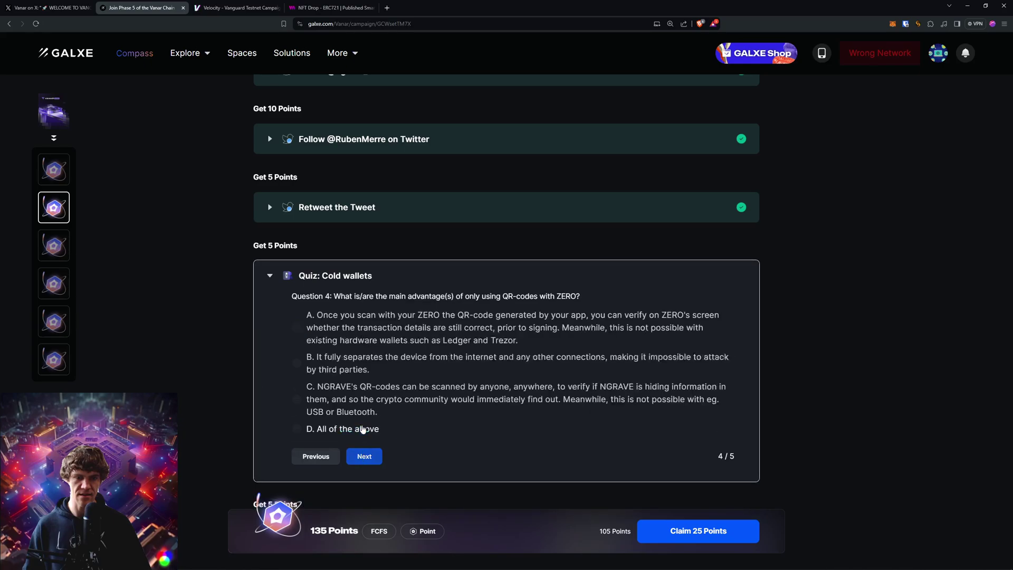
pyautogui.click(359, 455)
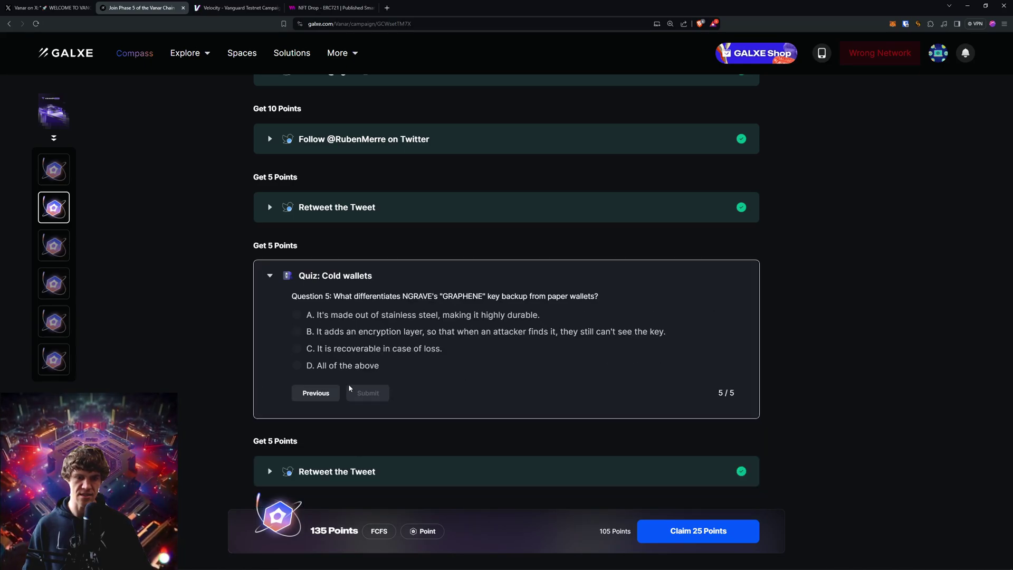
pyautogui.click(345, 366)
pyautogui.click(368, 393)
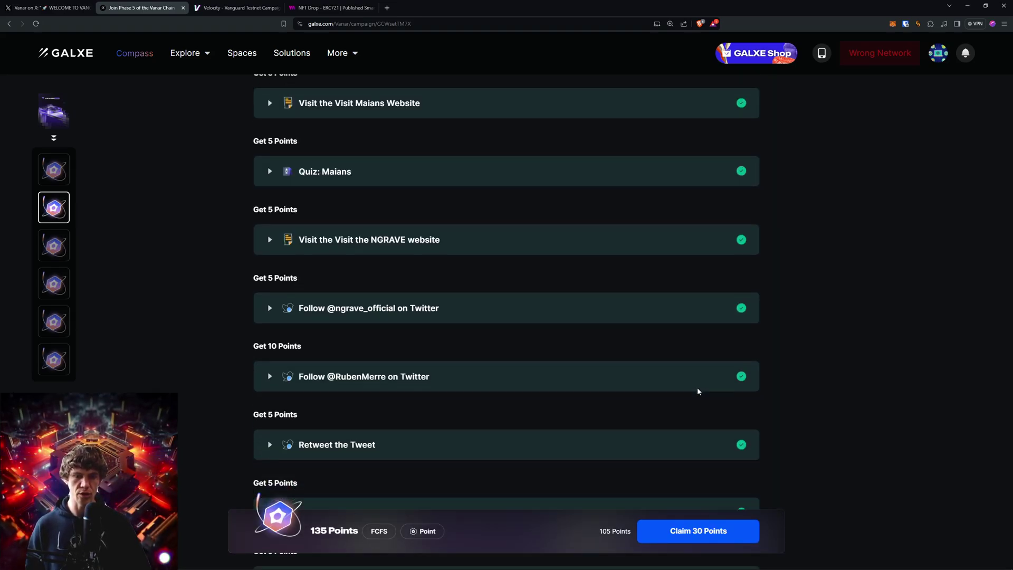
# Check the Phase 5 campaign tasks on Galxe and claim the 30 earned points.
pyautogui.scroll(15, 698, 391)
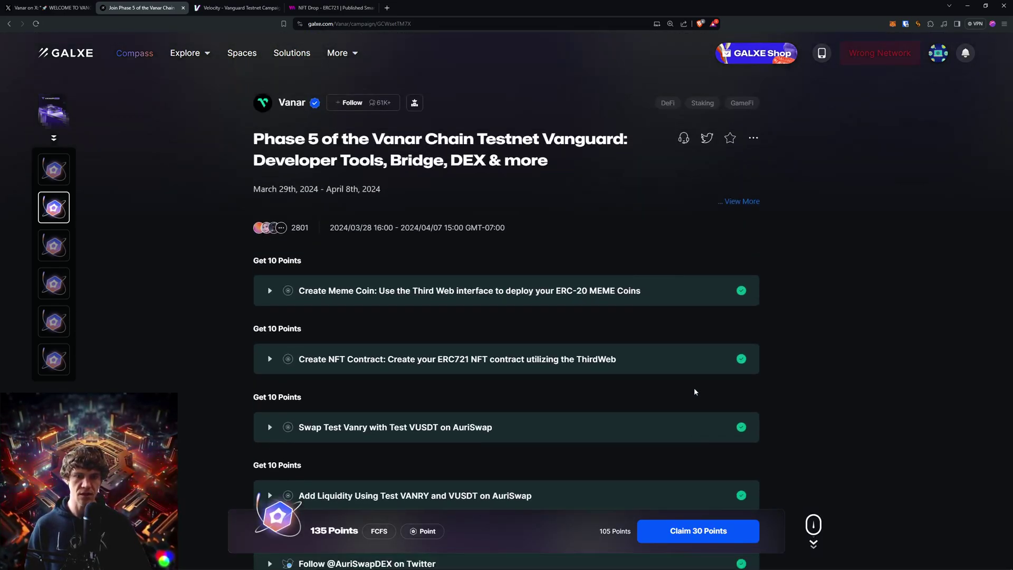
pyautogui.scroll(-5, 675, 371)
pyautogui.scroll(-15, 675, 370)
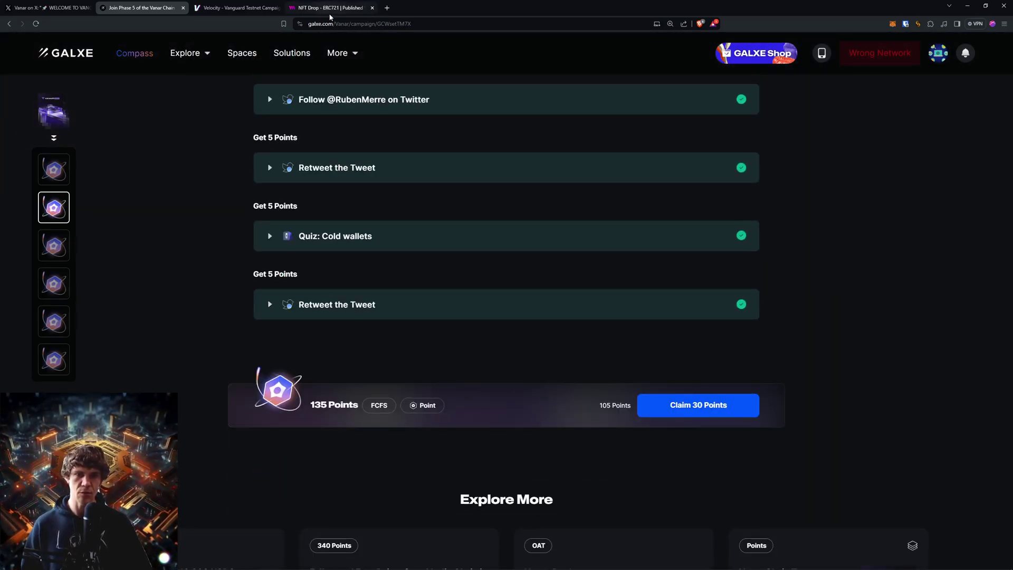
pyautogui.click(721, 410)
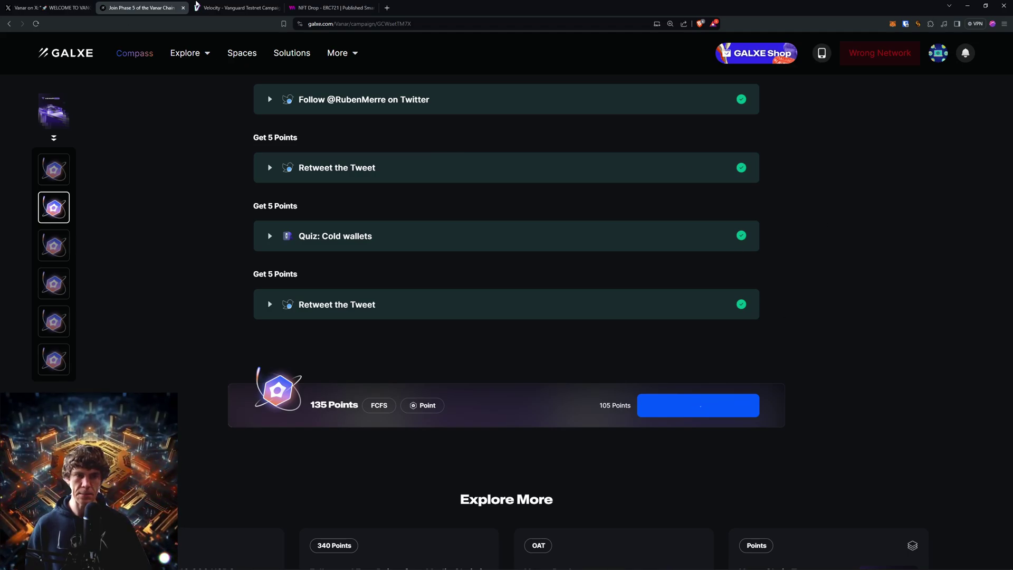
# Close the thirdweb NFT Drop page and return to the Galxe campaign.
pyautogui.click(298, 6)
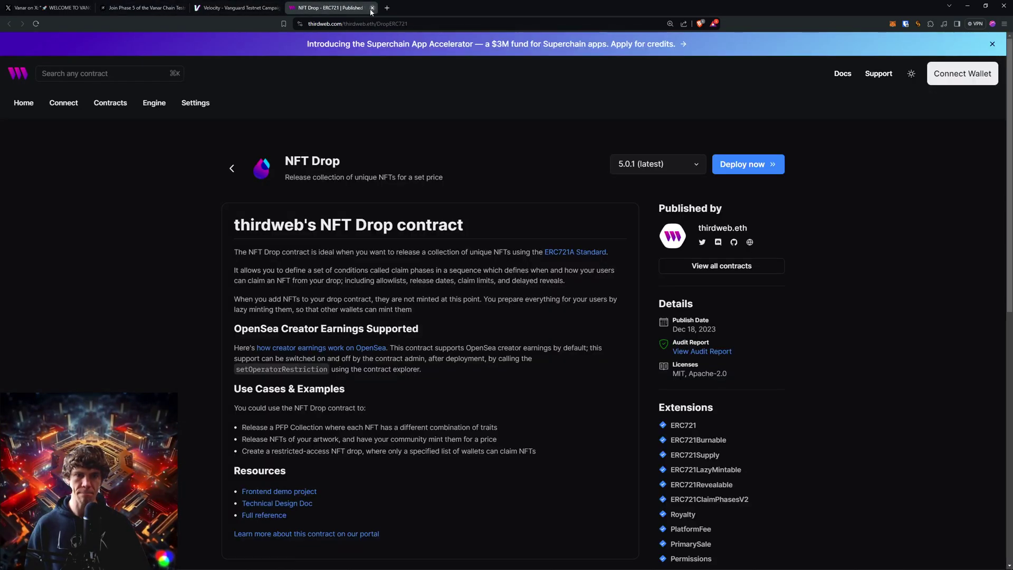
pyautogui.click(372, 8)
pyautogui.click(169, 6)
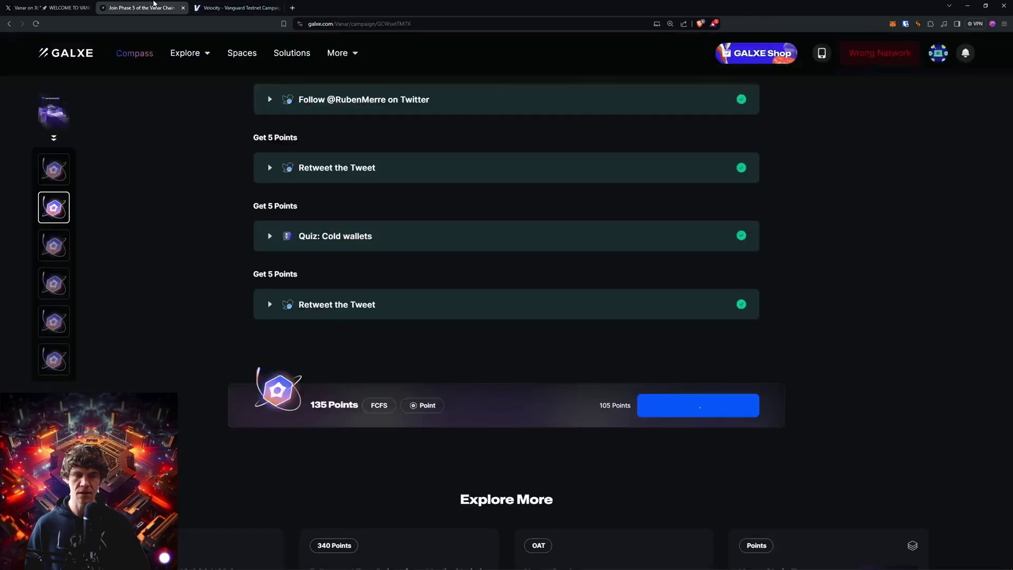
pyautogui.click(96, 151)
# Complete the tasks to follow NGRAVE and its CEO in the Velocity campaign's Phase 5 list.
pyautogui.click(231, 5)
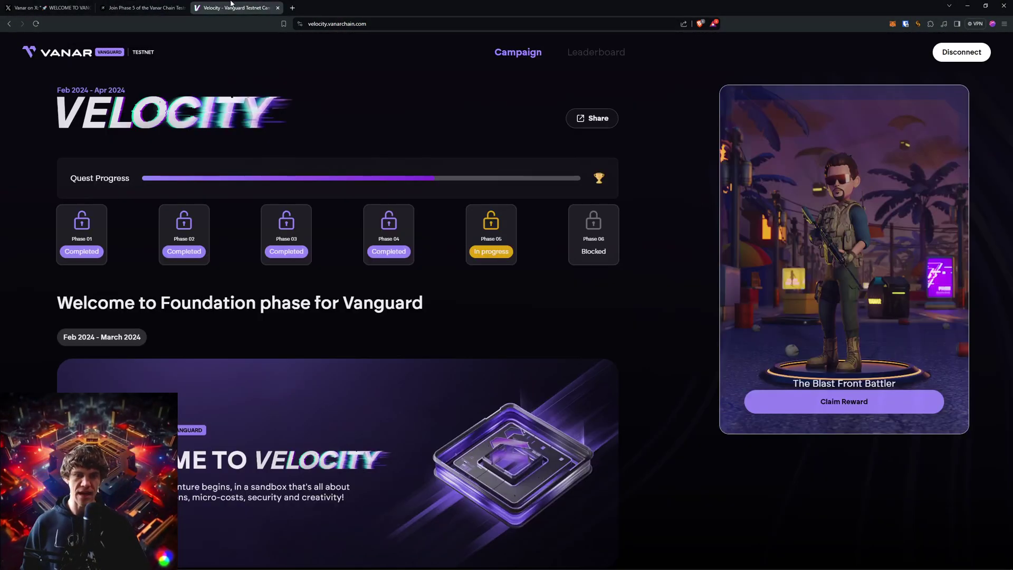
pyautogui.scroll(-10, 591, 352)
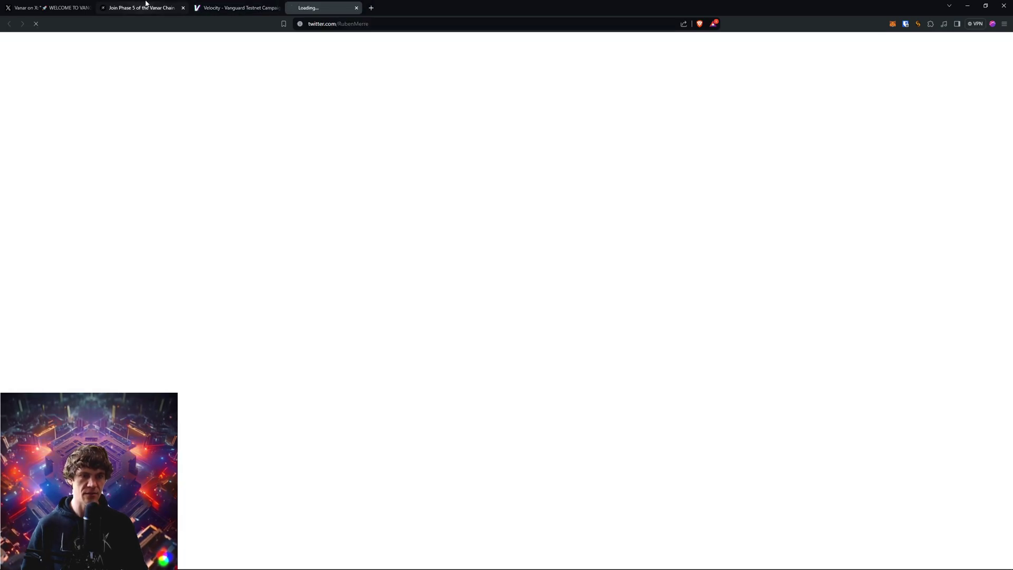
pyautogui.click(149, 8)
pyautogui.click(235, 7)
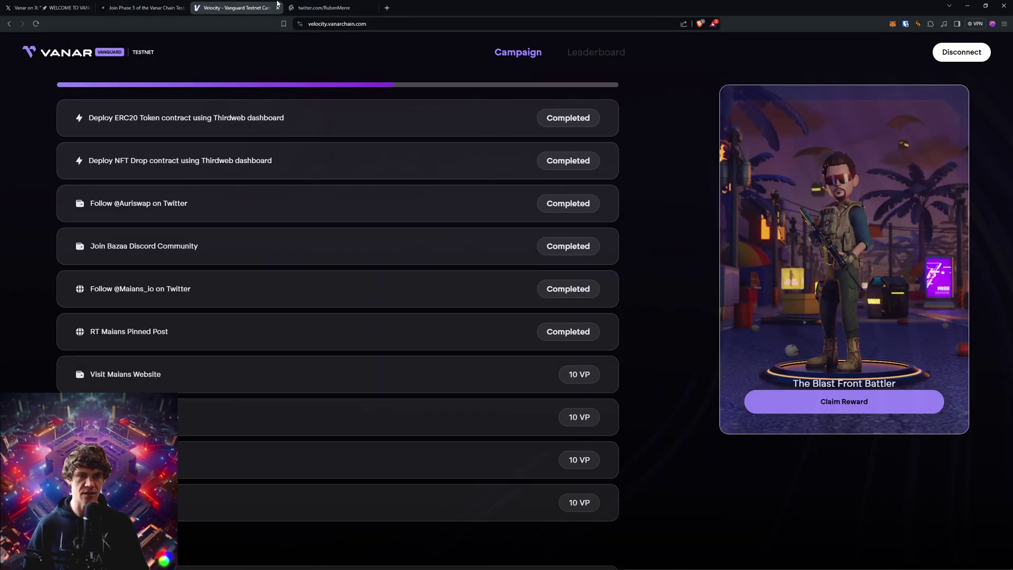
pyautogui.click(263, 467)
pyautogui.click(248, 7)
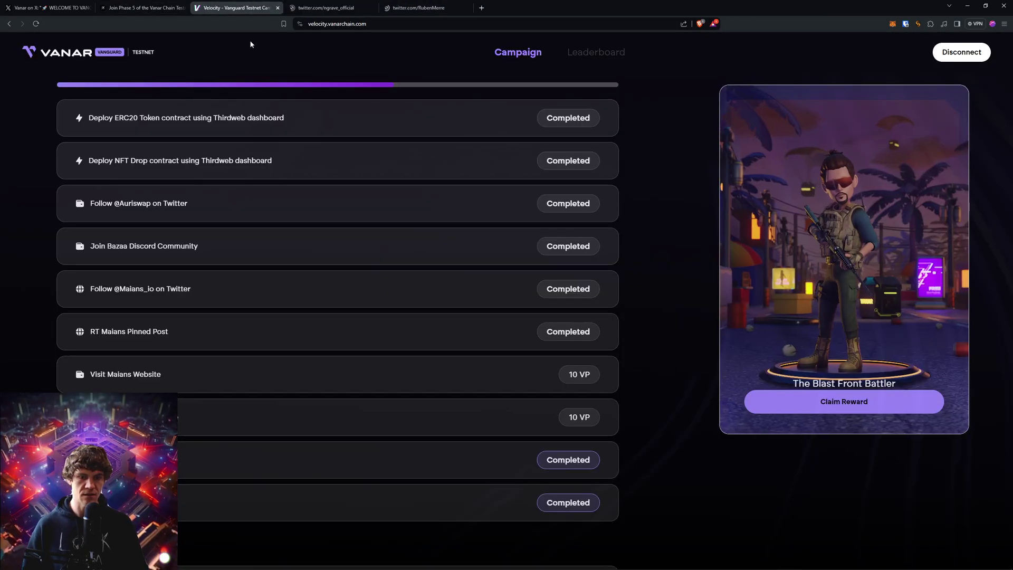
# Complete the Velocity tasks to visit the NGRAVE and Maians websites.
pyautogui.click(215, 414)
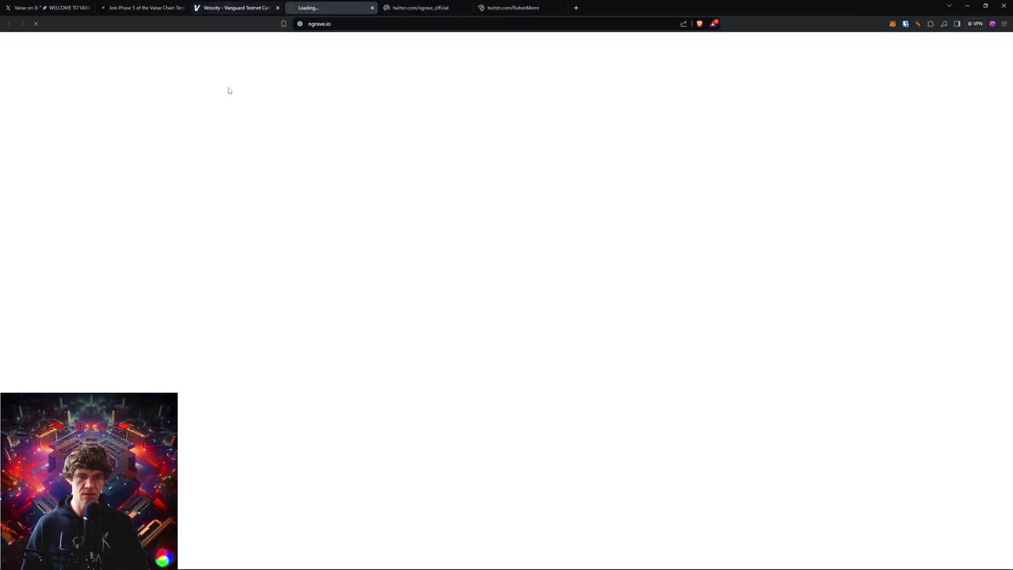
pyautogui.click(234, 7)
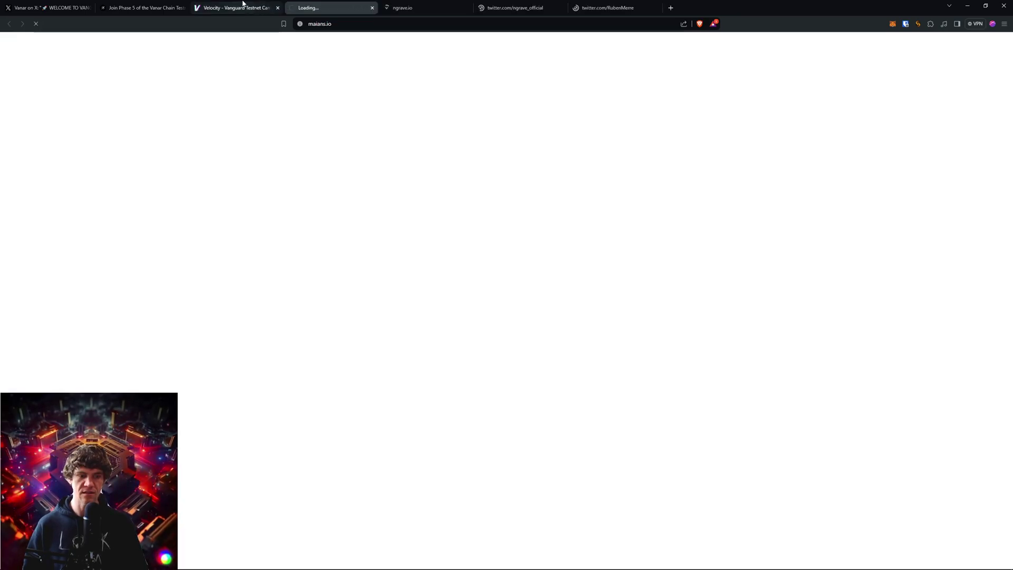
pyautogui.click(244, 7)
pyautogui.scroll(-5, 228, 375)
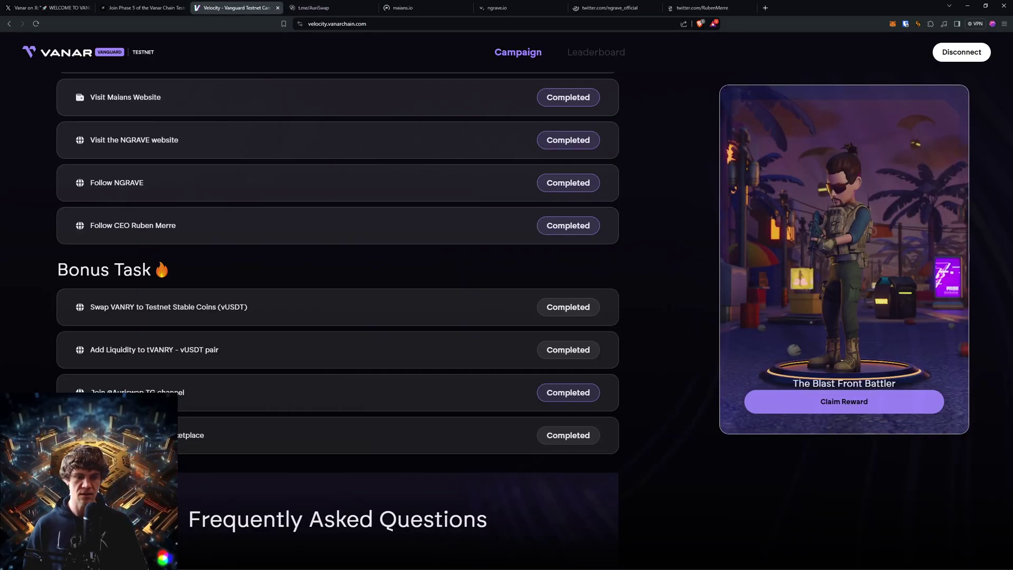
pyautogui.scroll(-3, 382, 351)
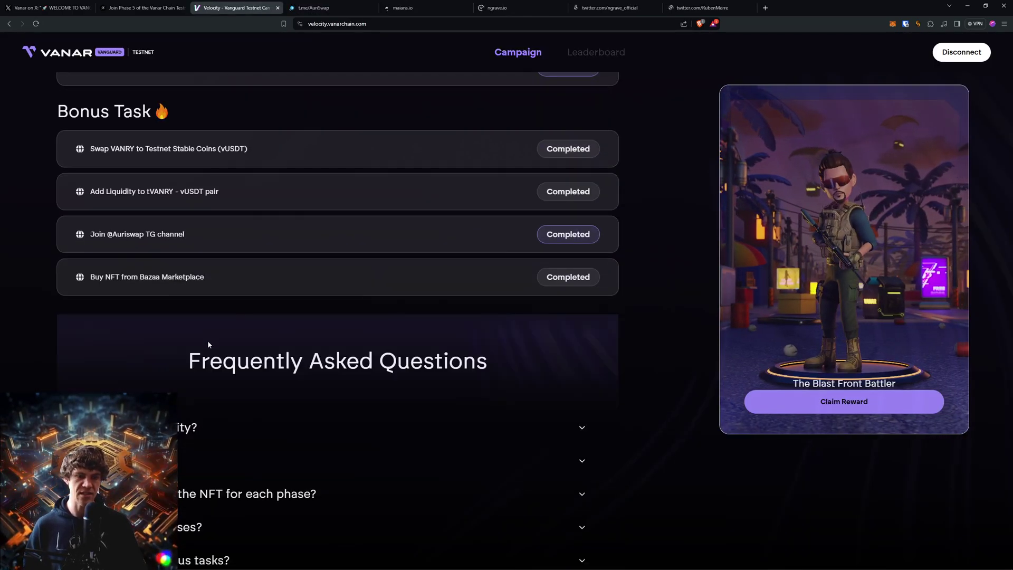
pyautogui.scroll(3, 208, 344)
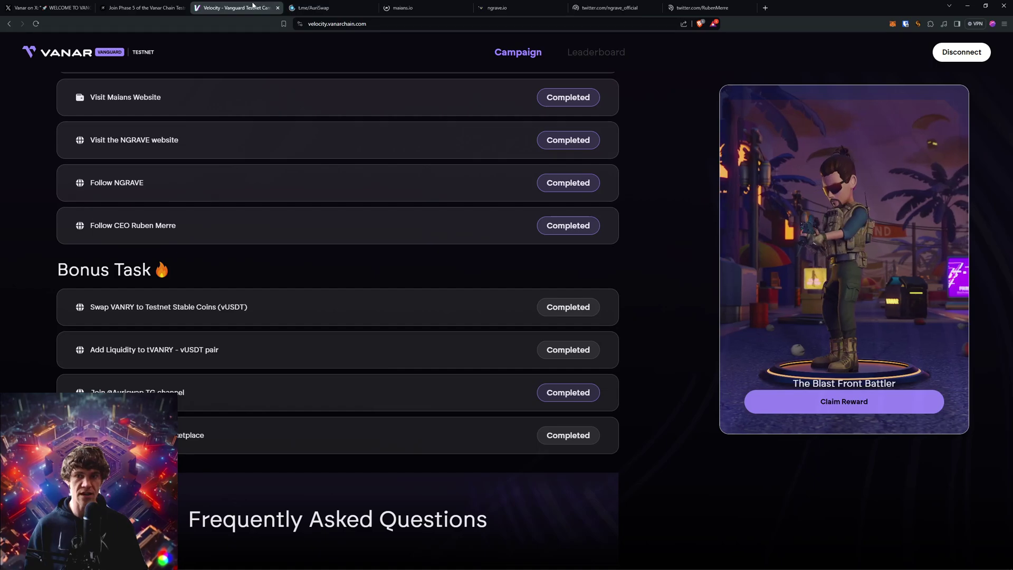
# Close the Telegram, Maians, NGRAVE and Twitter pages opened by the tasks, keeping the Velocity campaign open.
pyautogui.rightClick(253, 5)
pyautogui.click(293, 131)
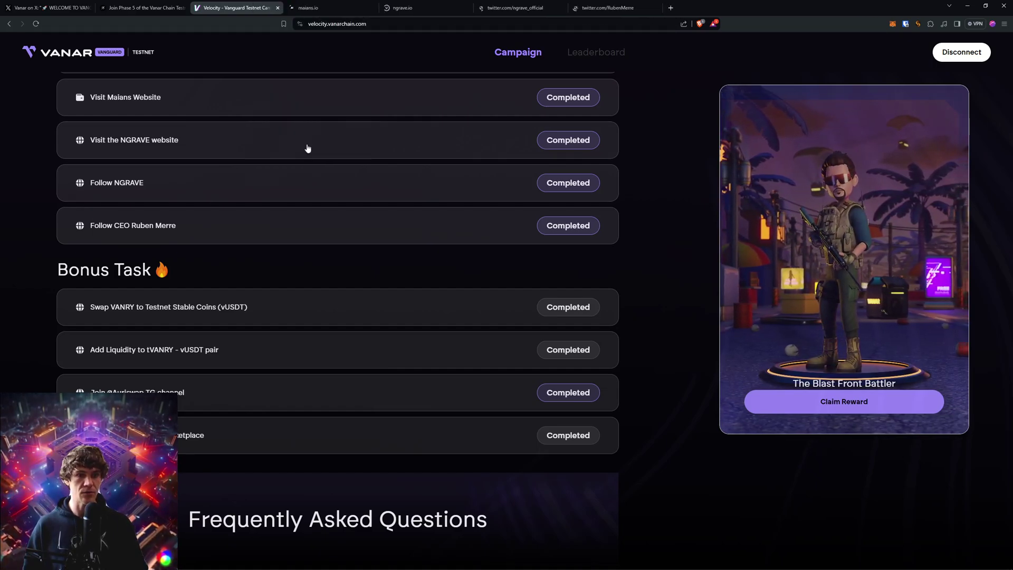
pyautogui.middleClick(425, 9)
pyautogui.middleClick(372, 9)
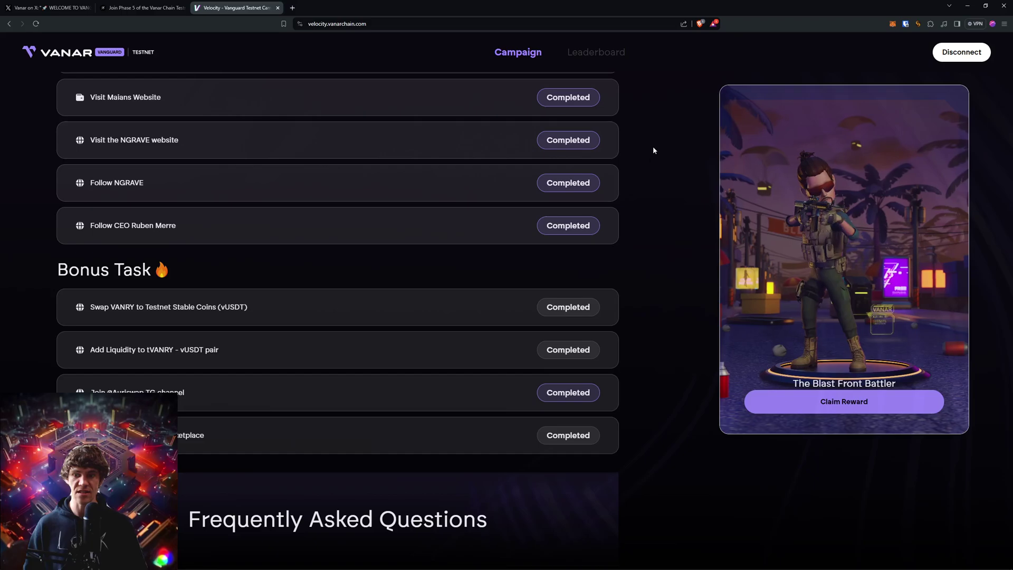
# Claim The Blast Front Battler reward on Velocity and confirm the mint transaction in MetaMask.
pyautogui.scroll(5, 663, 219)
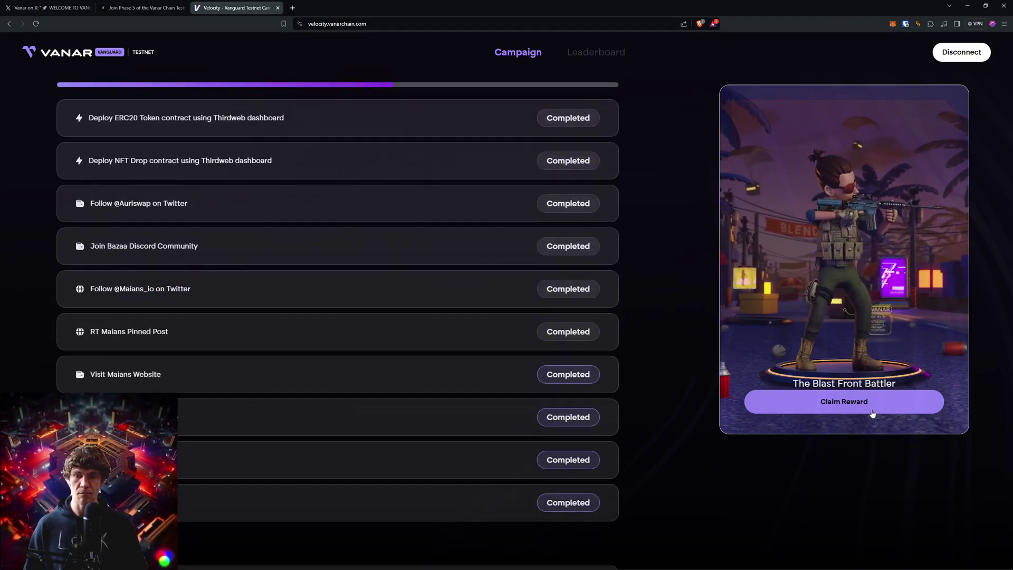
pyautogui.scroll(6, 668, 365)
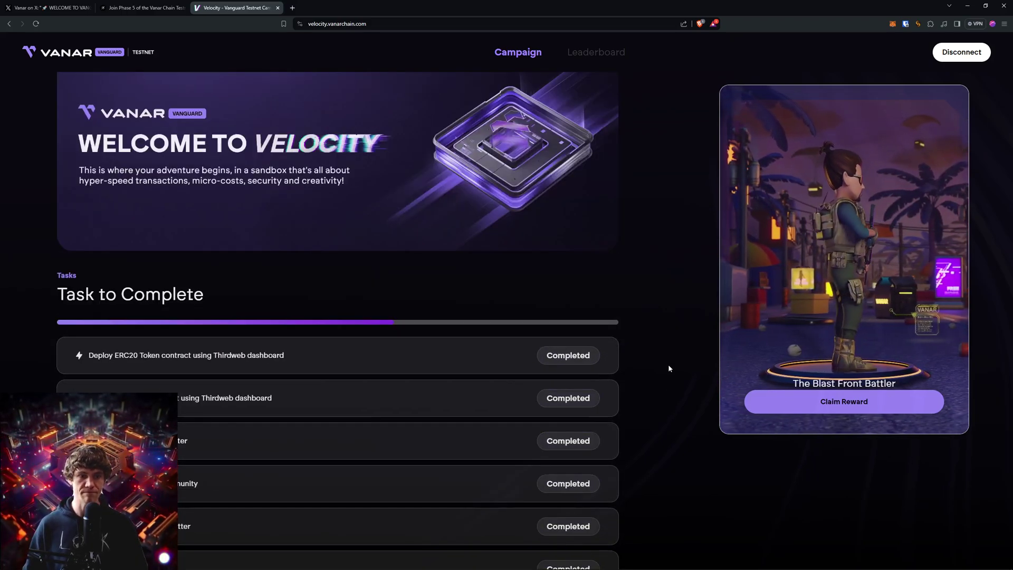
pyautogui.scroll(1, 668, 369)
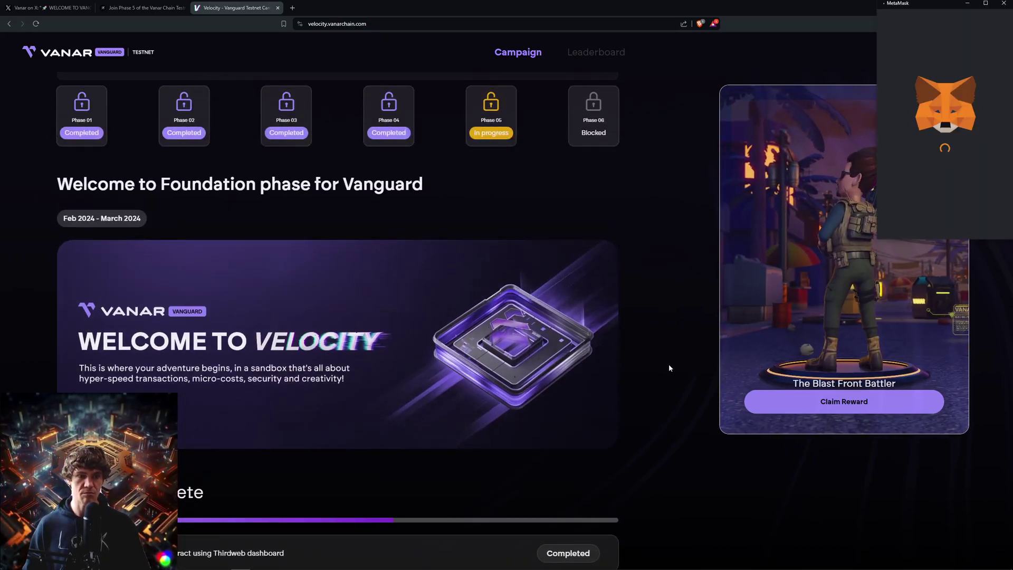
pyautogui.scroll(2, 657, 285)
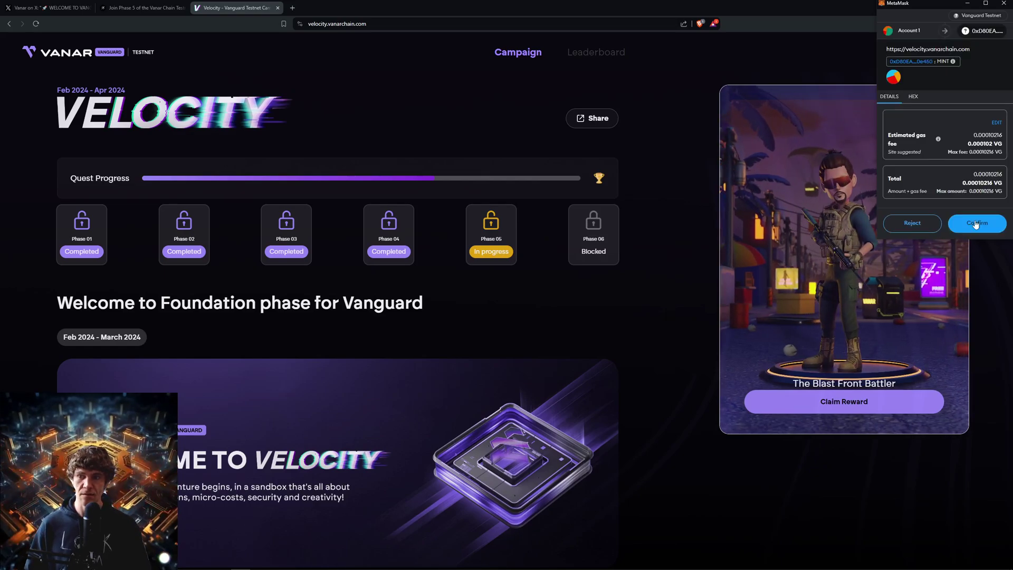
pyautogui.click(976, 224)
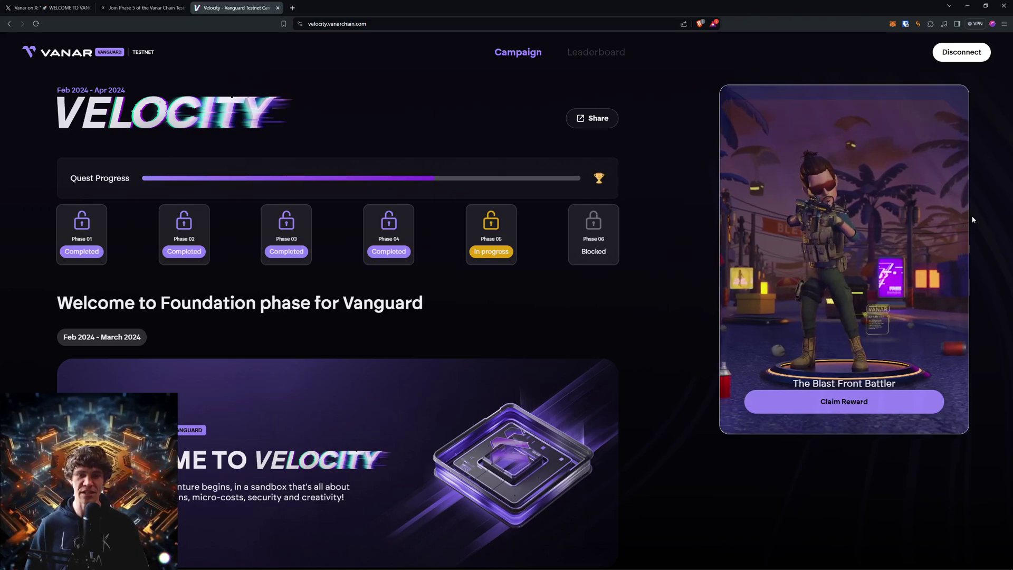
# Try claiming The Blast Front Battler reward a second time and look over the task list.
pyautogui.click(888, 394)
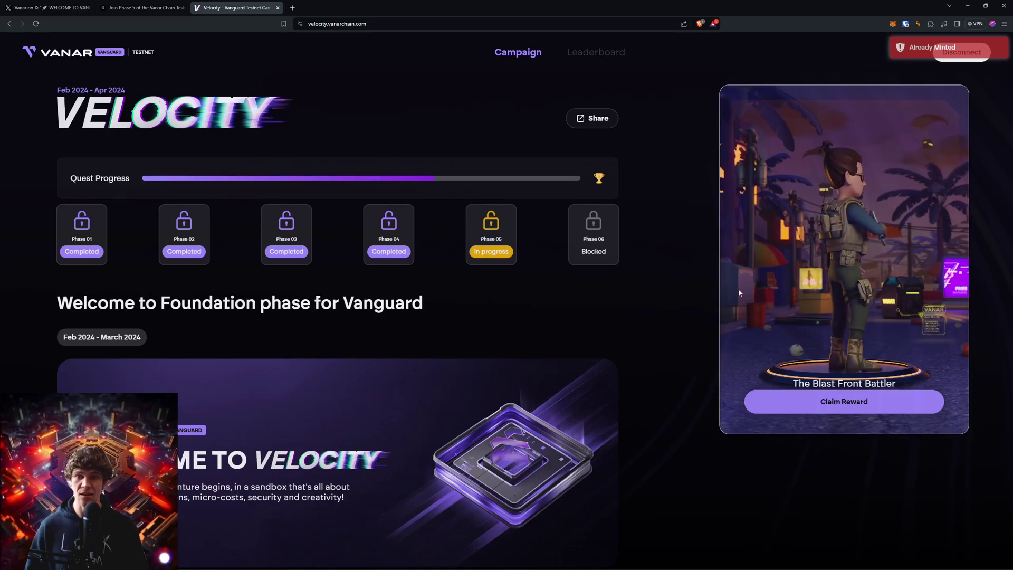
pyautogui.scroll(-5, 686, 258)
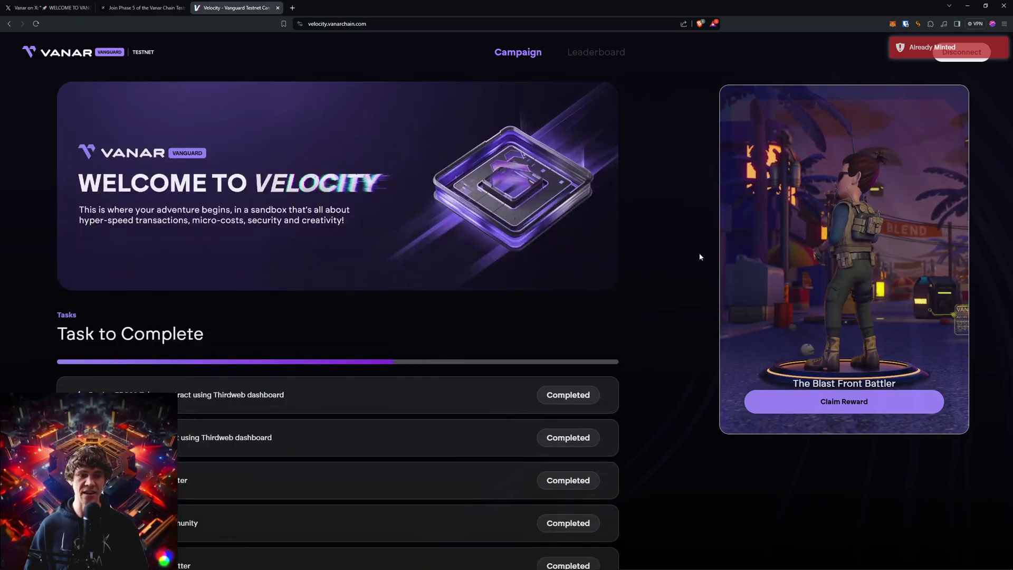